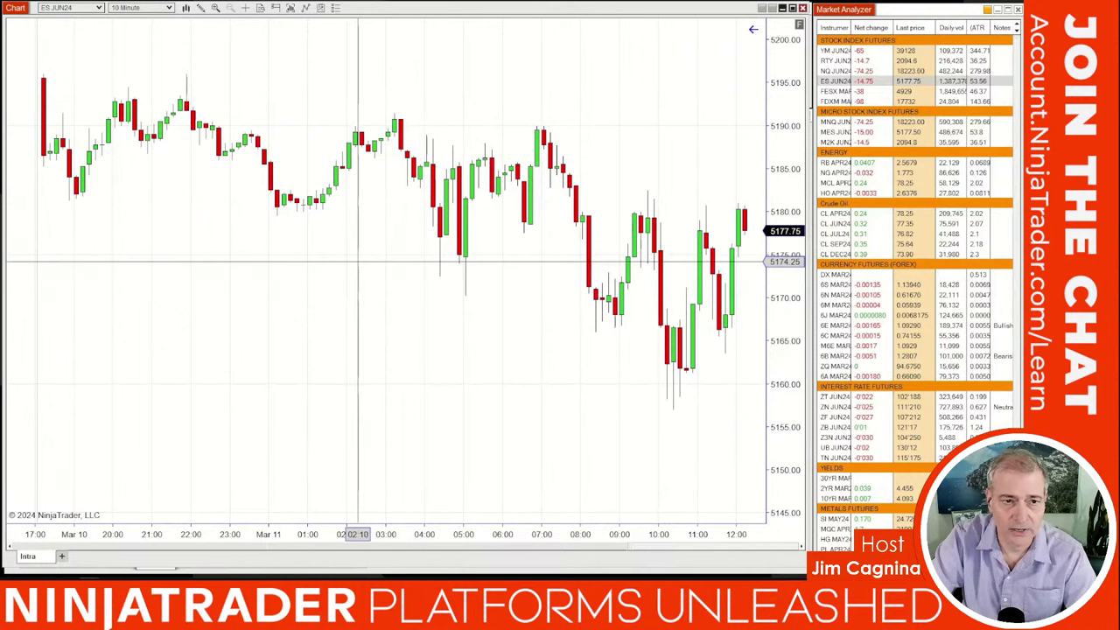
# - Add the Order Flow Volume Profile indicator to the ES JUN24 10-minute chart with its default settings
pyautogui.rightClick(367, 219)
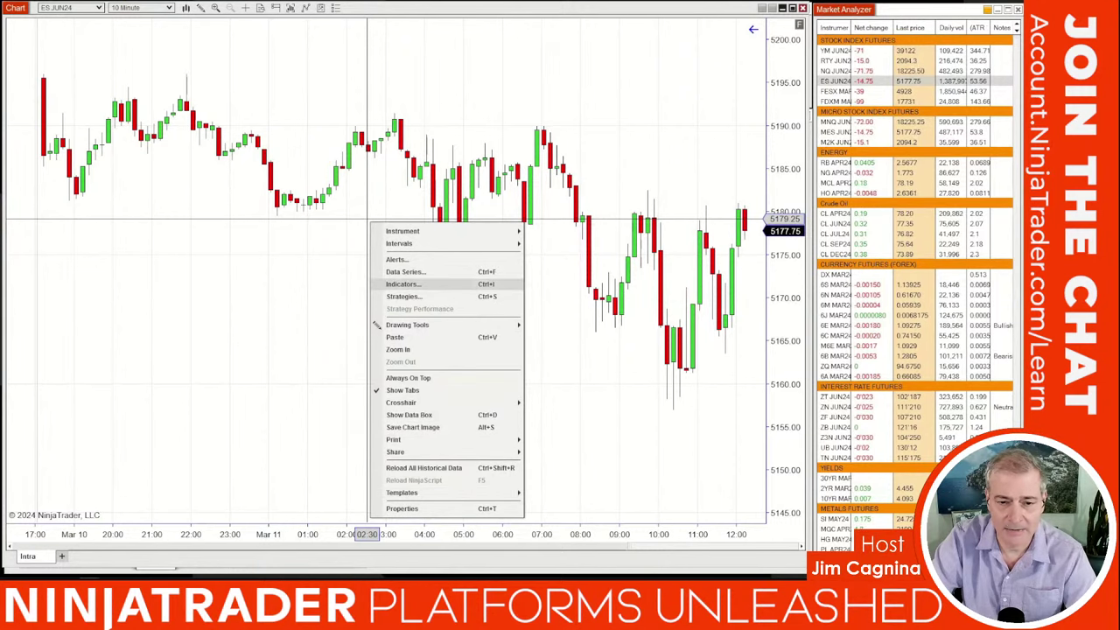
pyautogui.click(403, 284)
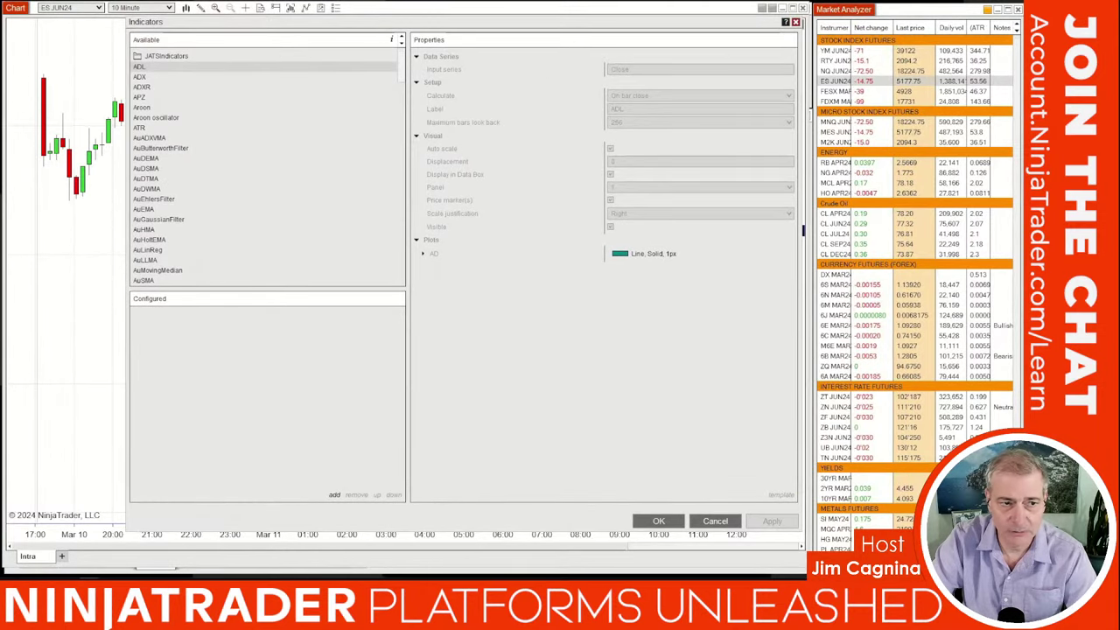
pyautogui.scroll(-10, 267, 166)
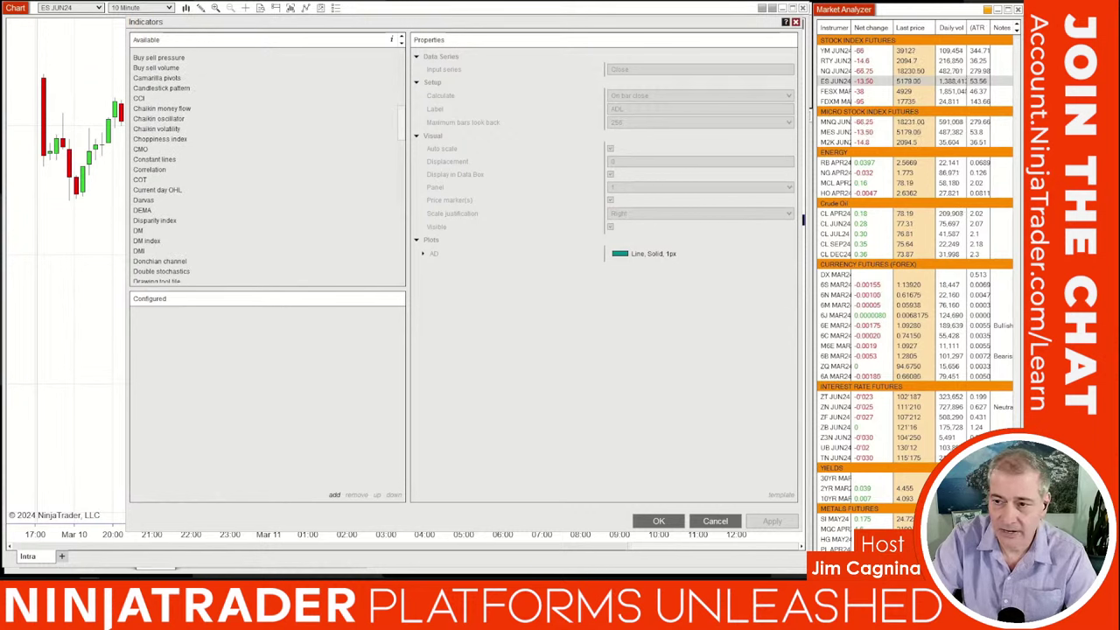
pyautogui.scroll(-4, 266, 166)
pyautogui.scroll(-10, 267, 167)
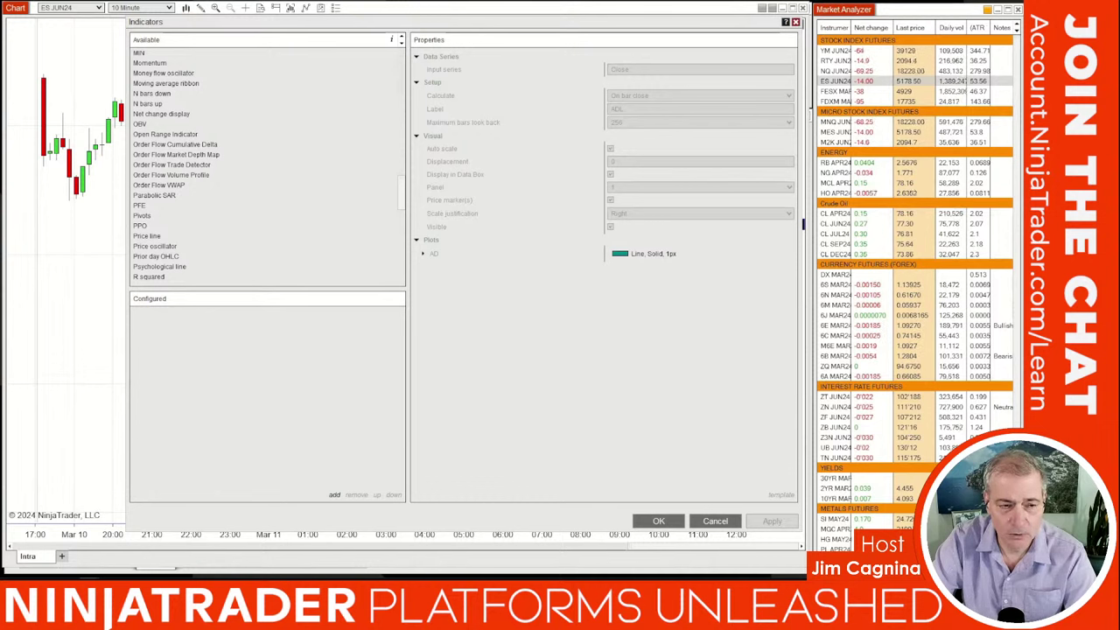
pyautogui.click(171, 175)
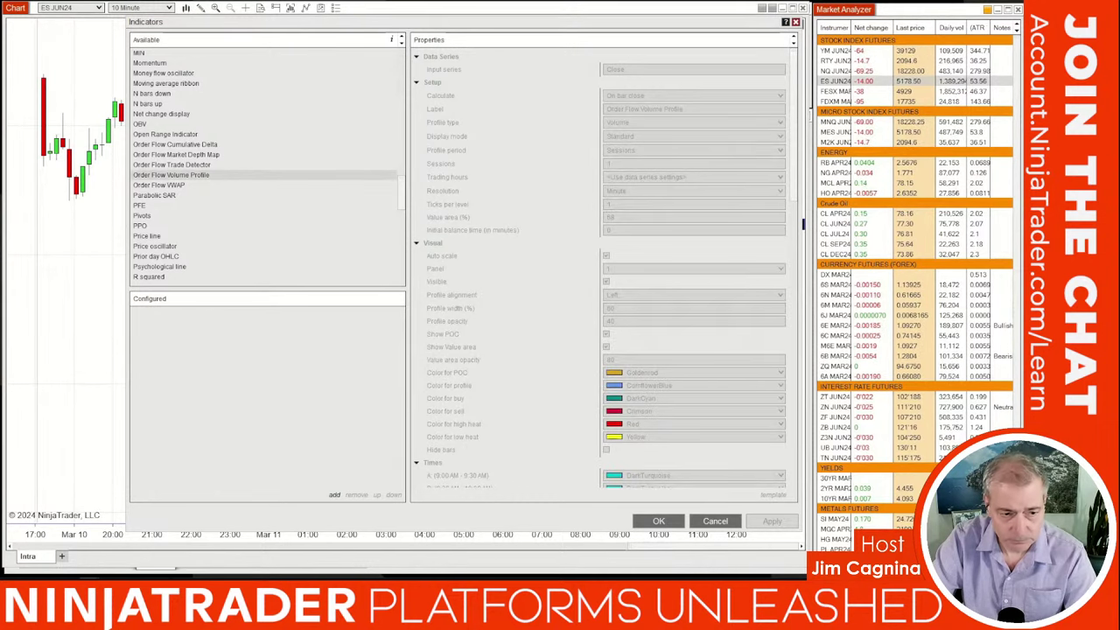
pyautogui.doubleClick(171, 175)
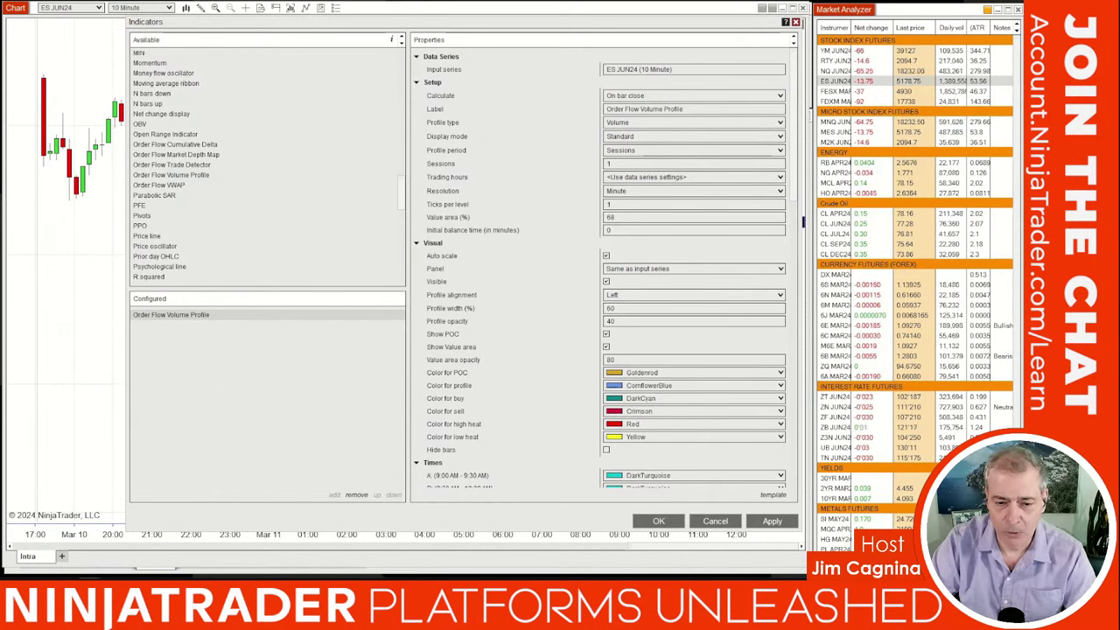
pyautogui.click(771, 520)
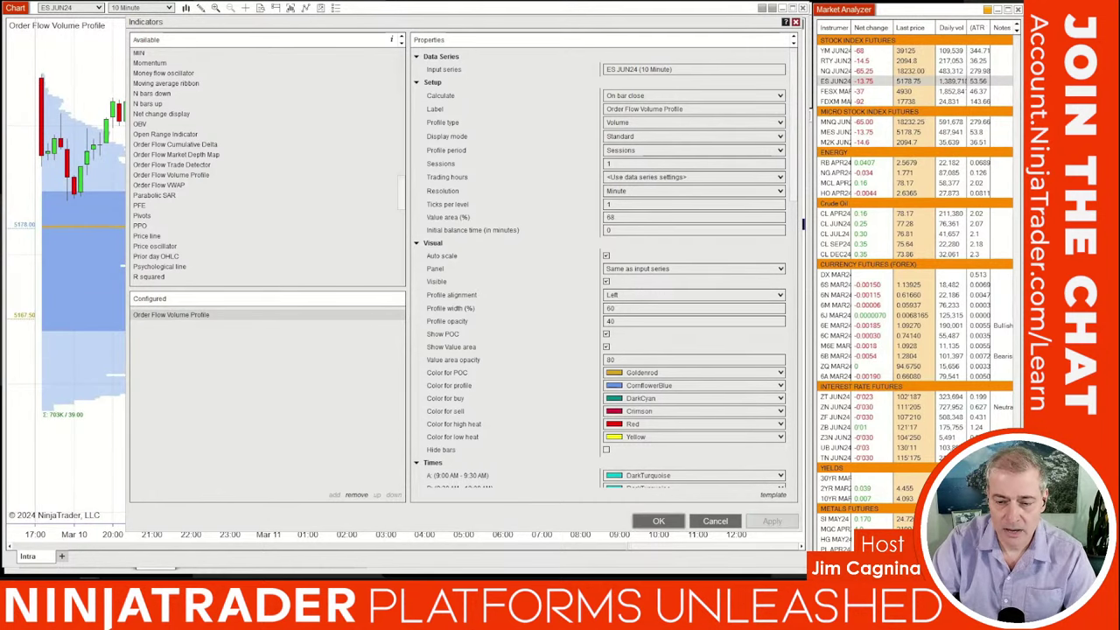
pyautogui.click(658, 521)
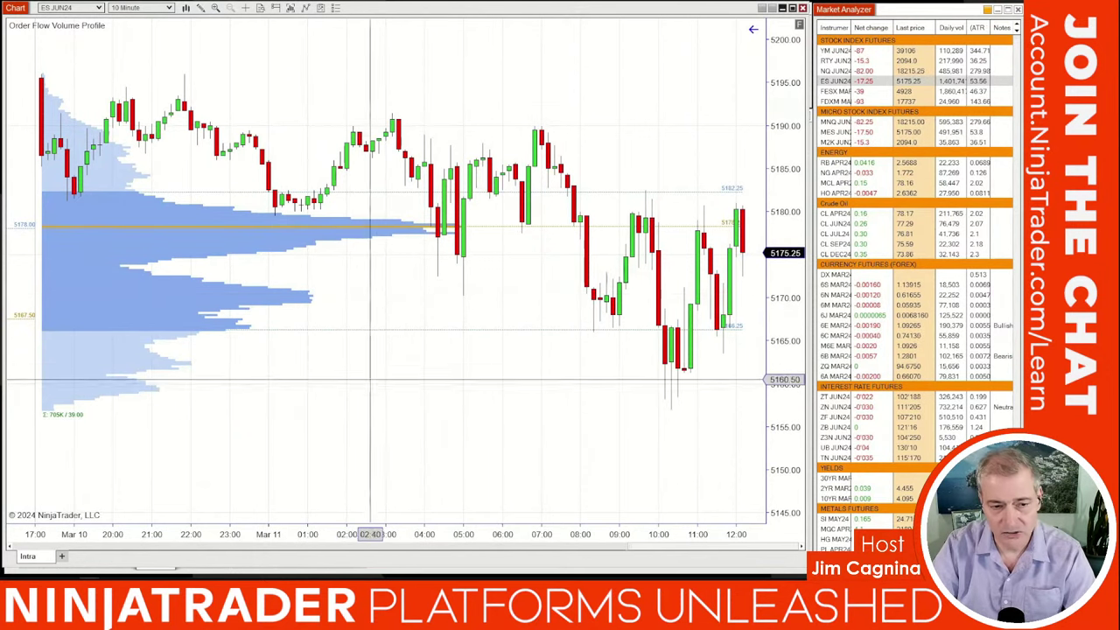
# - Reopen the chart's indicator settings and set the Order Flow Volume Profile to calculate on price change
pyautogui.rightClick(400, 268)
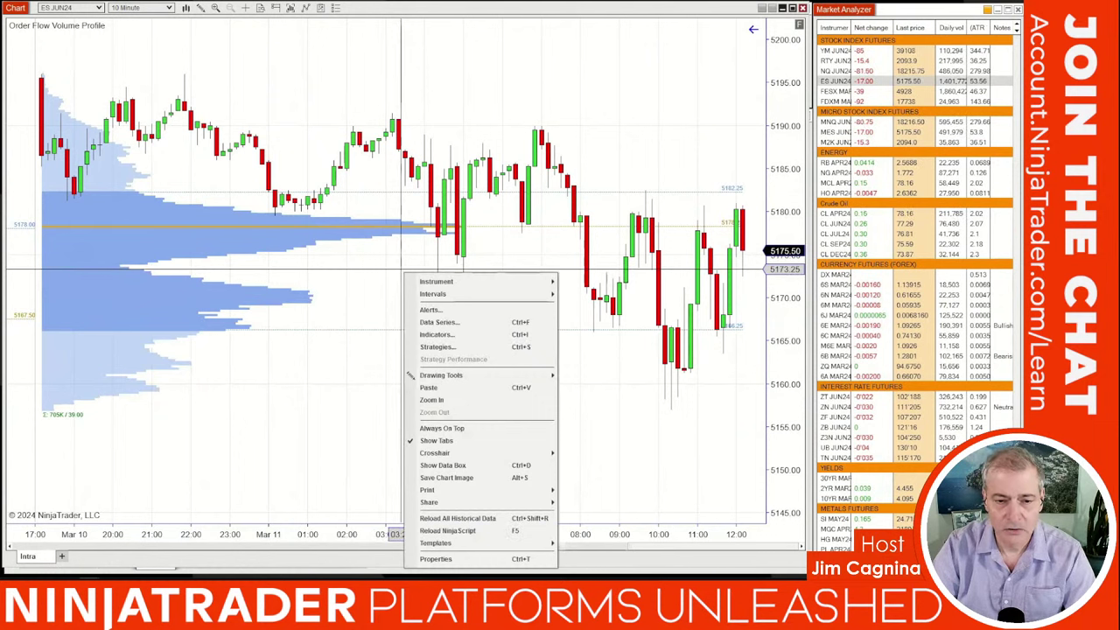
pyautogui.press('Escape')
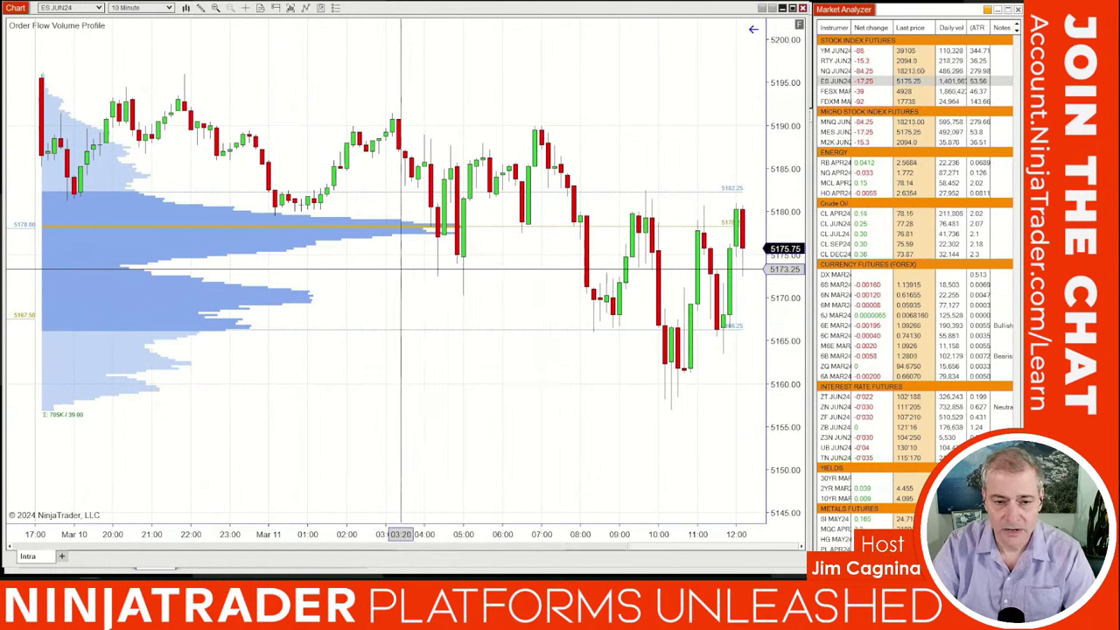
pyautogui.hotkey('ctrl', 'i')
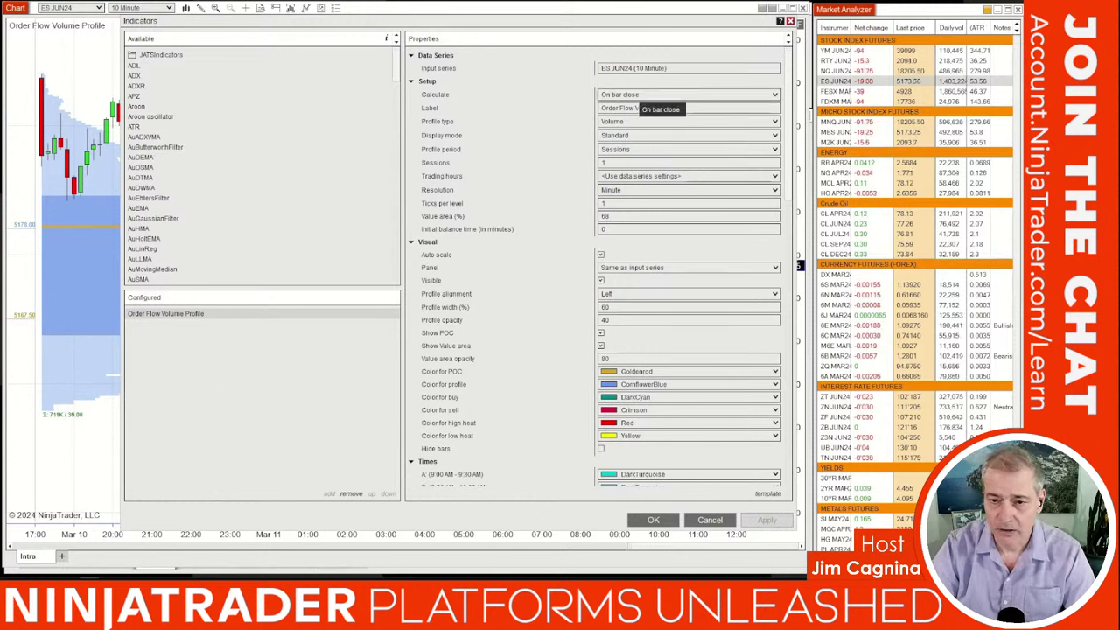
pyautogui.click(630, 94)
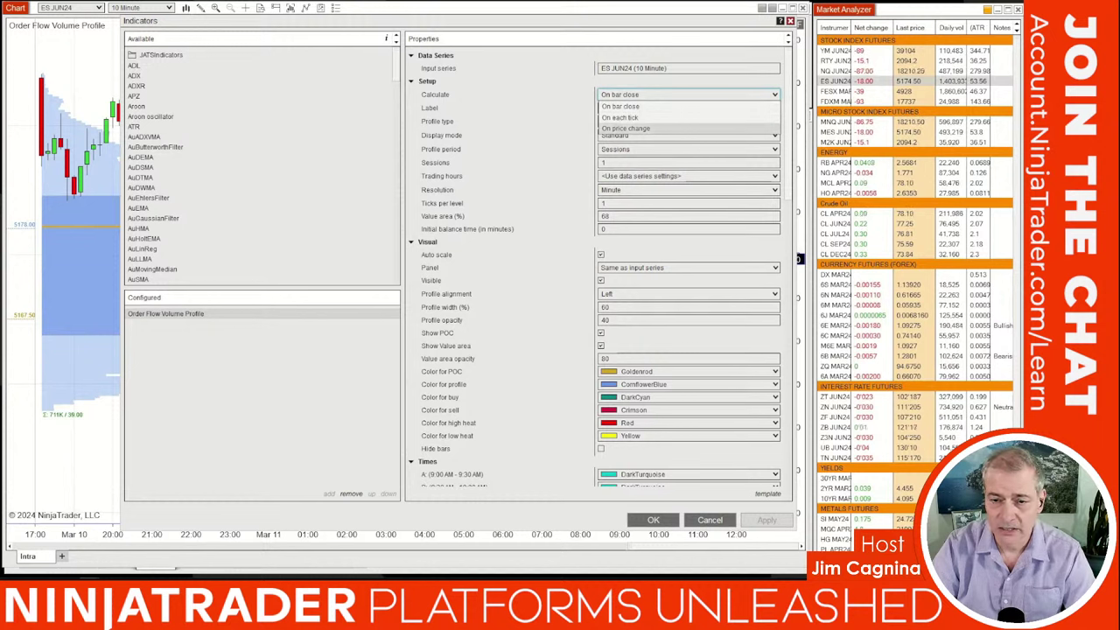
pyautogui.click(625, 128)
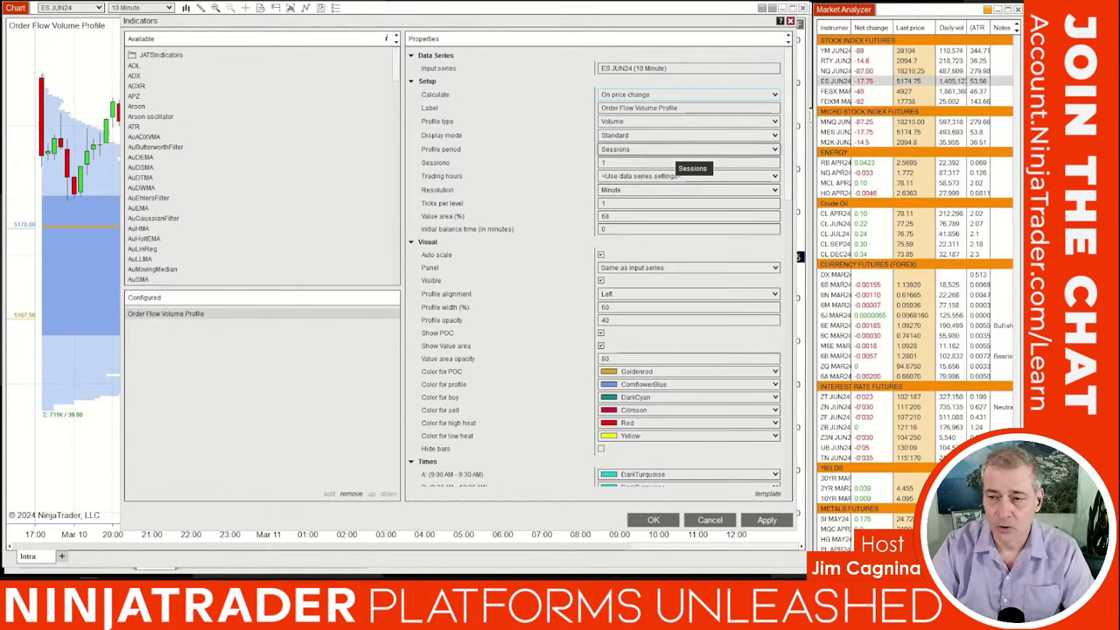
# - Review the available profile period and trading hours options for the volume profile without changing either setting
pyautogui.click(687, 149)
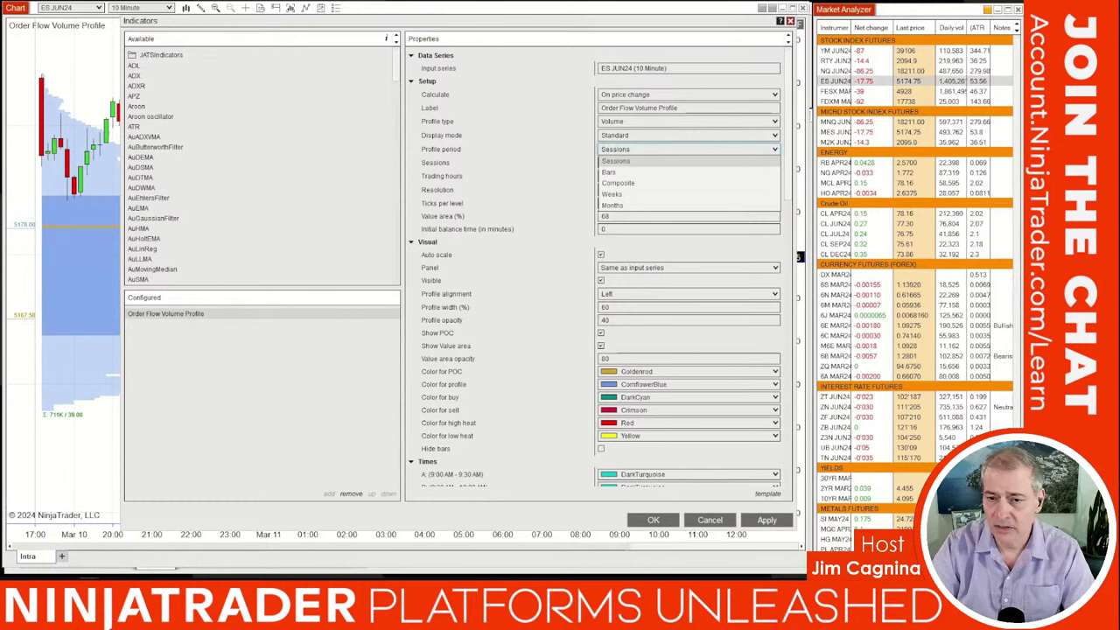
pyautogui.press('Escape')
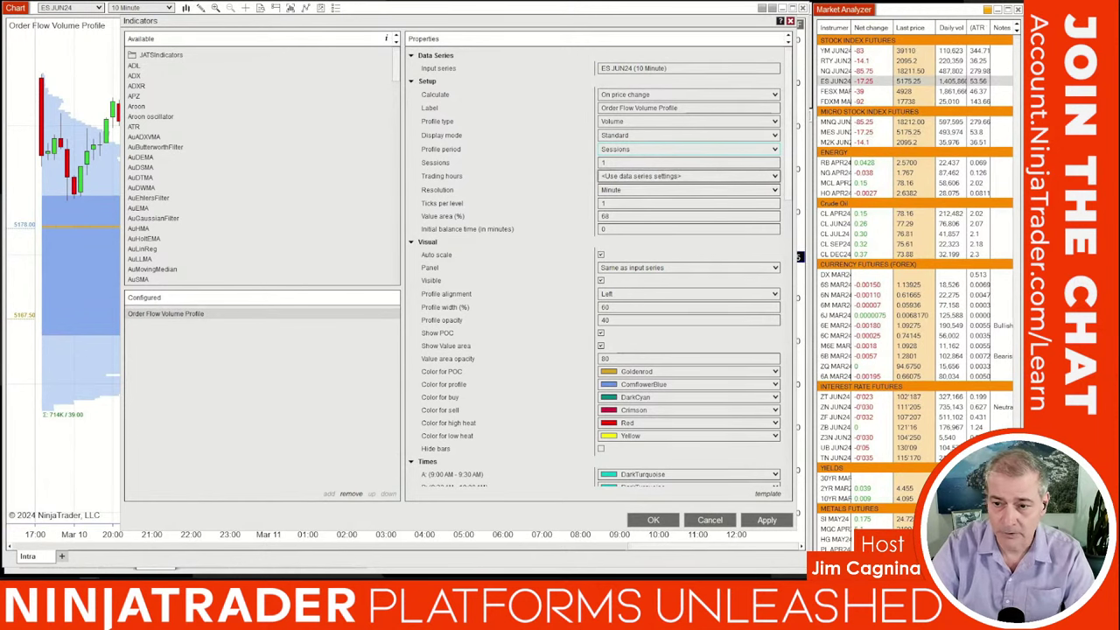
pyautogui.click(648, 176)
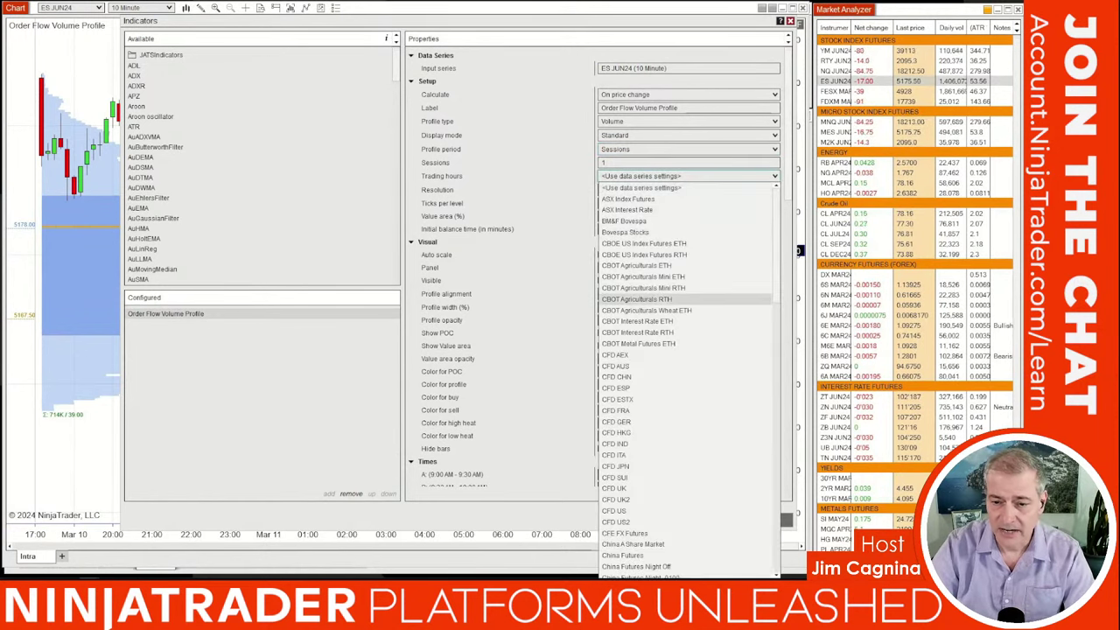
pyautogui.scroll(-8, 643, 287)
pyautogui.scroll(6, 643, 350)
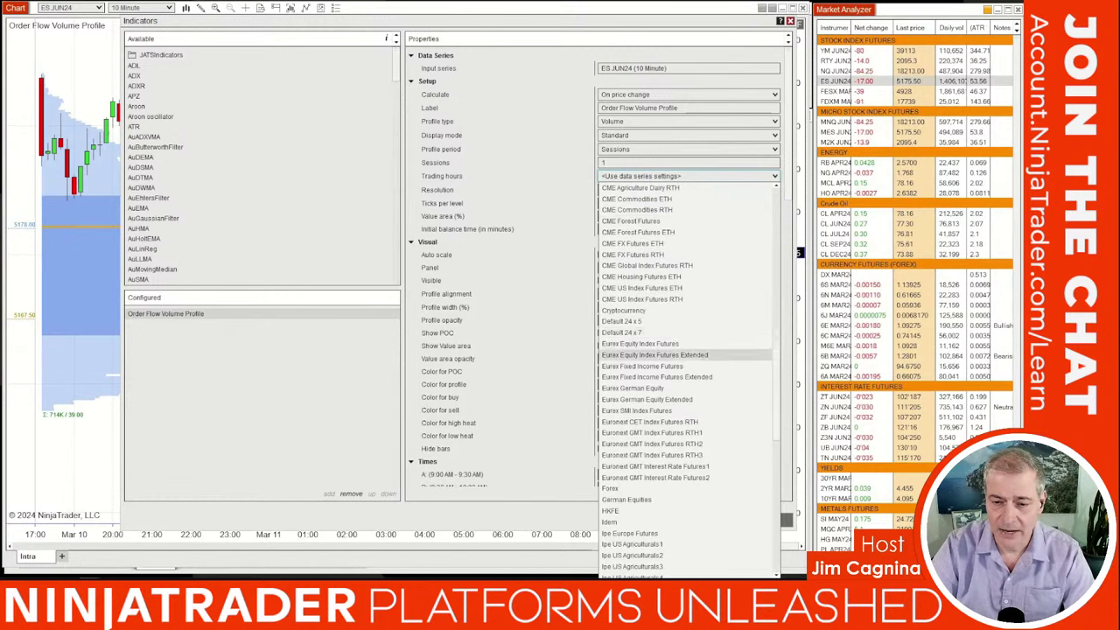
pyautogui.scroll(3, 642, 377)
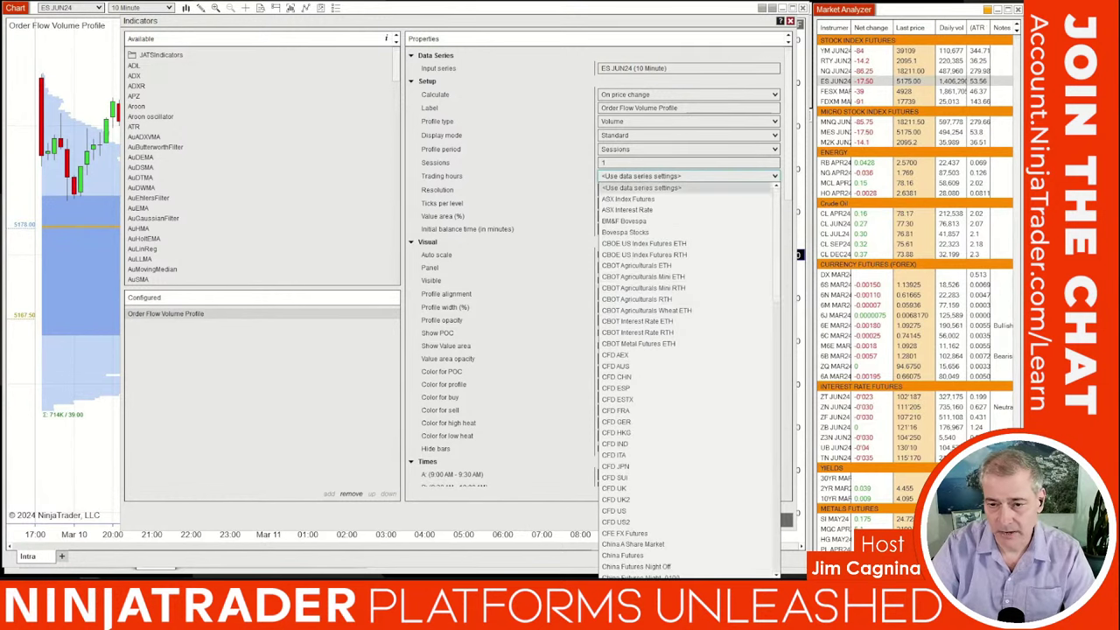
pyautogui.press('Escape')
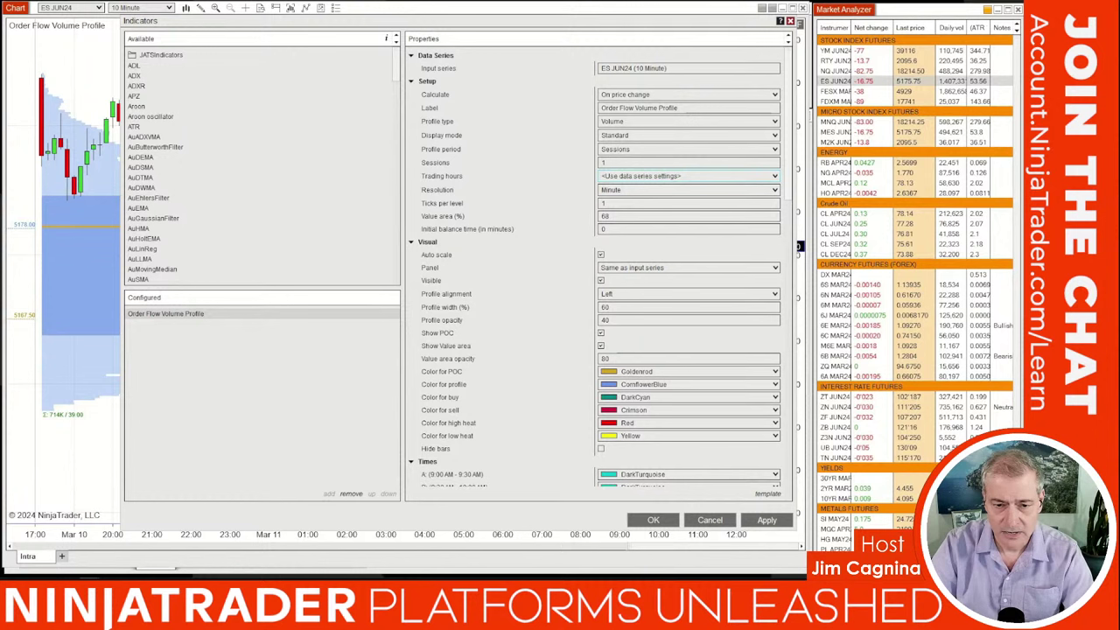
# - Check the profile alignment options, keep Left, and set the volume profile's width to 25%
pyautogui.scroll(-2, 604, 263)
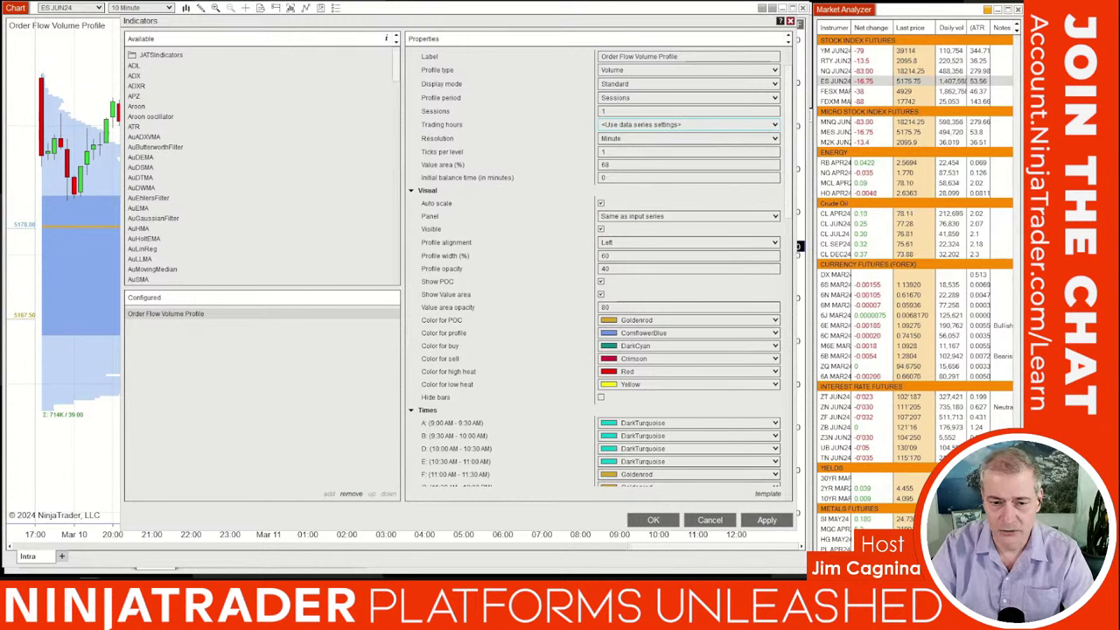
pyautogui.scroll(-1, 799, 245)
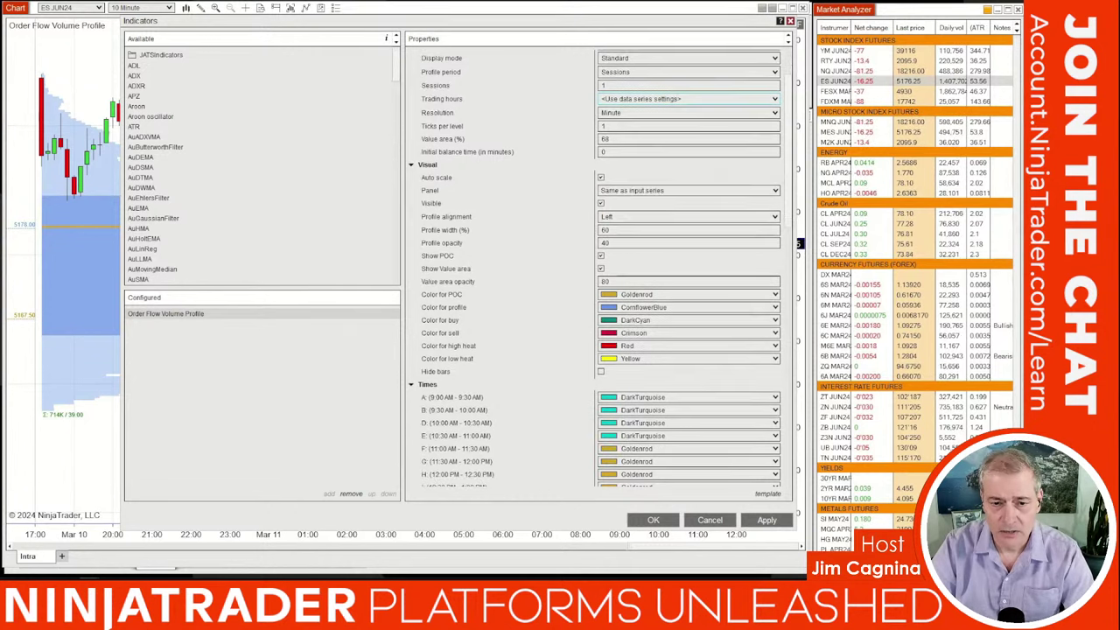
pyautogui.click(688, 216)
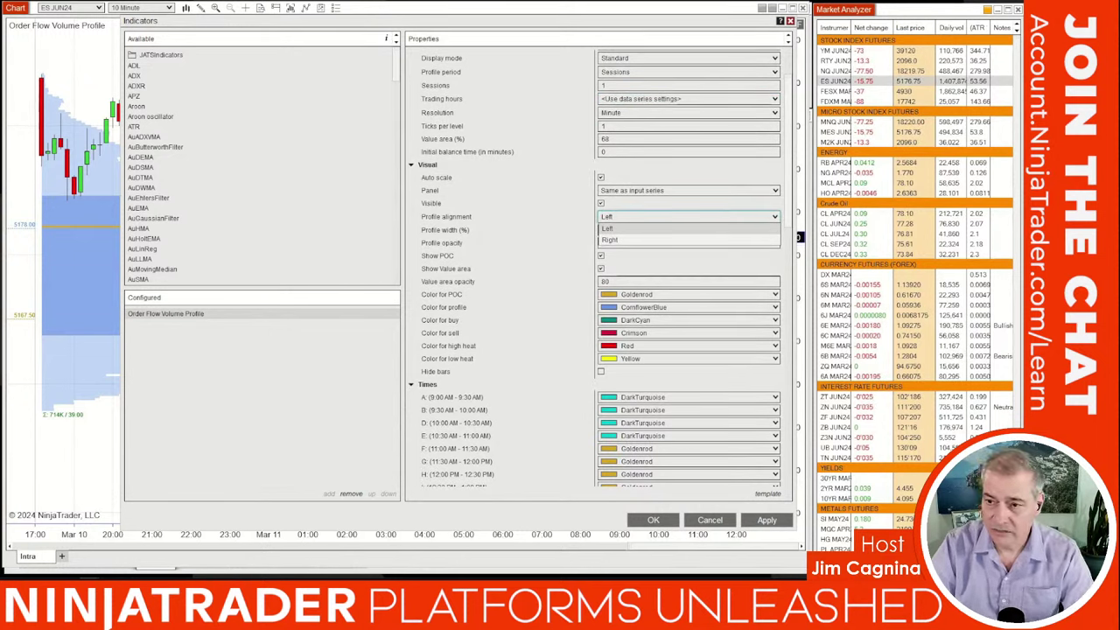
pyautogui.click(799, 232)
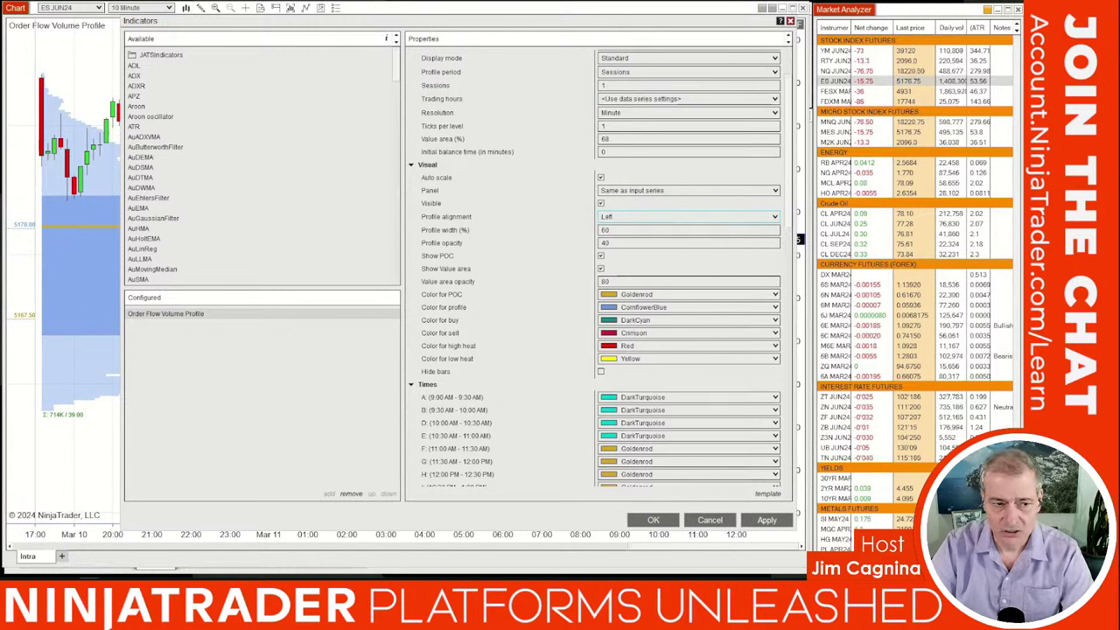
pyautogui.press('Tab')
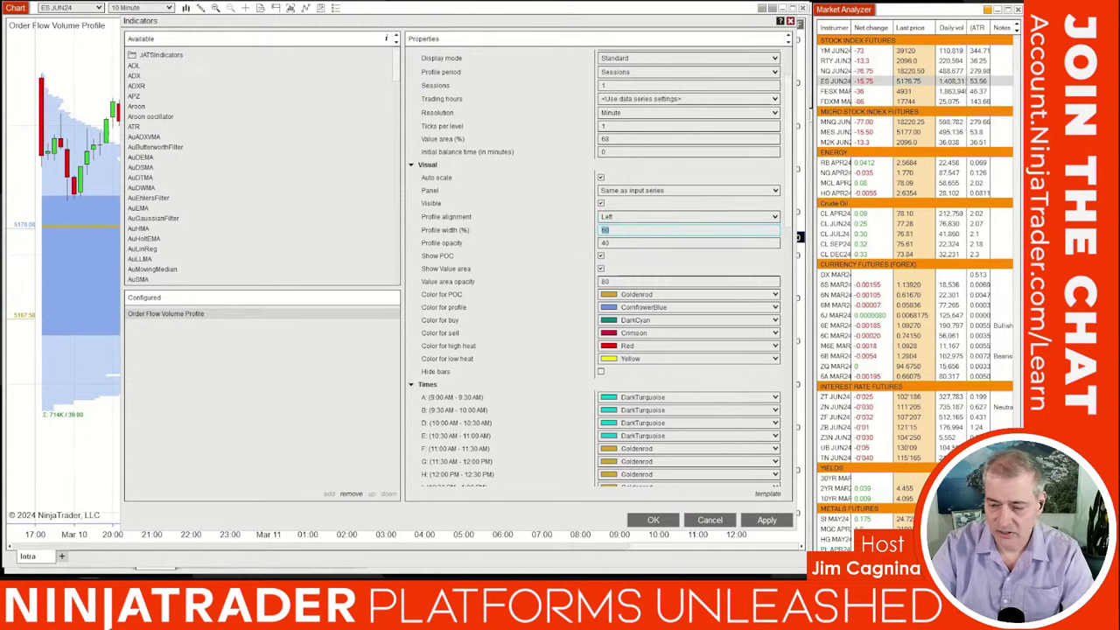
pyautogui.write('2')
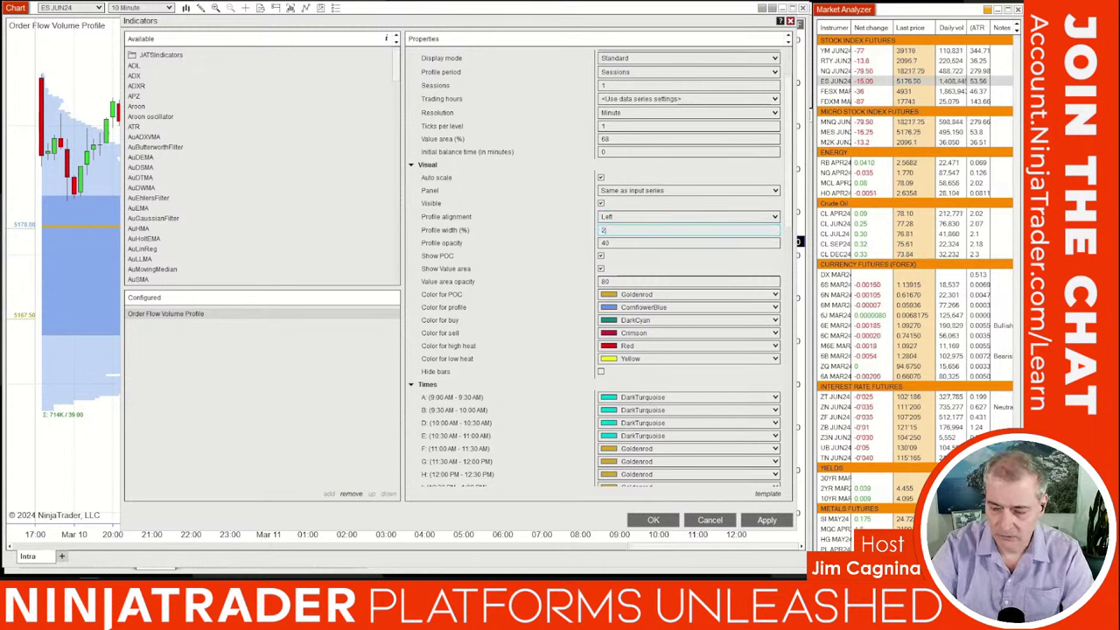
pyautogui.write('5')
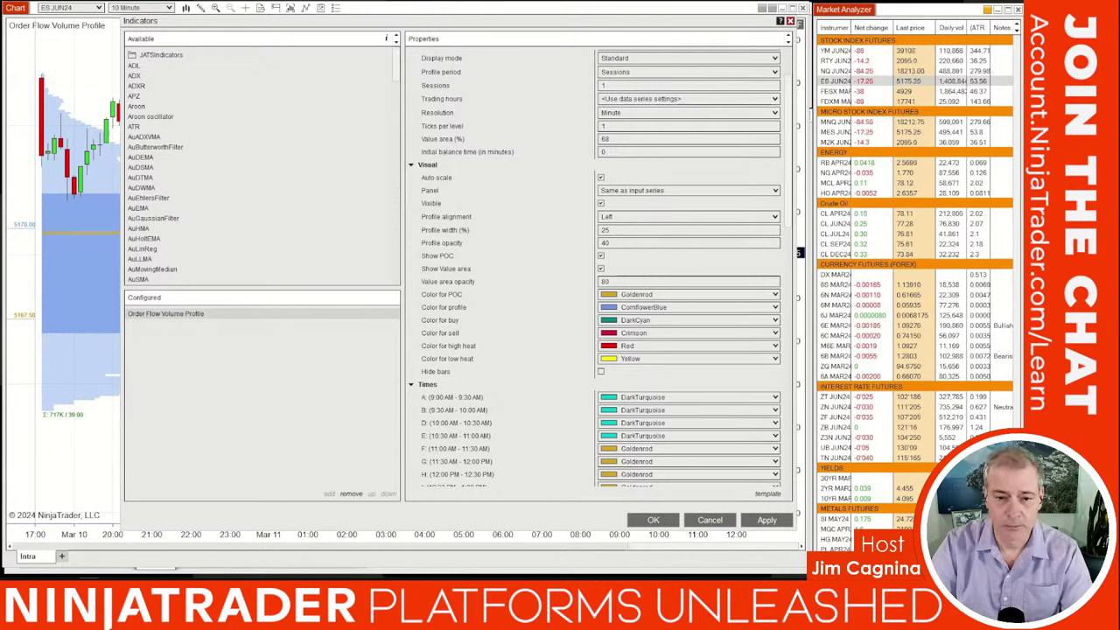
# - Enable volume labels in the Order Flow Volume Profile's label settings
pyautogui.scroll(-1, 605, 268)
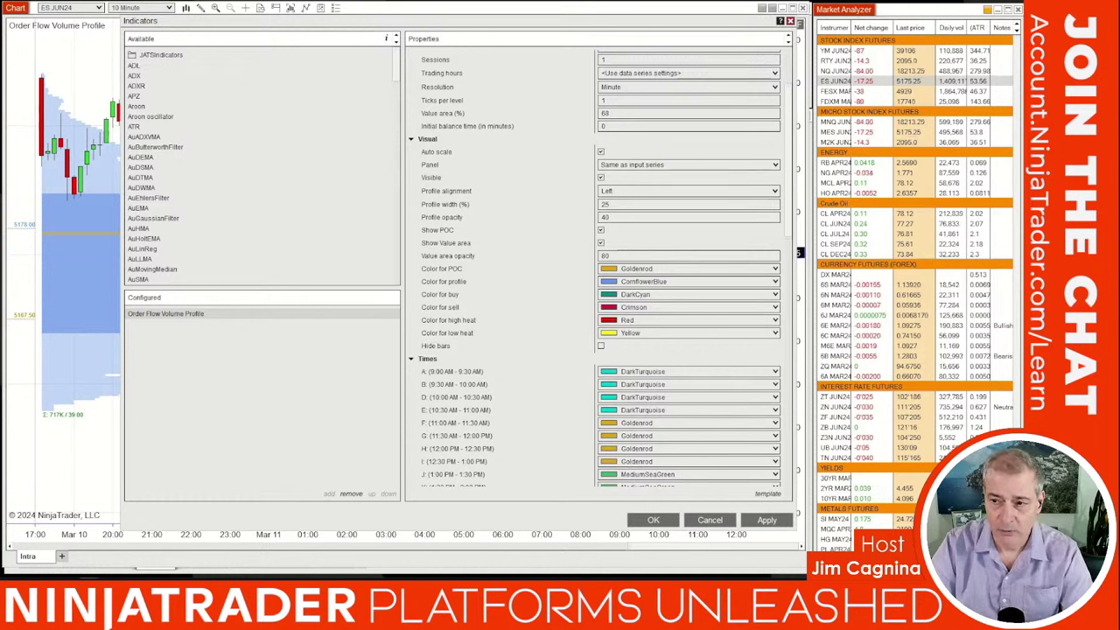
pyautogui.scroll(-1, 603, 262)
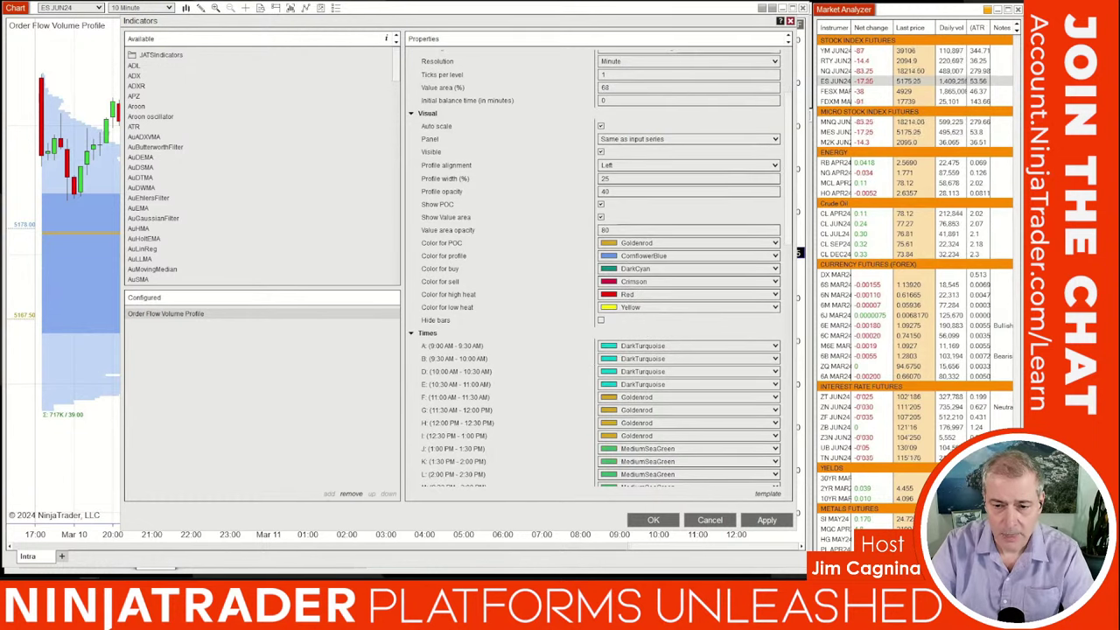
pyautogui.scroll(-12, 604, 262)
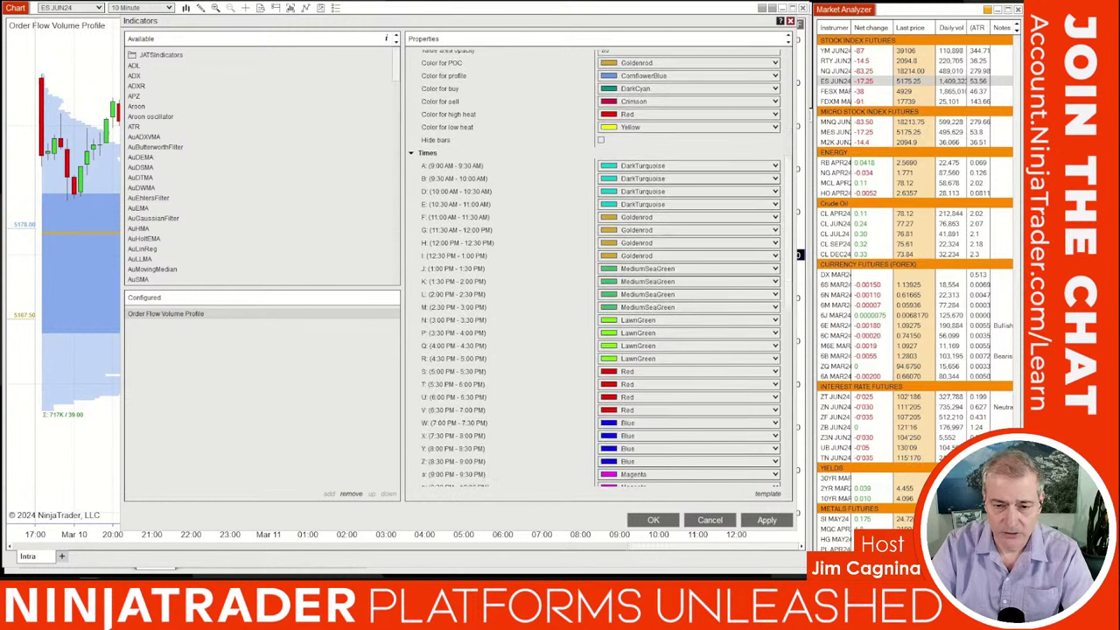
pyautogui.scroll(-12, 604, 263)
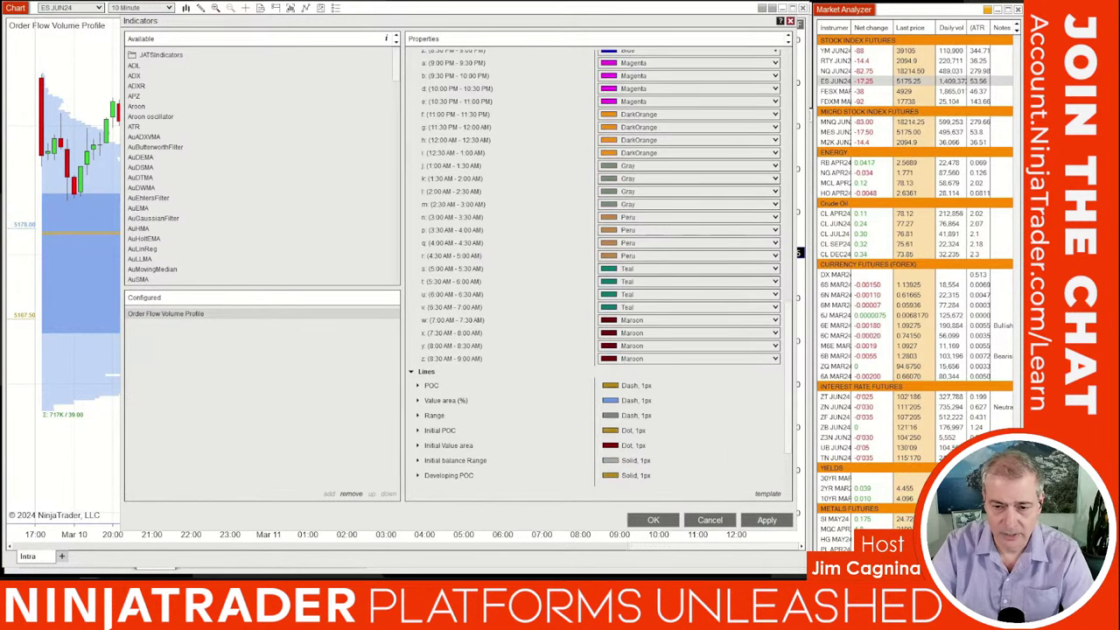
pyautogui.scroll(-1, 604, 262)
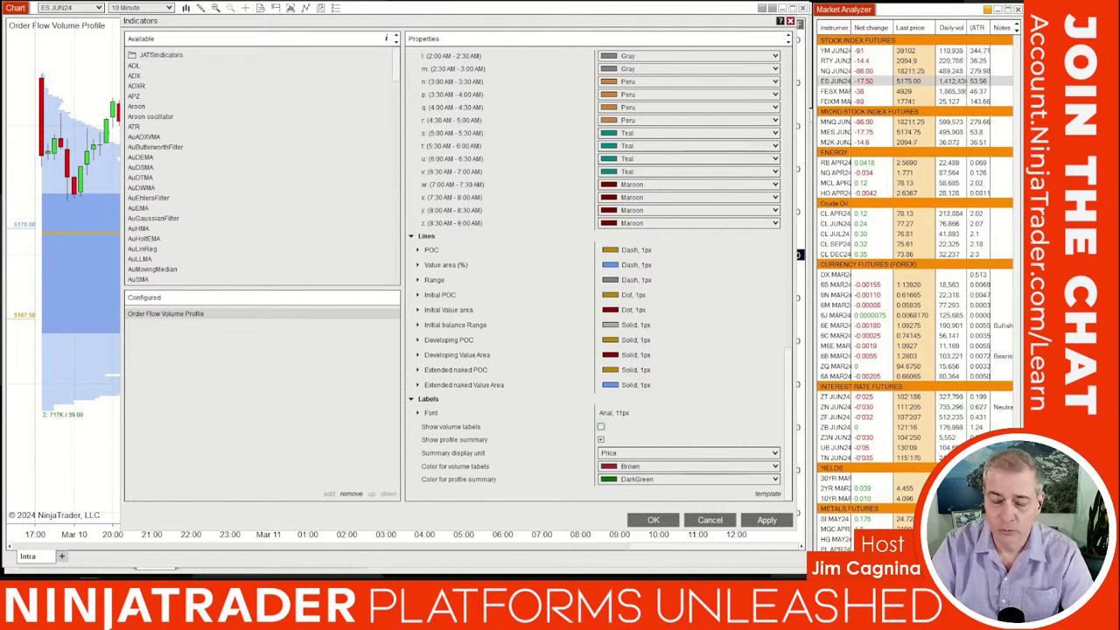
pyautogui.click(600, 426)
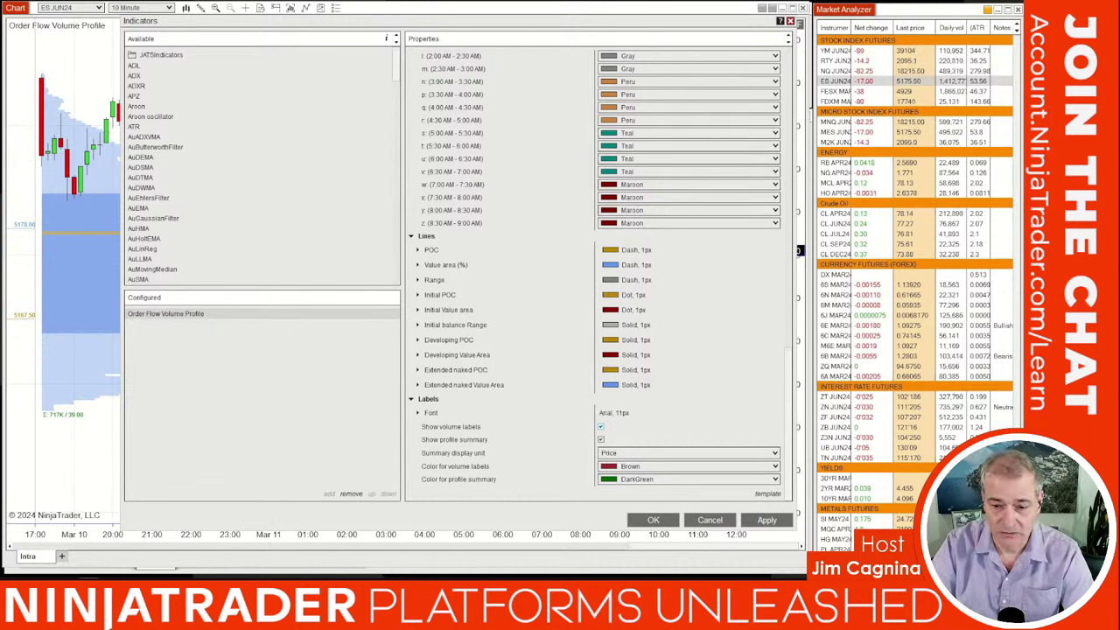
# - Try to set the volume profile's ticks per level to 4
pyautogui.scroll(10, 595, 262)
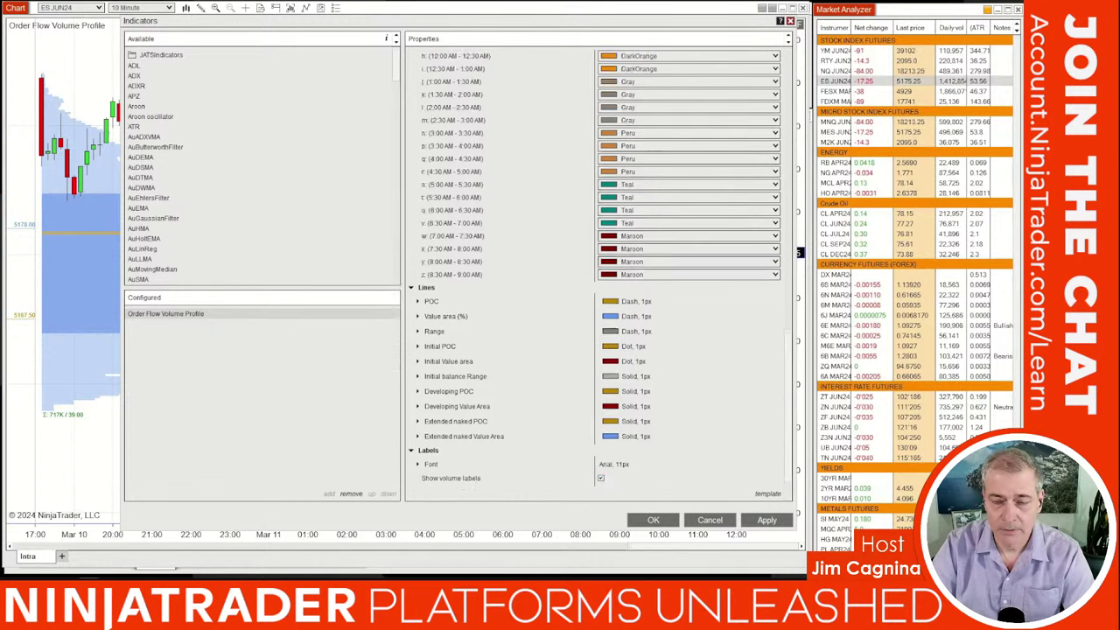
pyautogui.scroll(10, 595, 262)
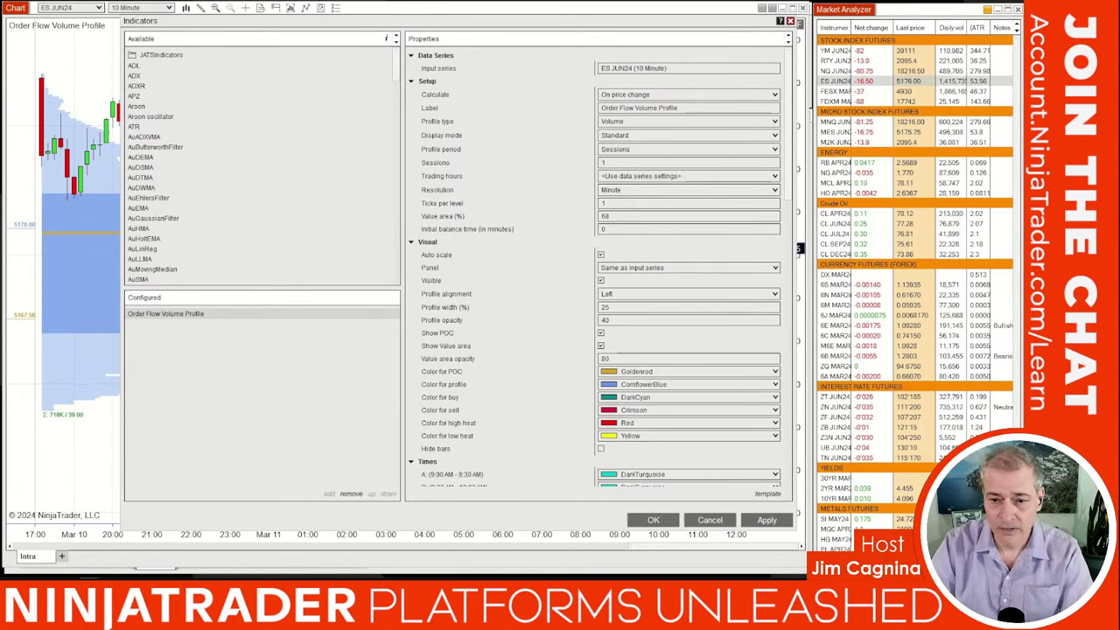
pyautogui.click(689, 203)
pyautogui.write('4')
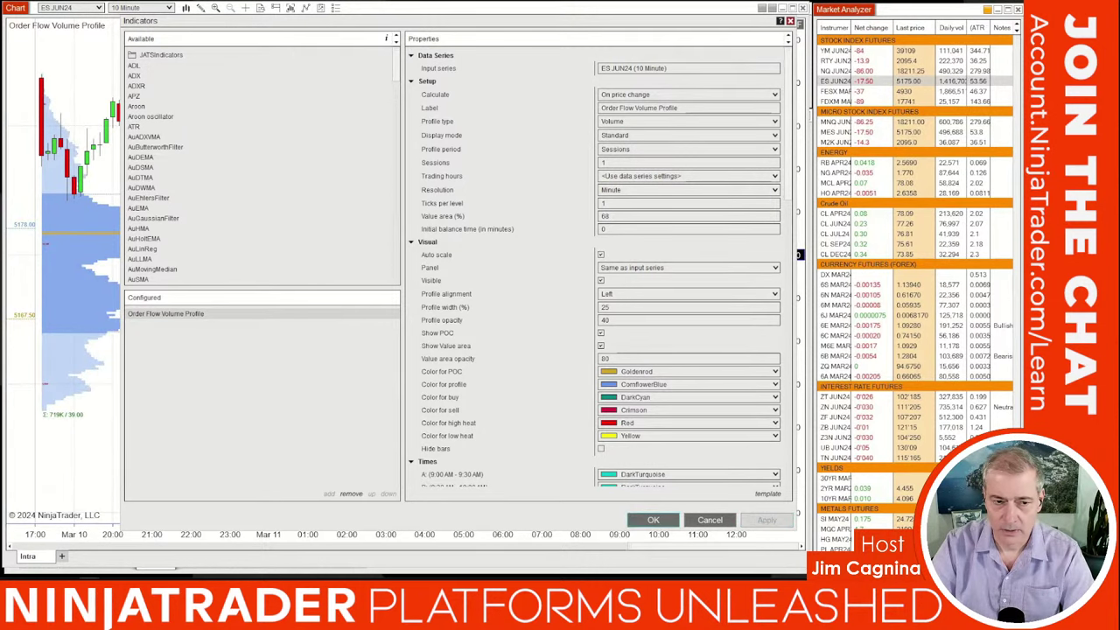
# - Apply the volume profile settings and enlarge the price scale until the volume labels at each price level are readable
pyautogui.click(653, 519)
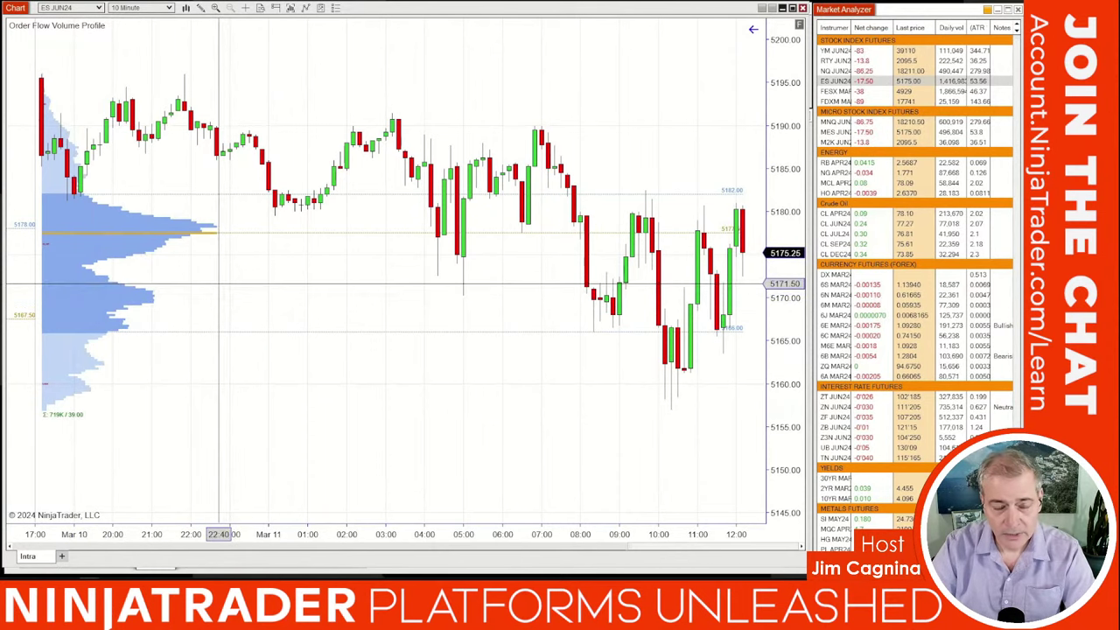
pyautogui.moveTo(224, 290); pyautogui.dragTo(350, 393)
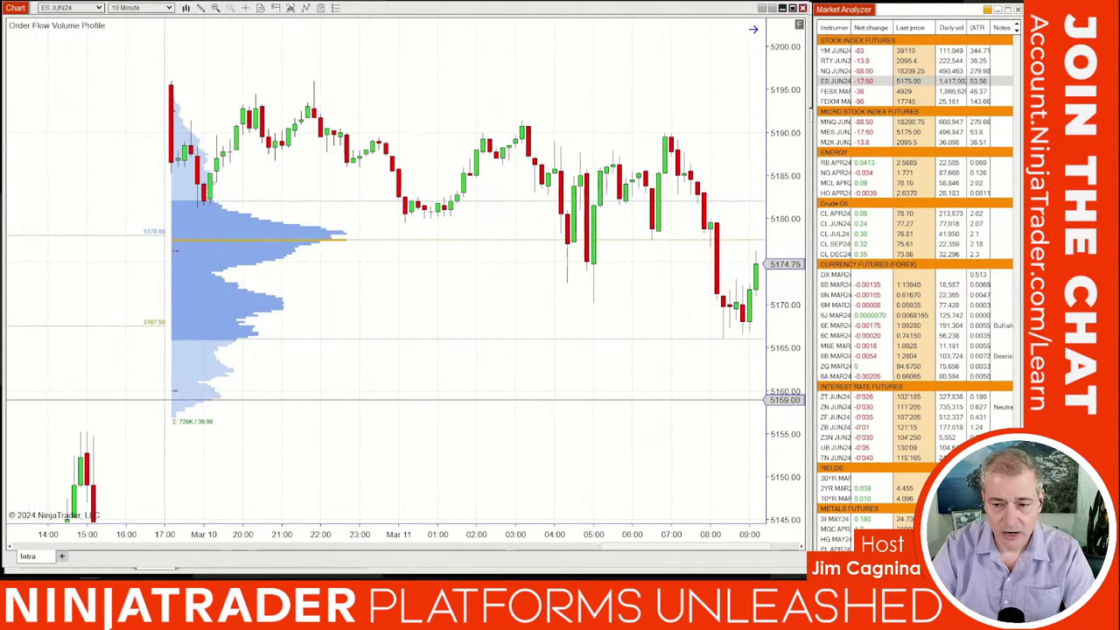
pyautogui.moveTo(783, 394); pyautogui.dragTo(783, 308)
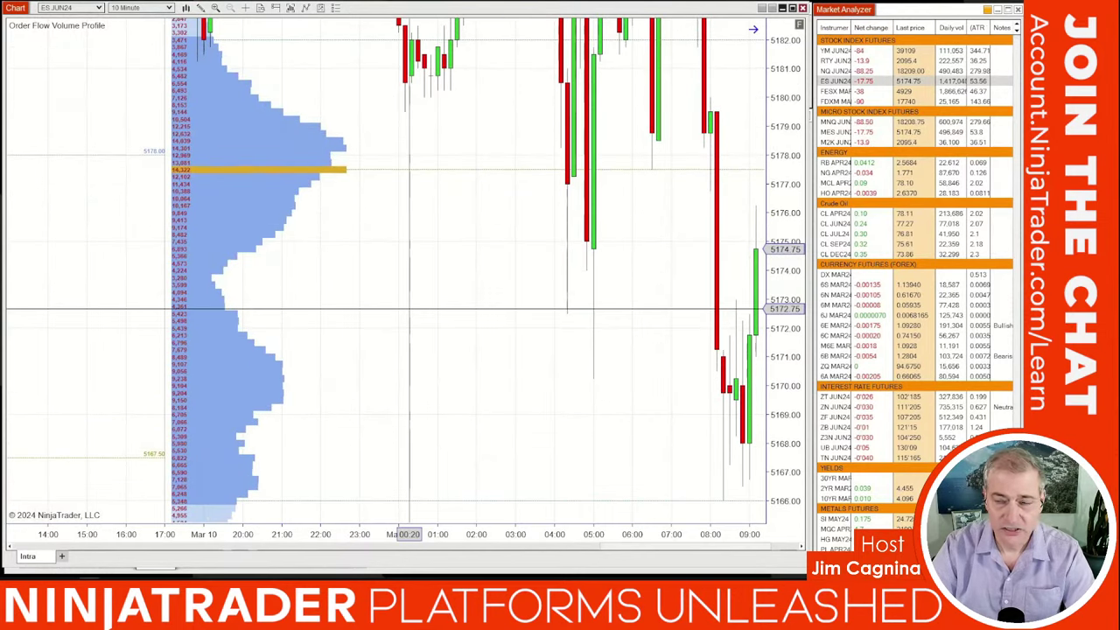
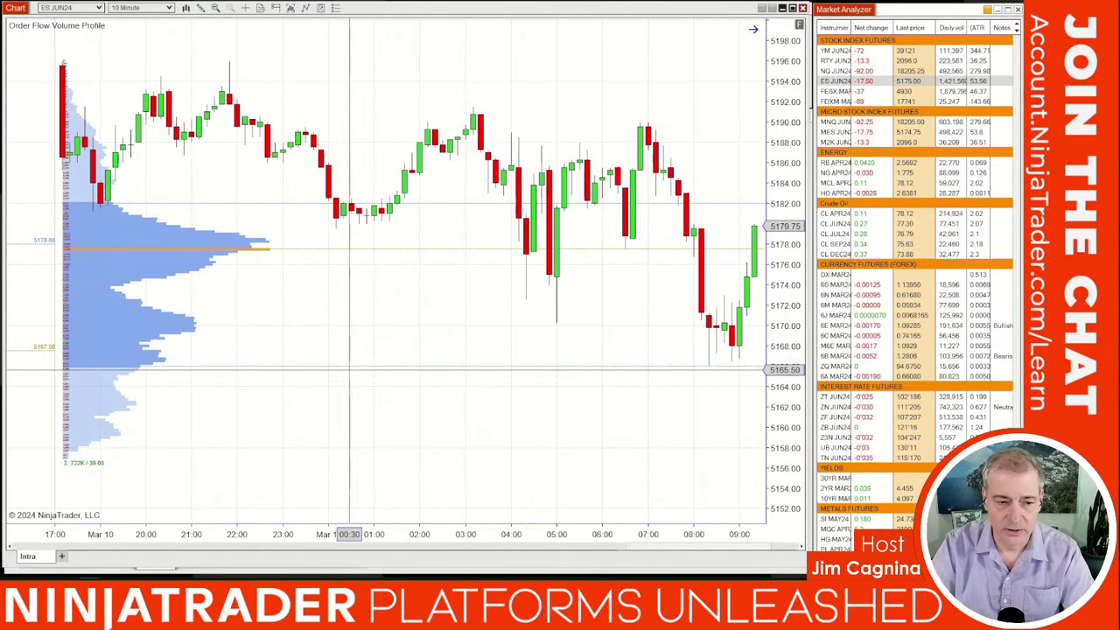
# - Examine the volume profiles of the March 7 to March 11 sessions with the time axis compressed and expanded
pyautogui.moveTo(405, 533); pyautogui.dragTo(367, 534)
pyautogui.scroll(-6, 367, 533)
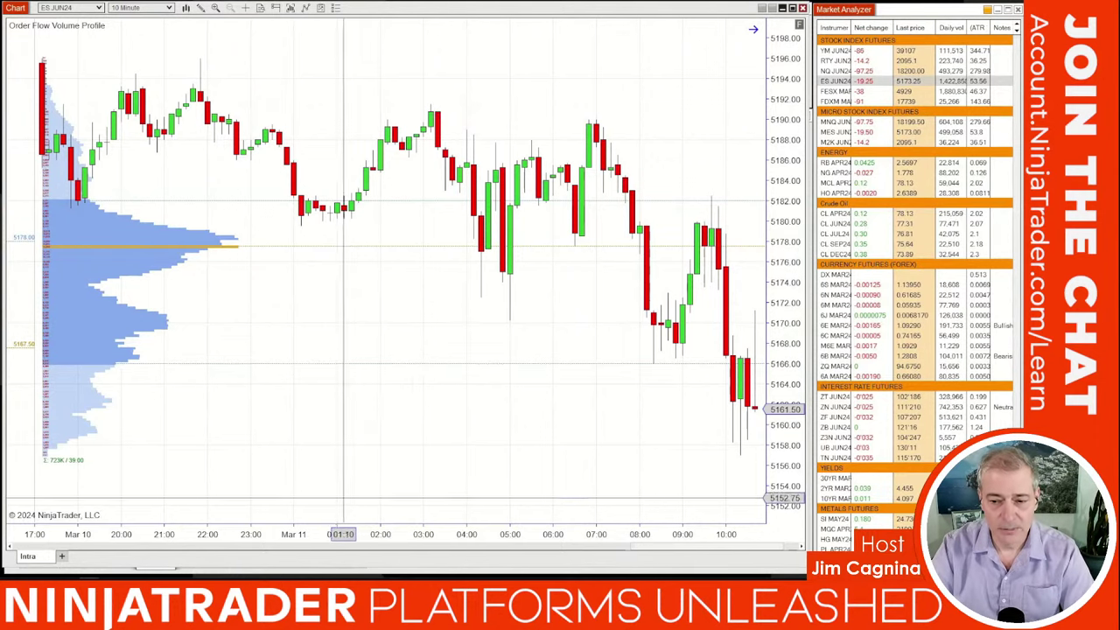
pyautogui.scroll(-1, 377, 363)
pyautogui.scroll(-4, 378, 363)
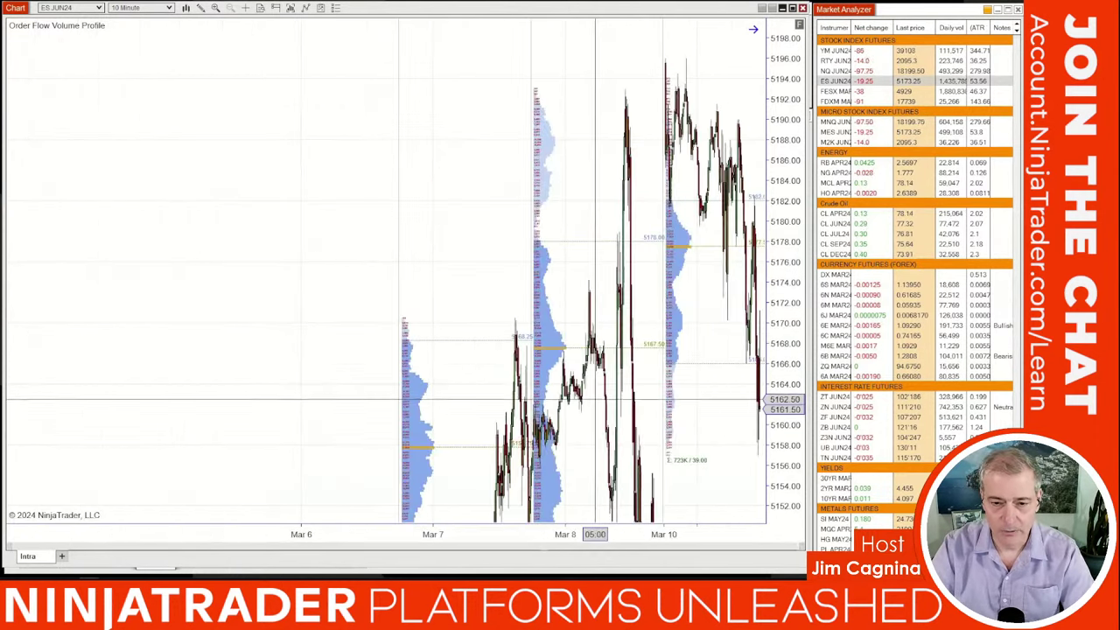
pyautogui.scroll(4, 601, 363)
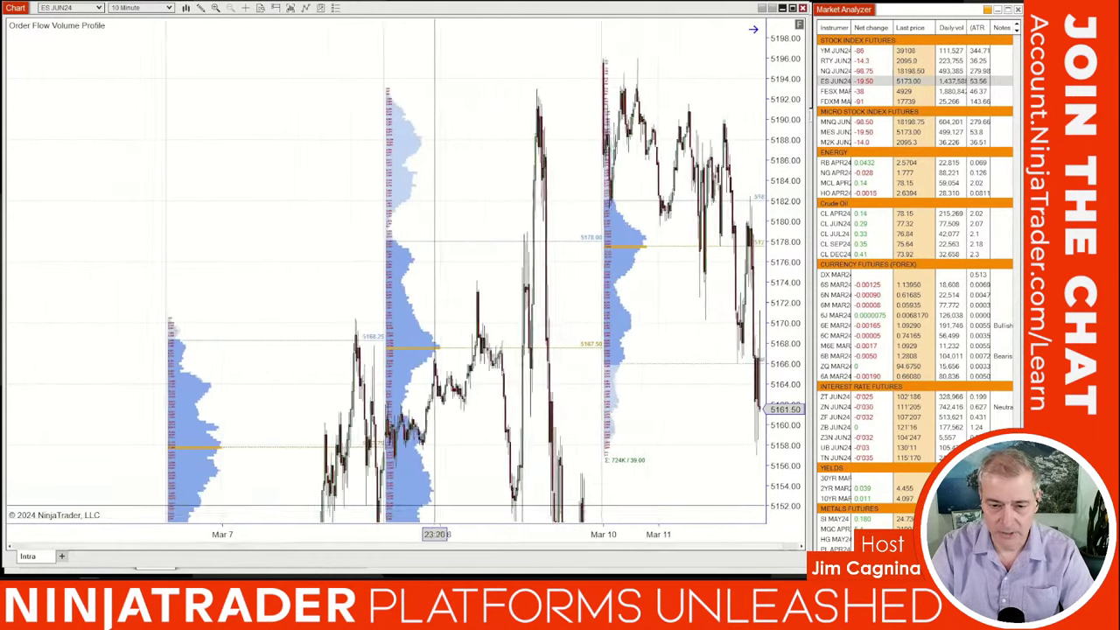
pyautogui.scroll(-3, 542, 293)
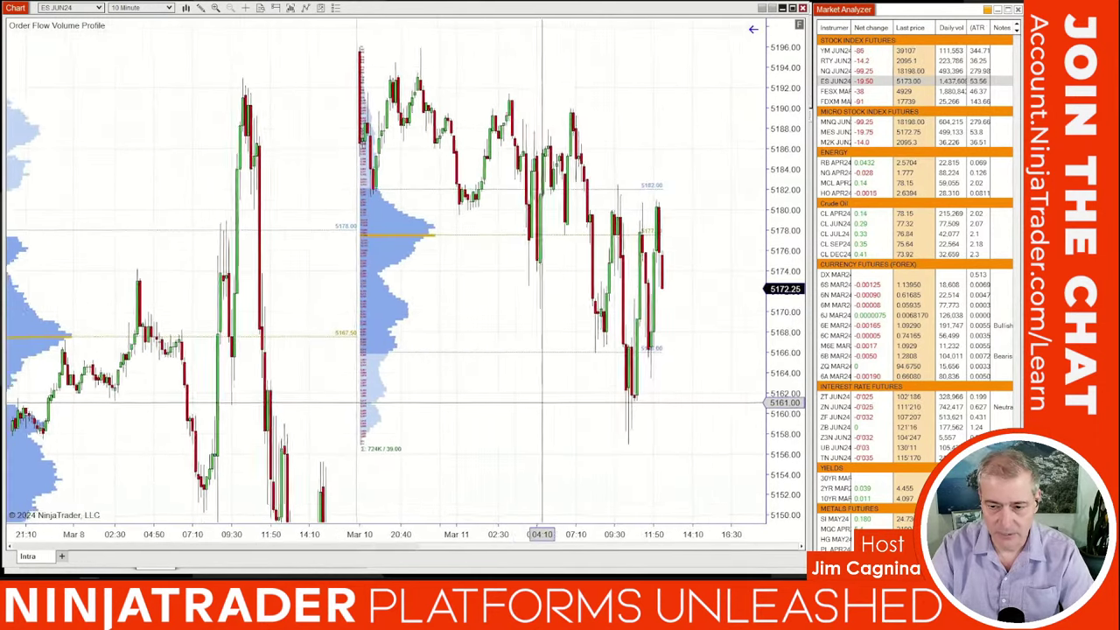
pyautogui.scroll(4, 557, 293)
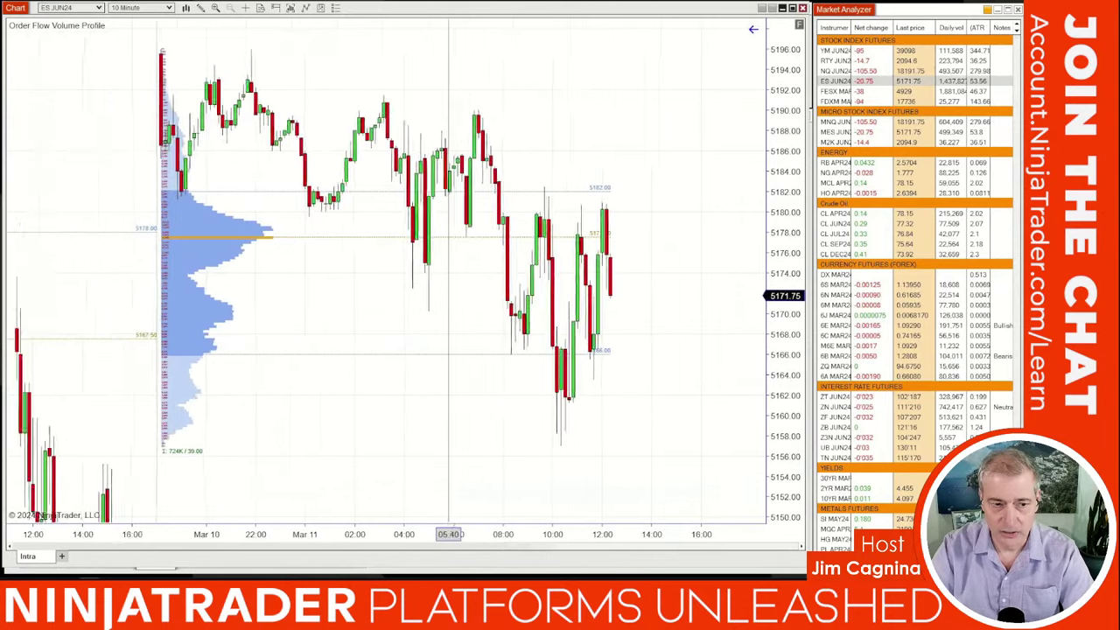
pyautogui.scroll(3, 370, 293)
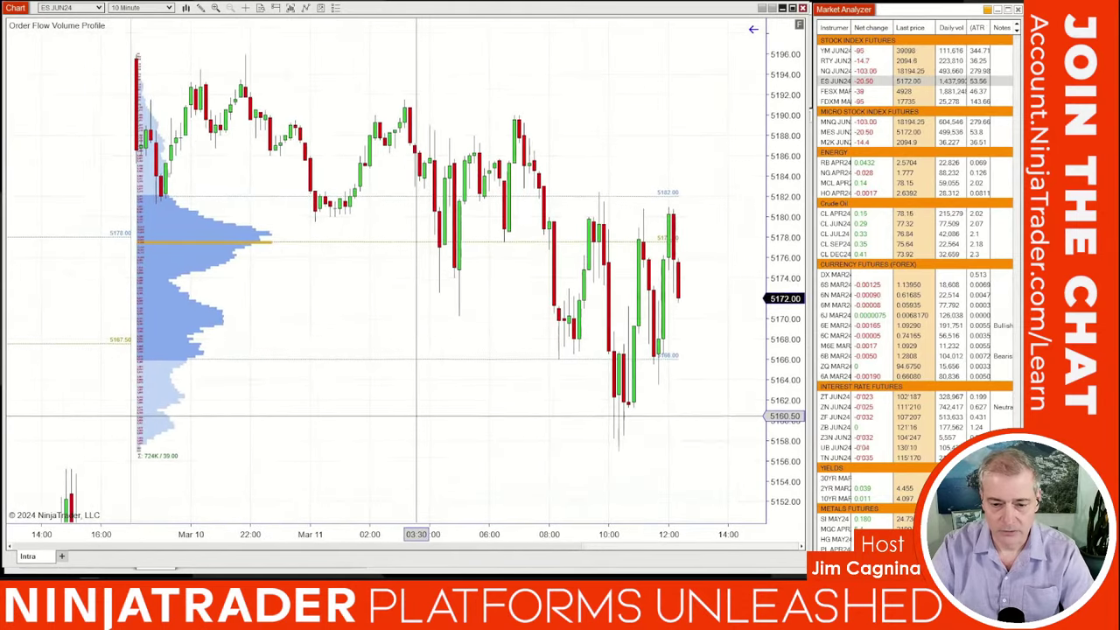
pyautogui.scroll(3, 569, 510)
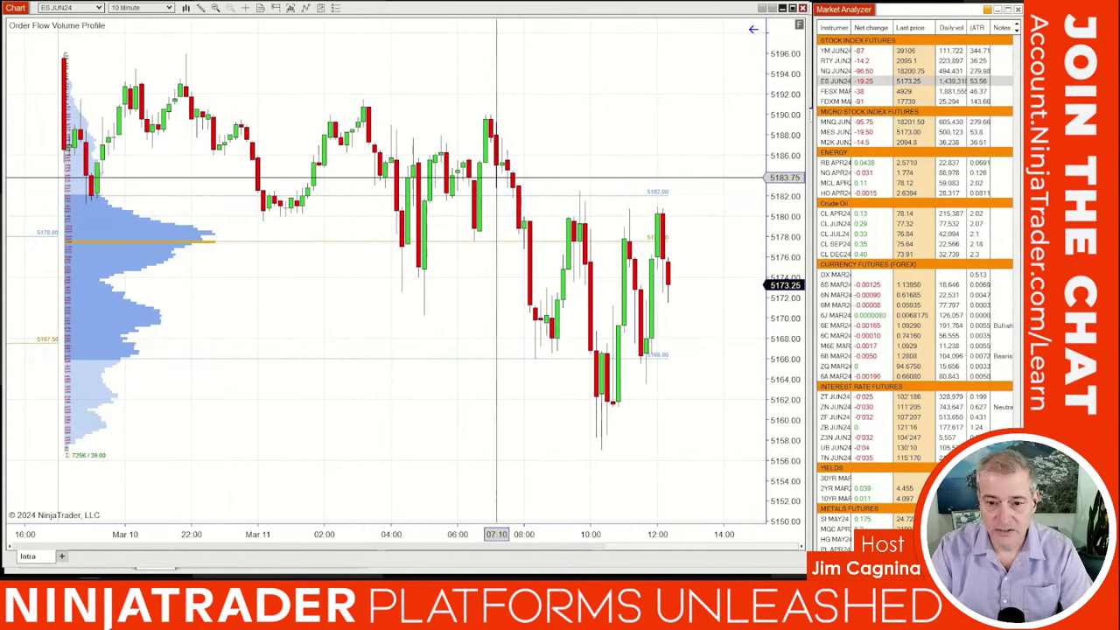
# - Draw an Order Flow Volume Profile with the drawing tool over the March 11 bars from 08:40 to just past the latest bar
pyautogui.rightClick(421, 77)
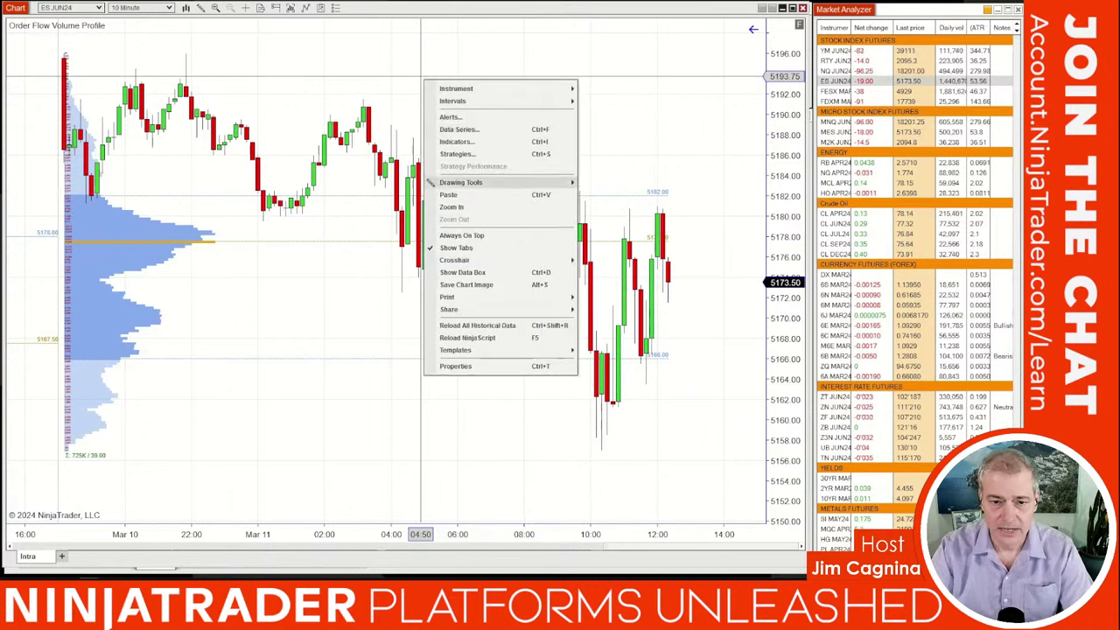
pyautogui.moveTo(472, 182)
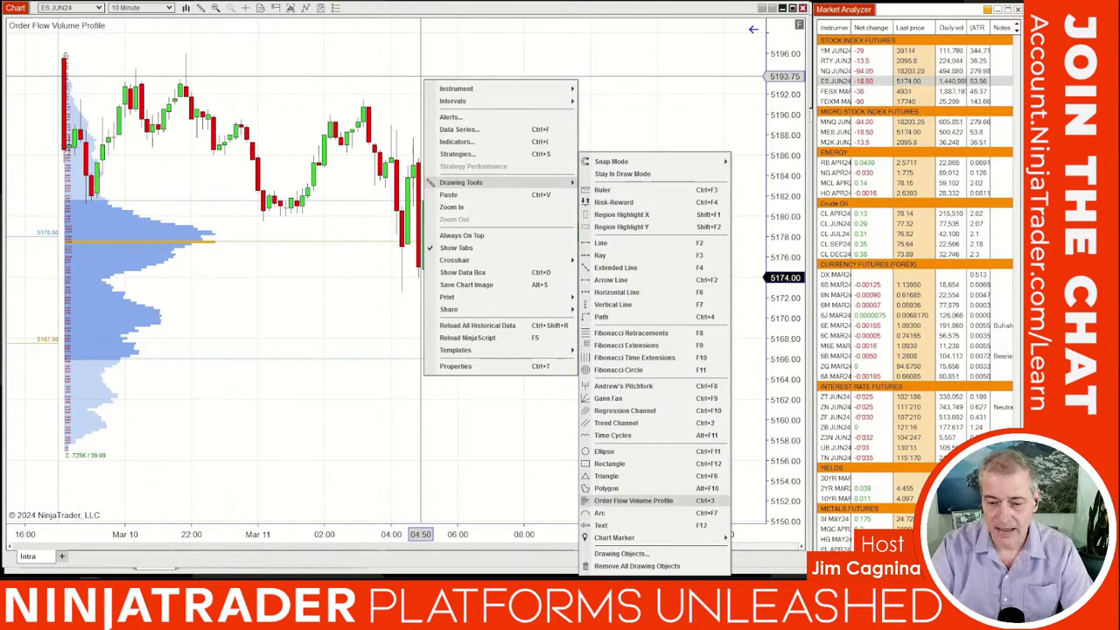
pyautogui.click(633, 499)
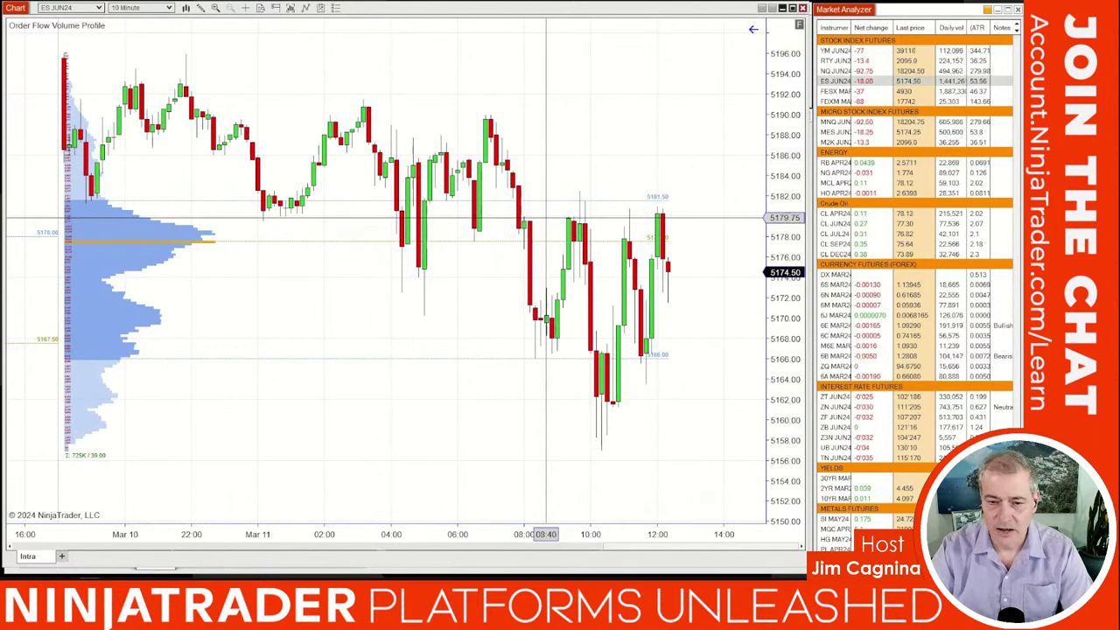
pyautogui.moveTo(546, 217)
pyautogui.mouseDown()
pyautogui.moveTo(678, 251)
pyautogui.moveTo(681, 273)
pyautogui.mouseUp()
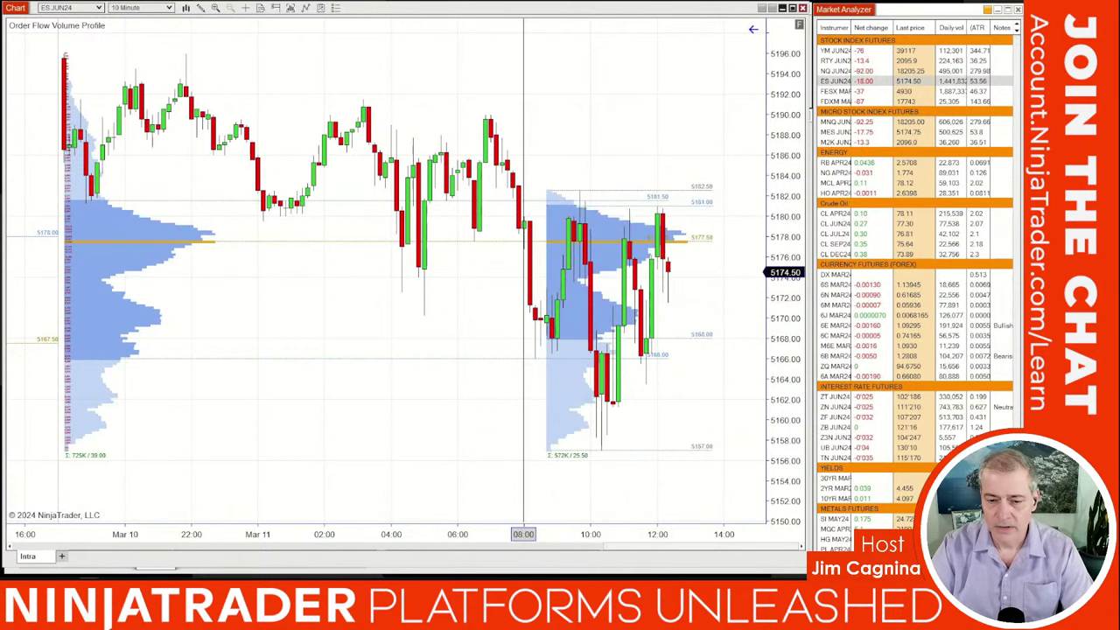
# - Inspect the drawn volume profile beside the session profile and delete the drawn one from the chart
pyautogui.moveTo(523, 534); pyautogui.dragTo(492, 533)
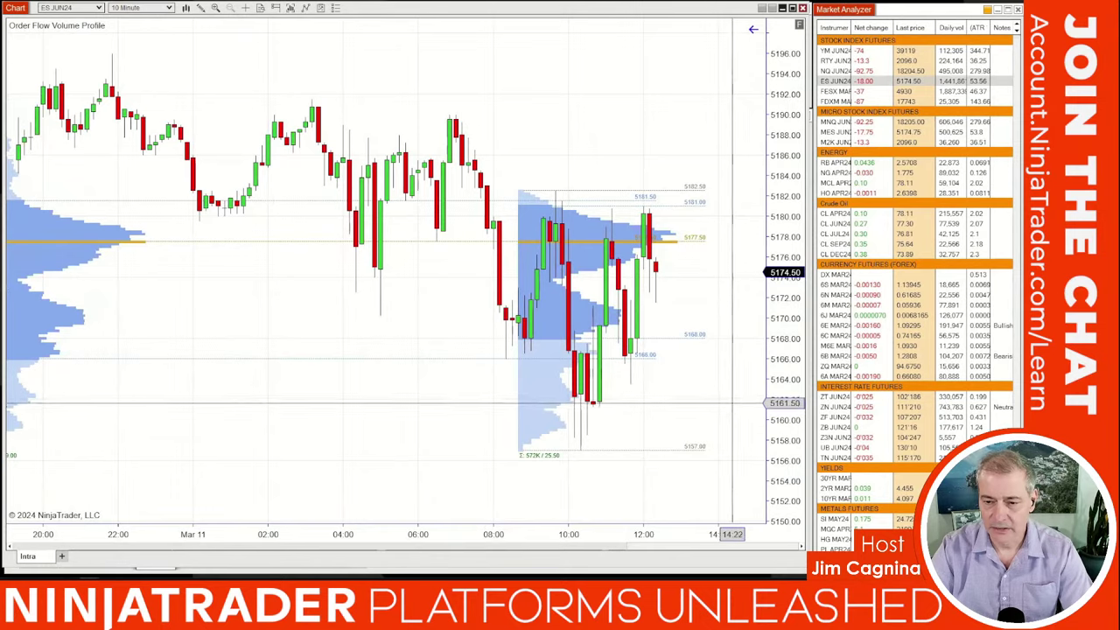
pyautogui.moveTo(731, 534); pyautogui.dragTo(551, 534)
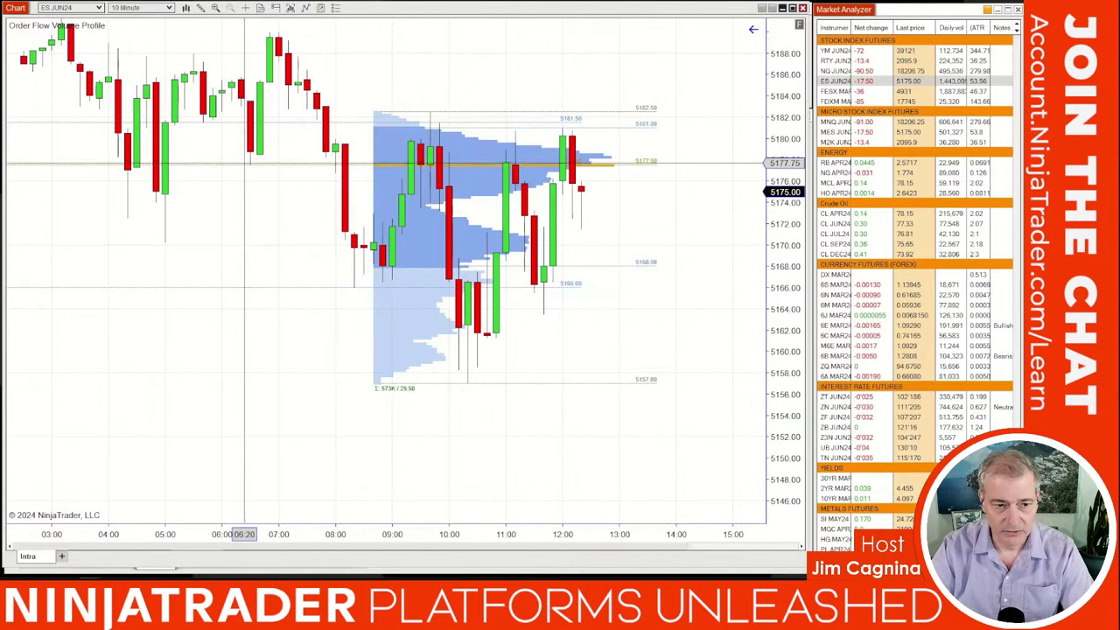
pyautogui.scroll(-5, 260, 160)
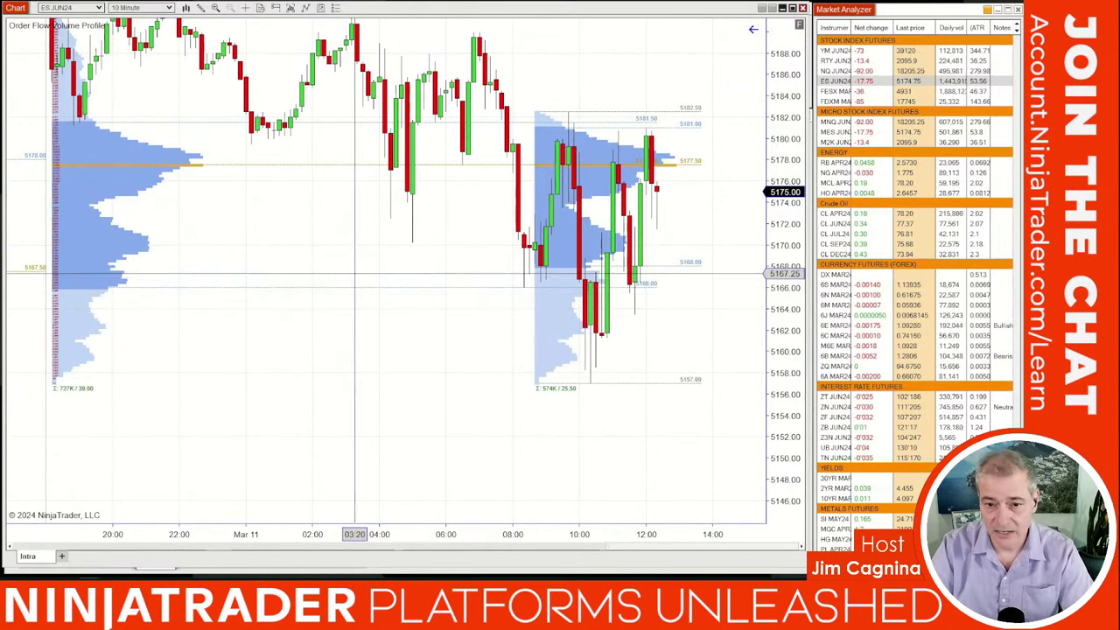
pyautogui.moveTo(322, 262); pyautogui.dragTo(321, 321)
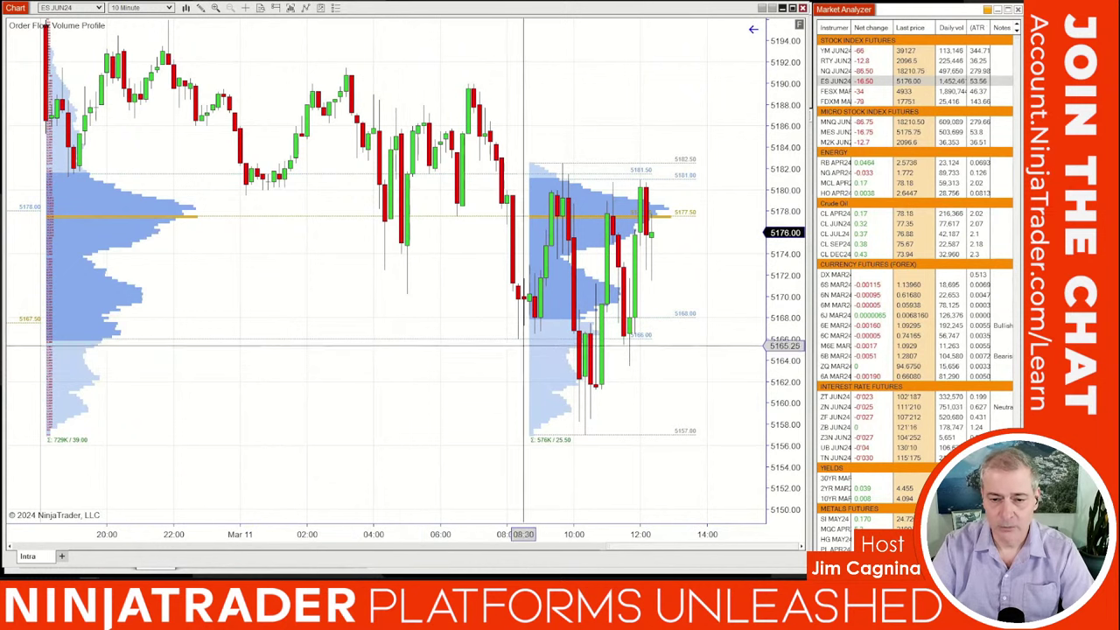
pyautogui.click(529, 349)
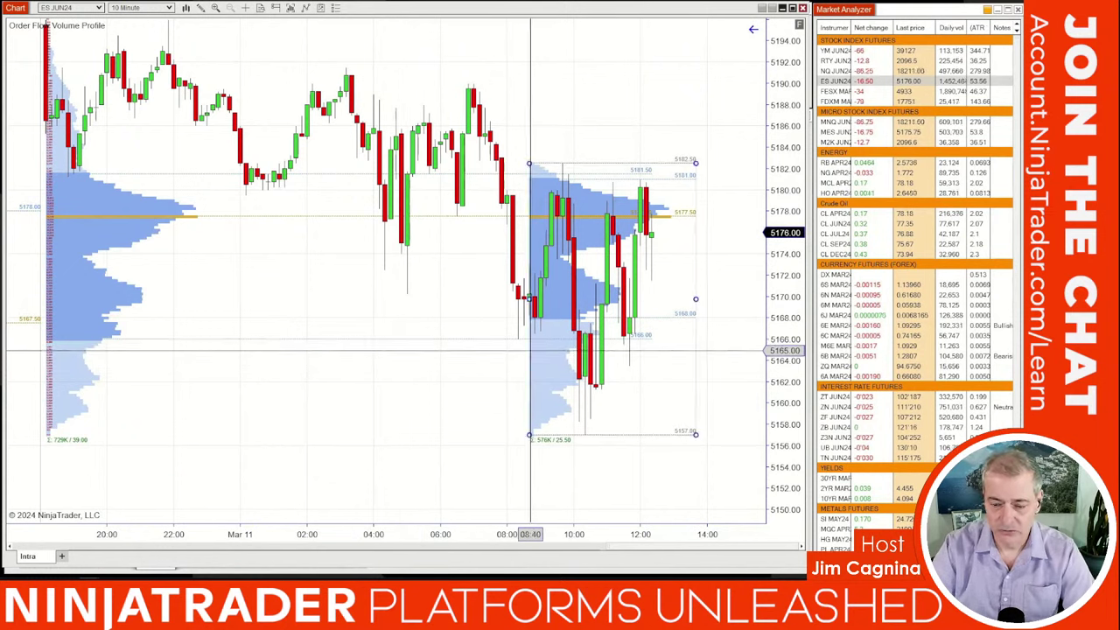
pyautogui.press('Delete')
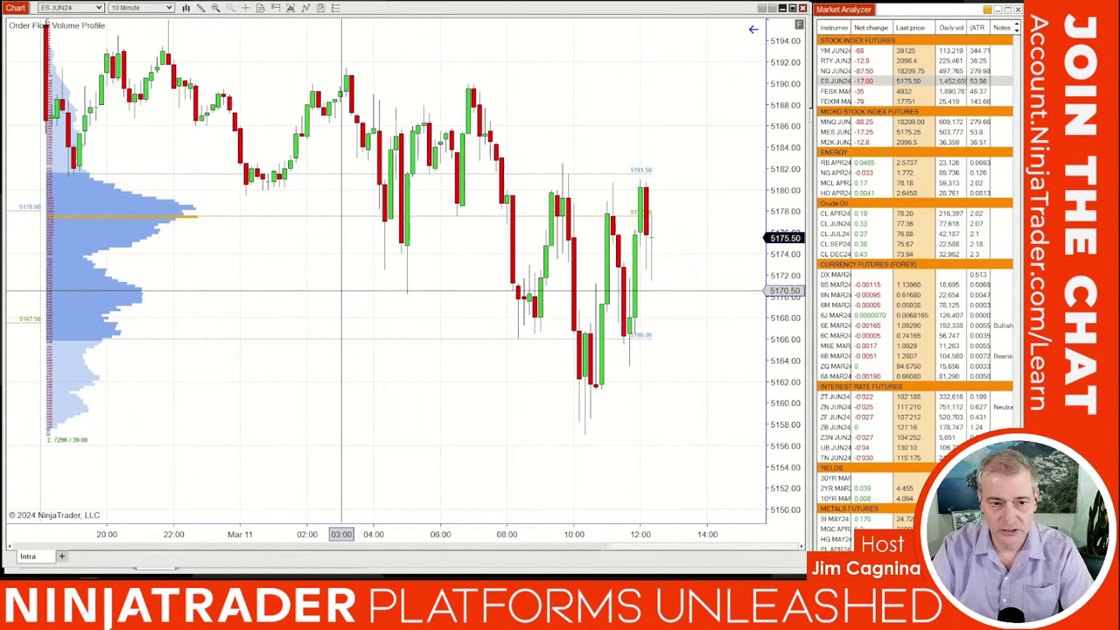
# - Reduce the bar width of the chart's candlesticks
pyautogui.click(185, 7)
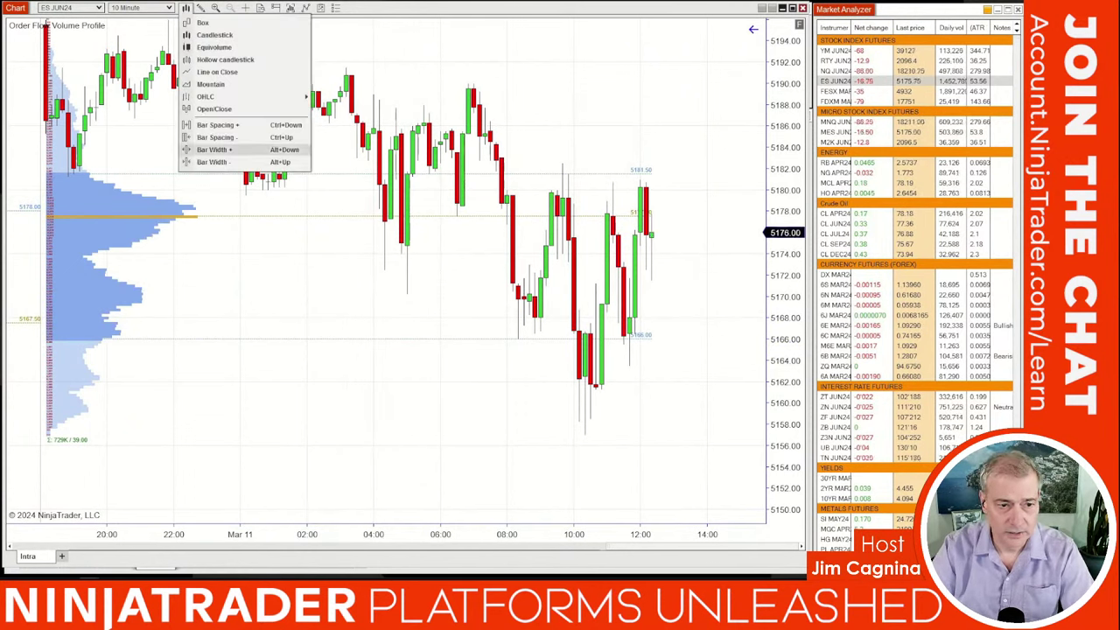
pyautogui.click(211, 162)
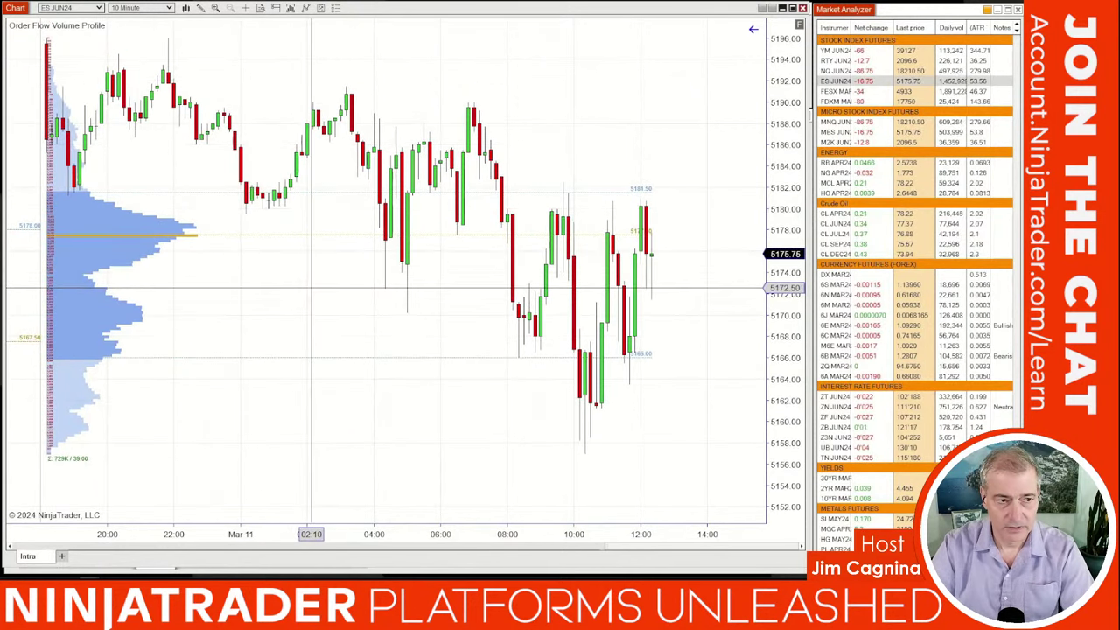
# - Add the Order Flow VWAP indicator to the chart's configured indicators
pyautogui.rightClick(291, 275)
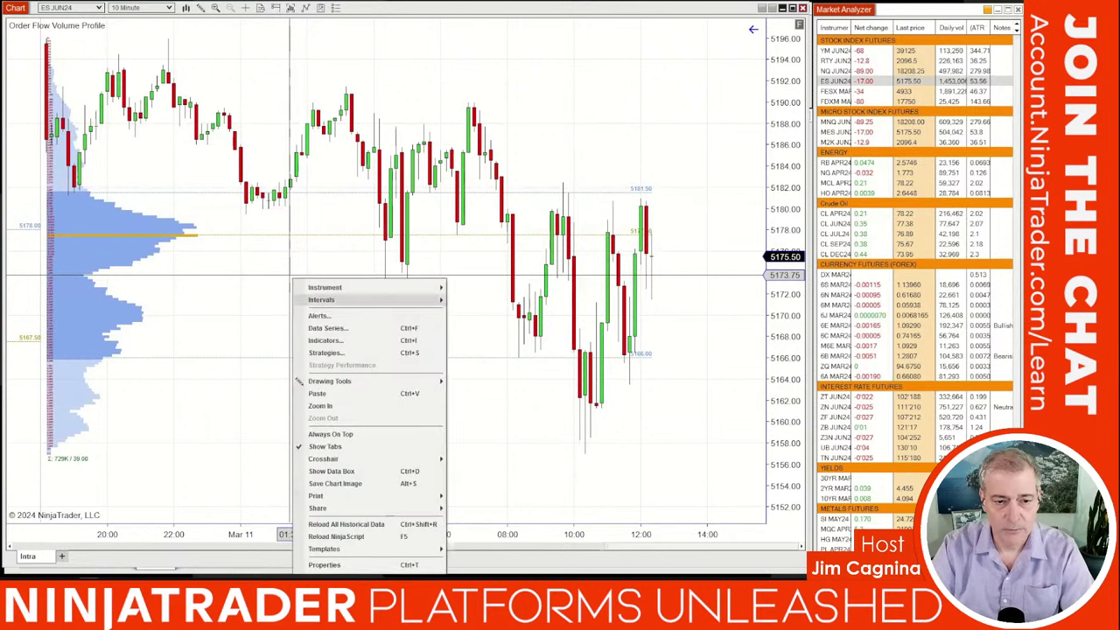
pyautogui.click(325, 340)
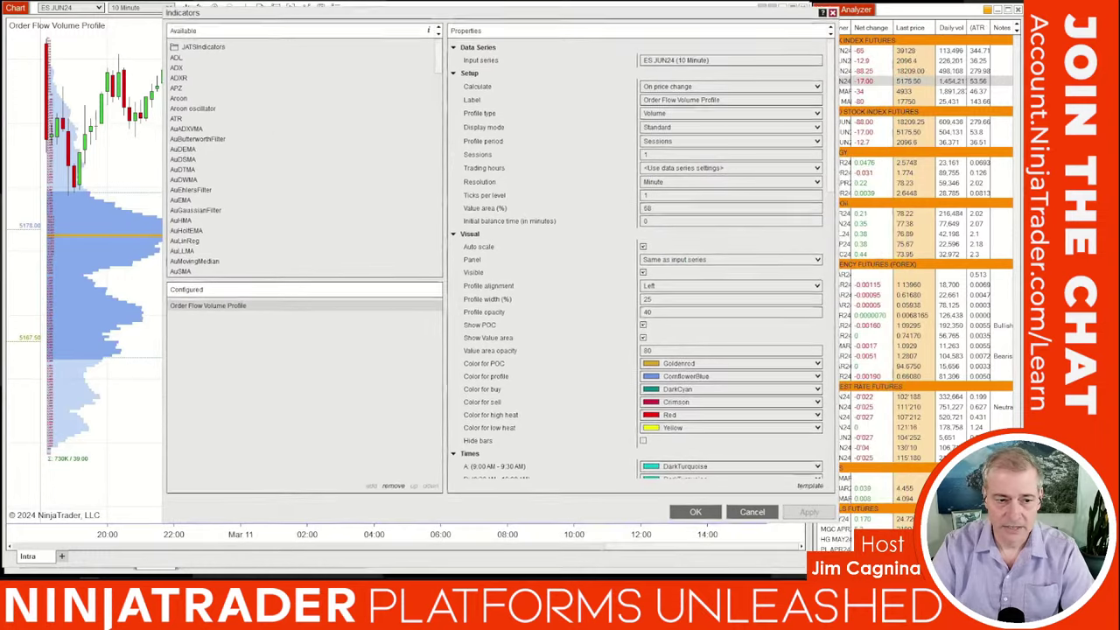
pyautogui.scroll(-15, 301, 157)
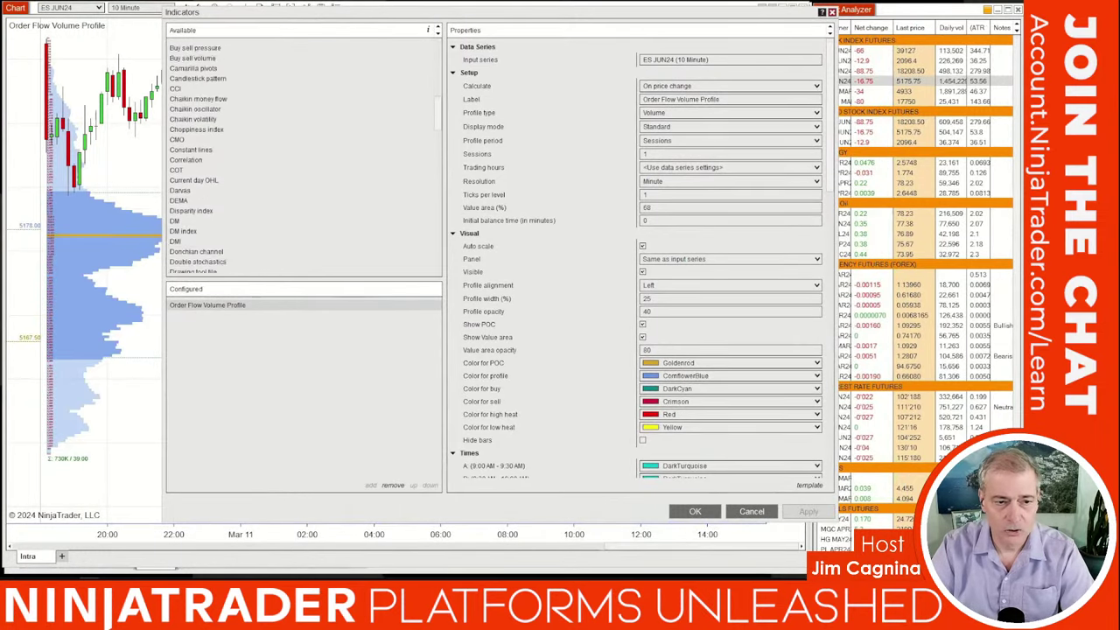
pyautogui.scroll(-4, 302, 157)
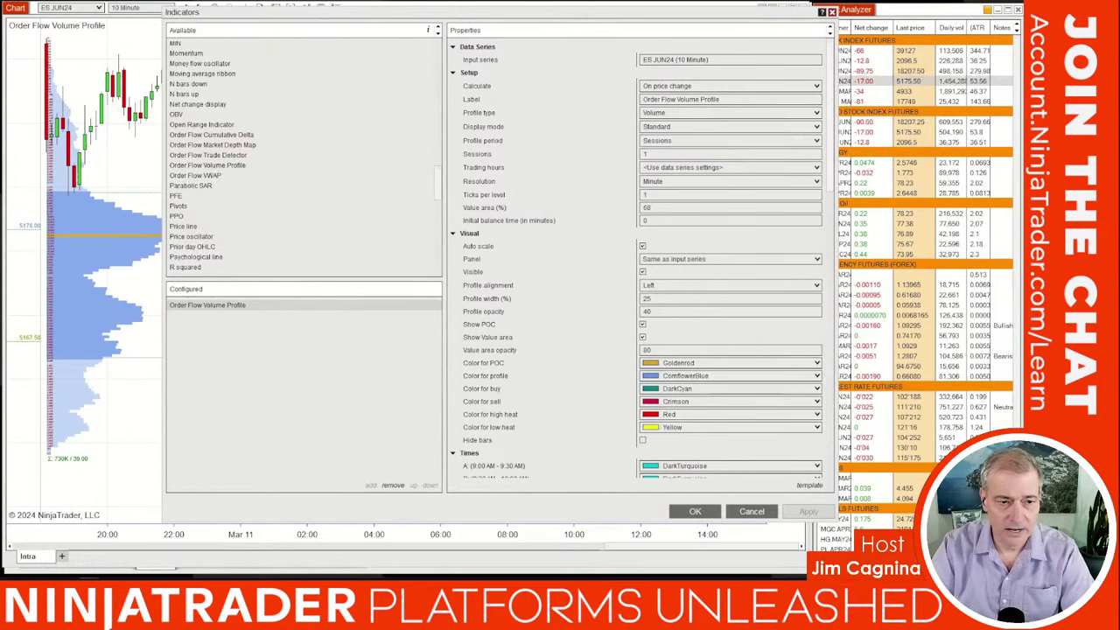
pyautogui.click(195, 175)
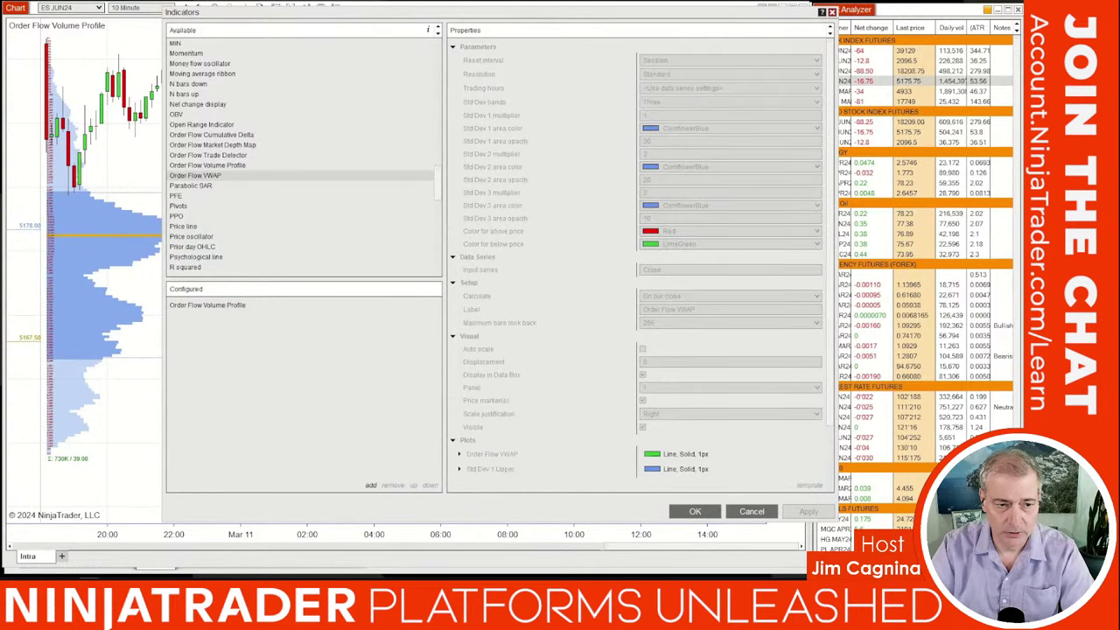
pyautogui.doubleClick(196, 175)
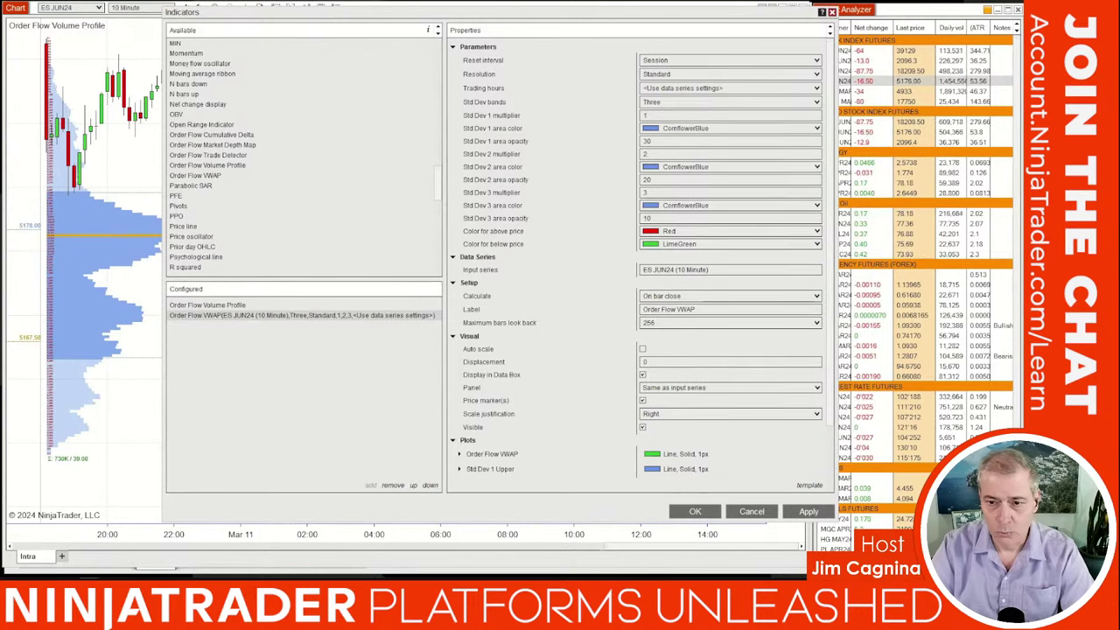
# - Set the Order Flow VWAP's standard deviation bands to Two and its calculation to On price change
pyautogui.moveTo(490, 11); pyautogui.dragTo(420, 22)
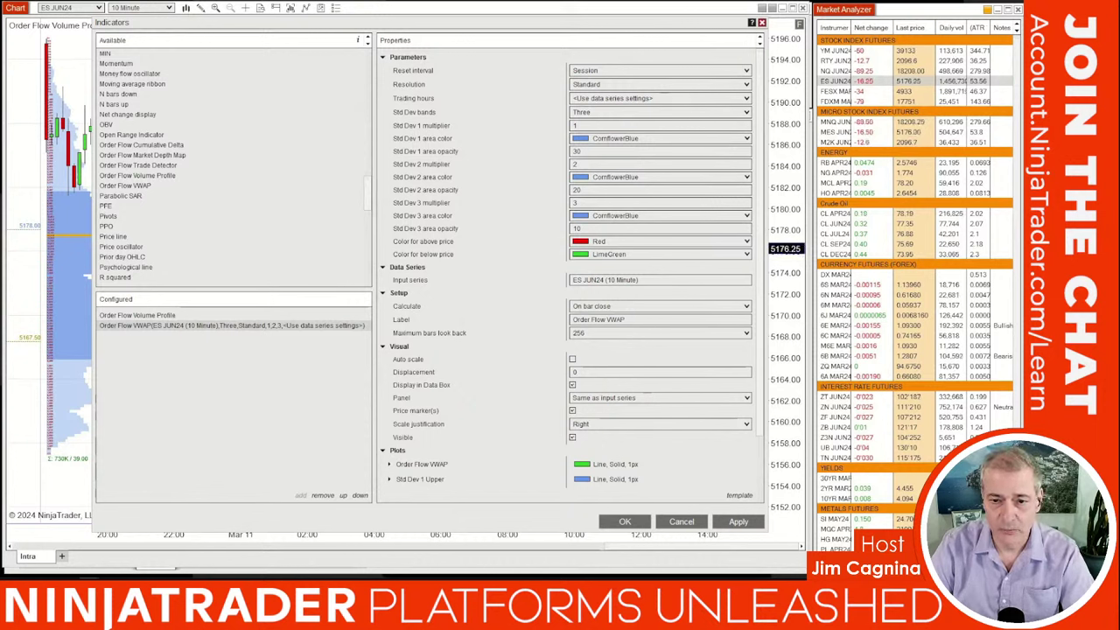
pyautogui.click(661, 112)
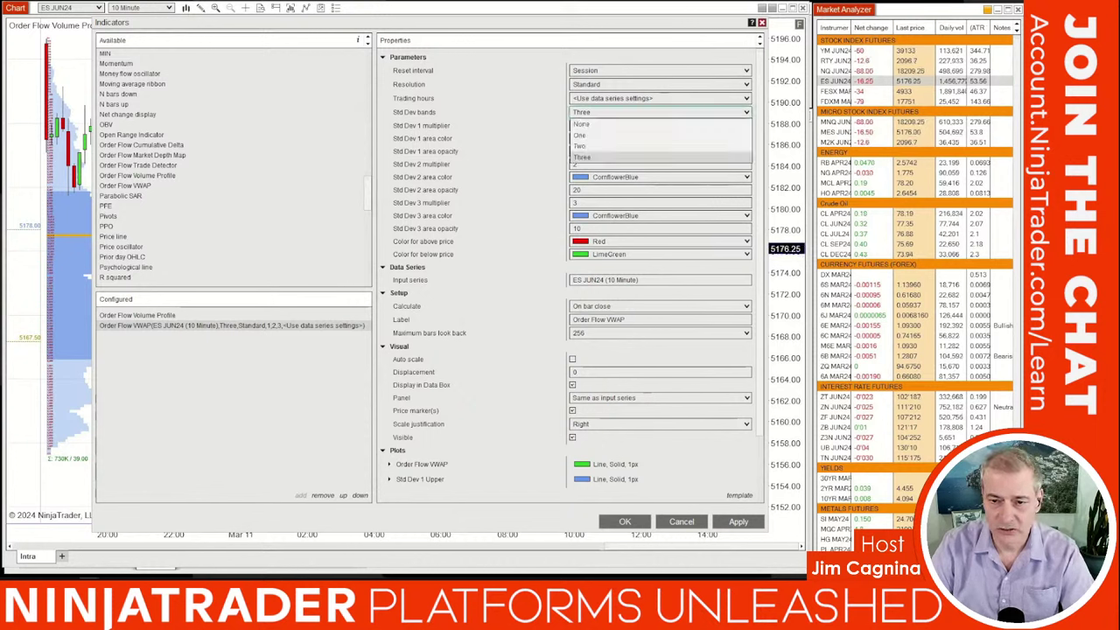
pyautogui.click(580, 146)
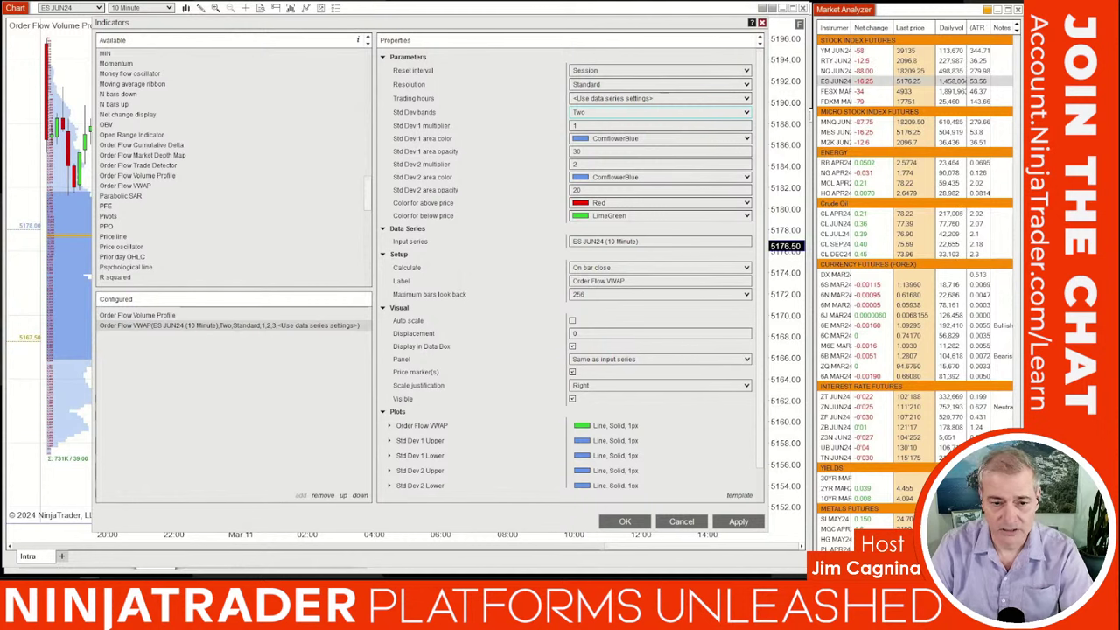
pyautogui.scroll(-1, 575, 269)
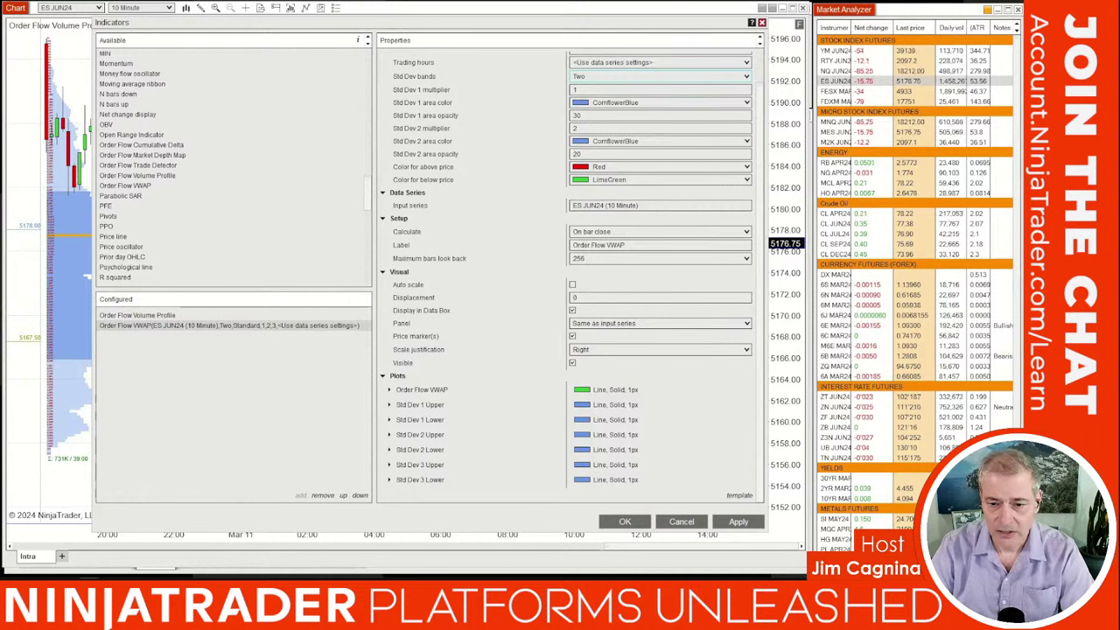
pyautogui.click(661, 231)
pyautogui.click(612, 265)
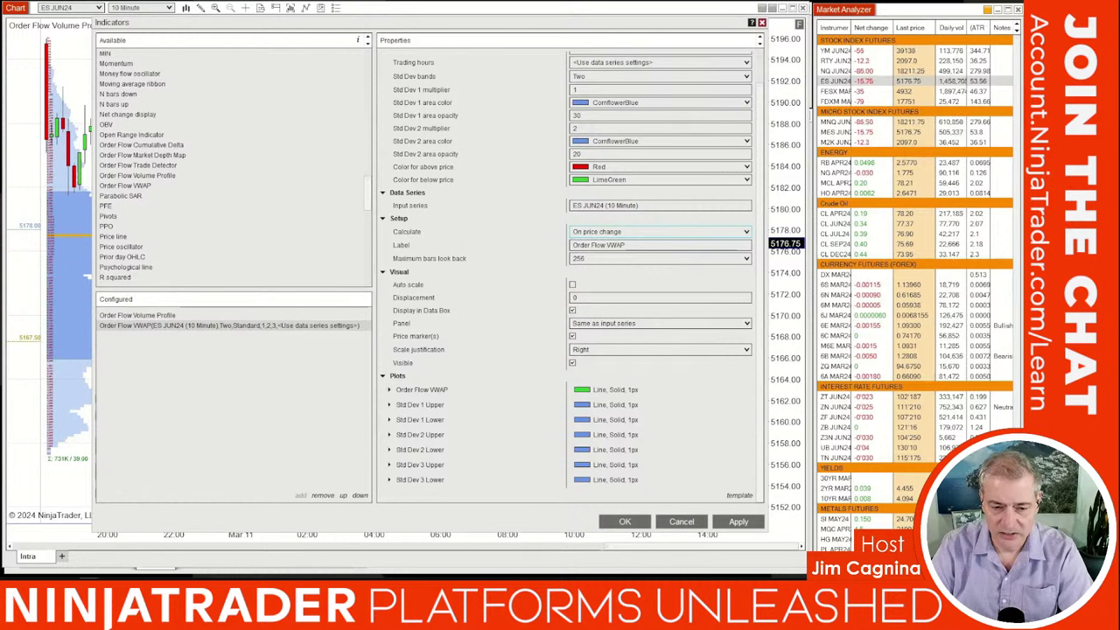
# - Set the Order Flow VWAP plot line's color to DarkMagenta and apply the indicator to the chart
pyautogui.click(389, 389)
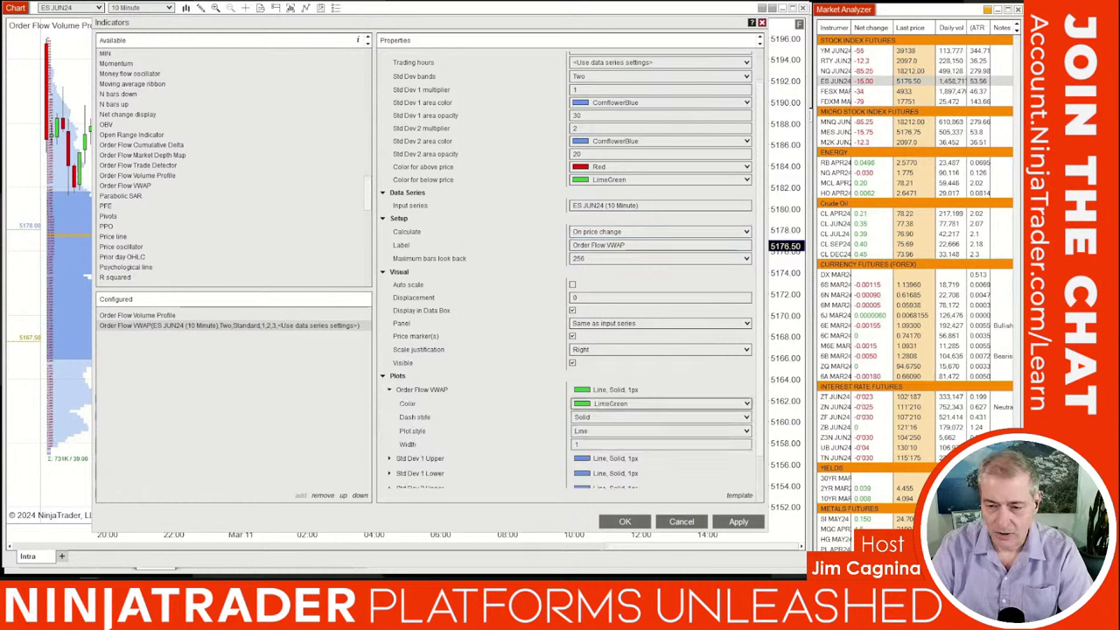
pyautogui.click(660, 403)
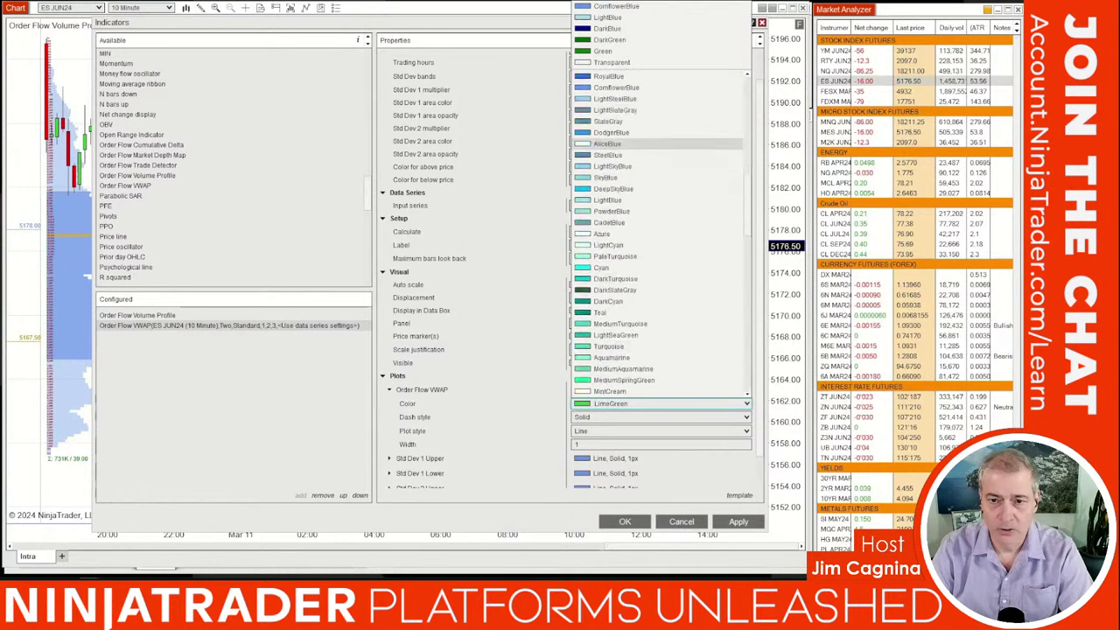
pyautogui.scroll(5, 661, 236)
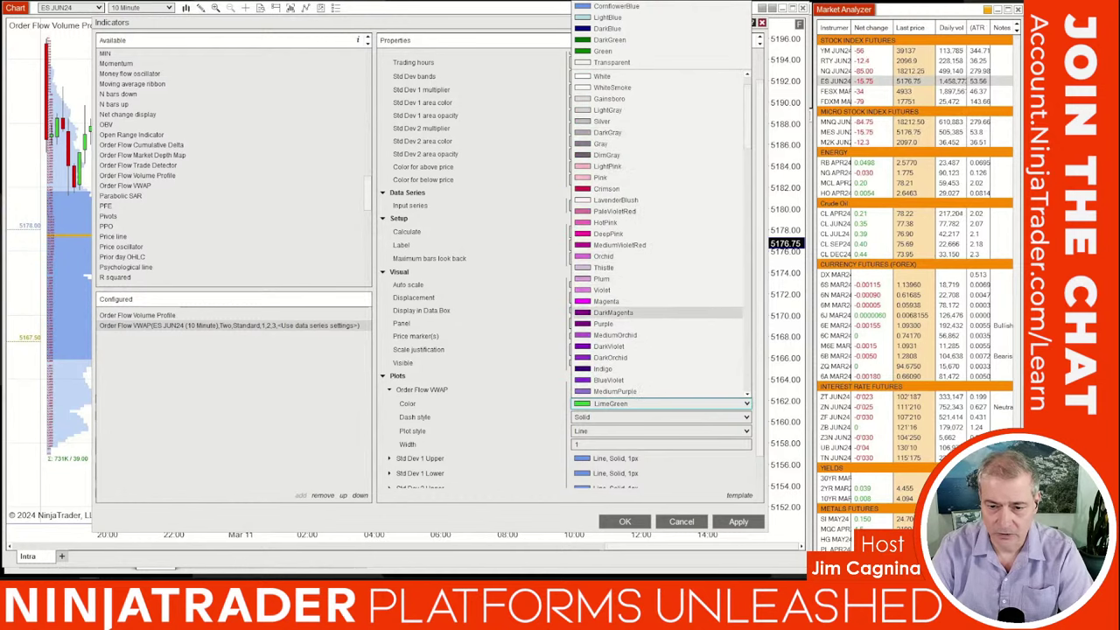
pyautogui.click(613, 312)
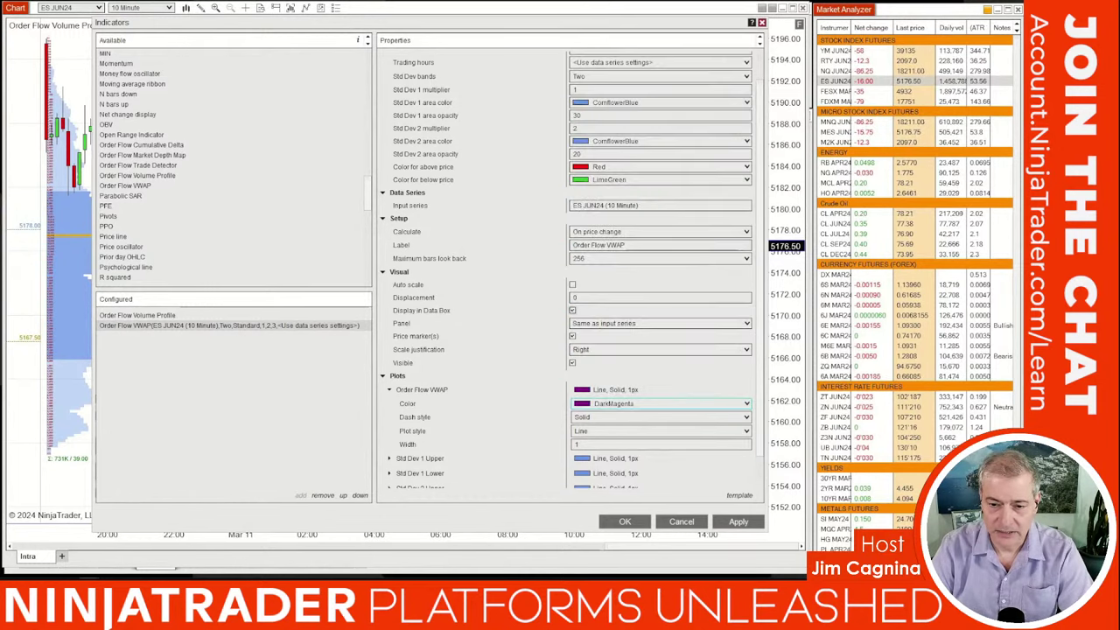
pyautogui.scroll(-2, 576, 268)
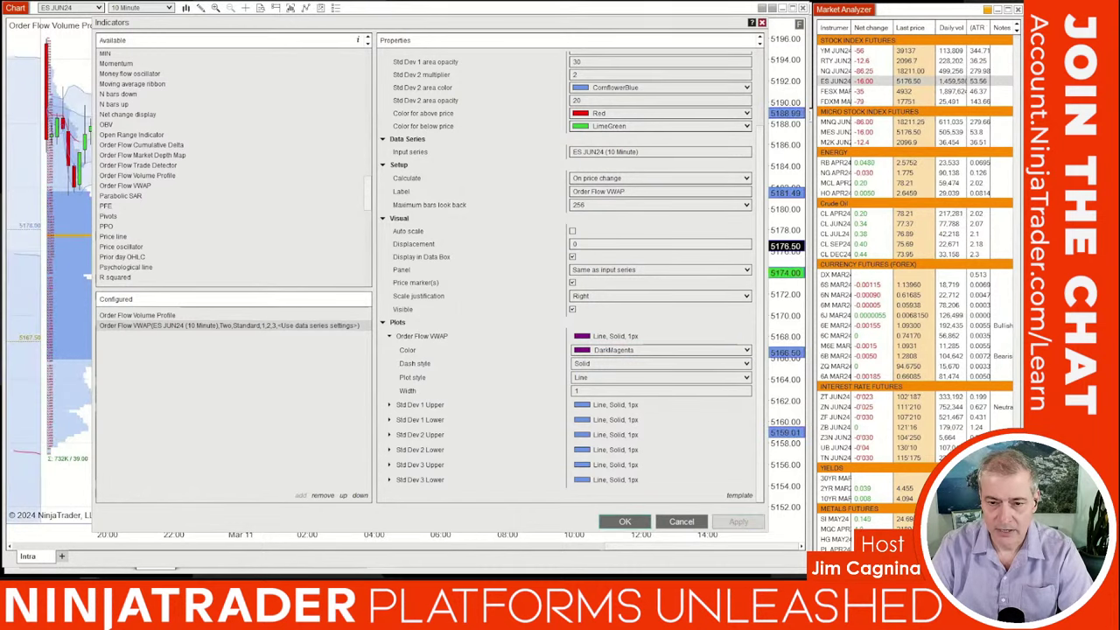
pyautogui.click(624, 521)
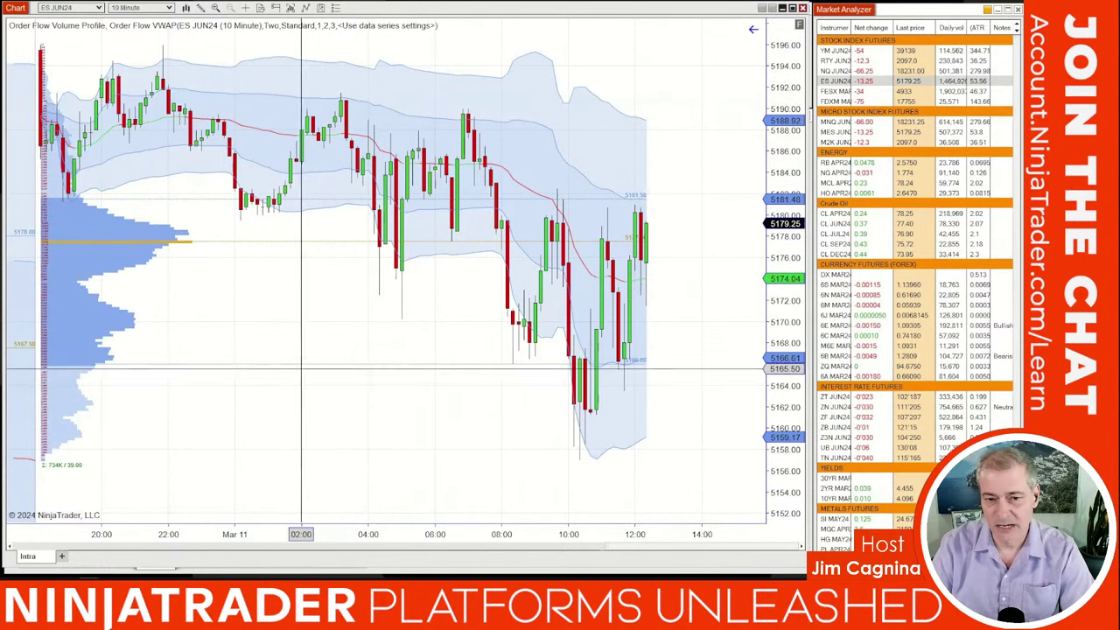
# - Set the Order Flow VWAP's colors for above price and below price to DarkMagenta
pyautogui.rightClick(318, 298)
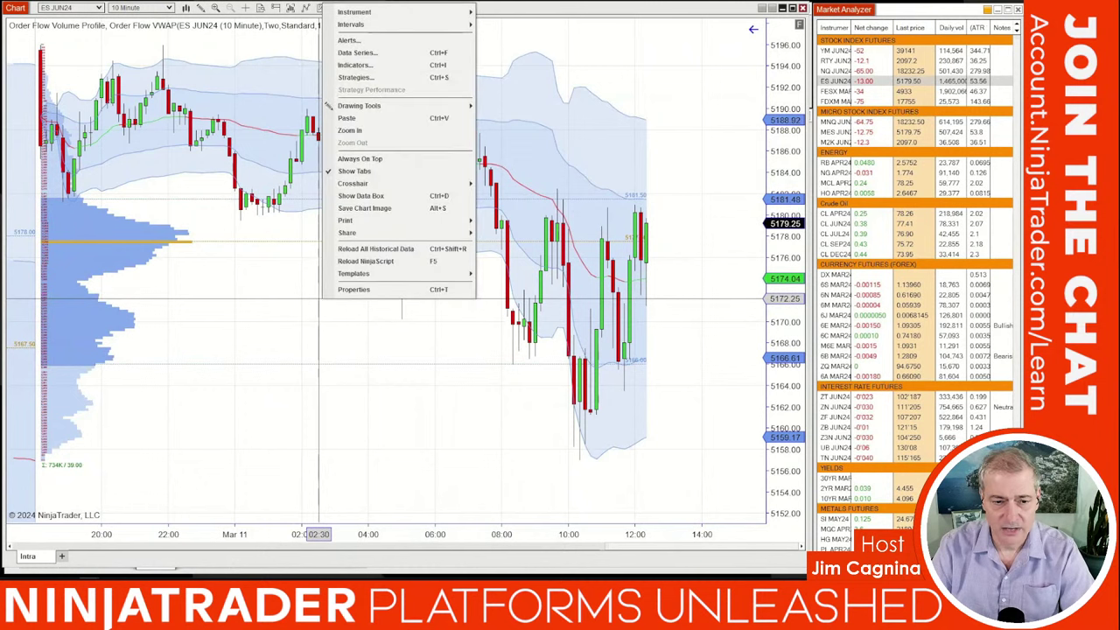
pyautogui.click(354, 65)
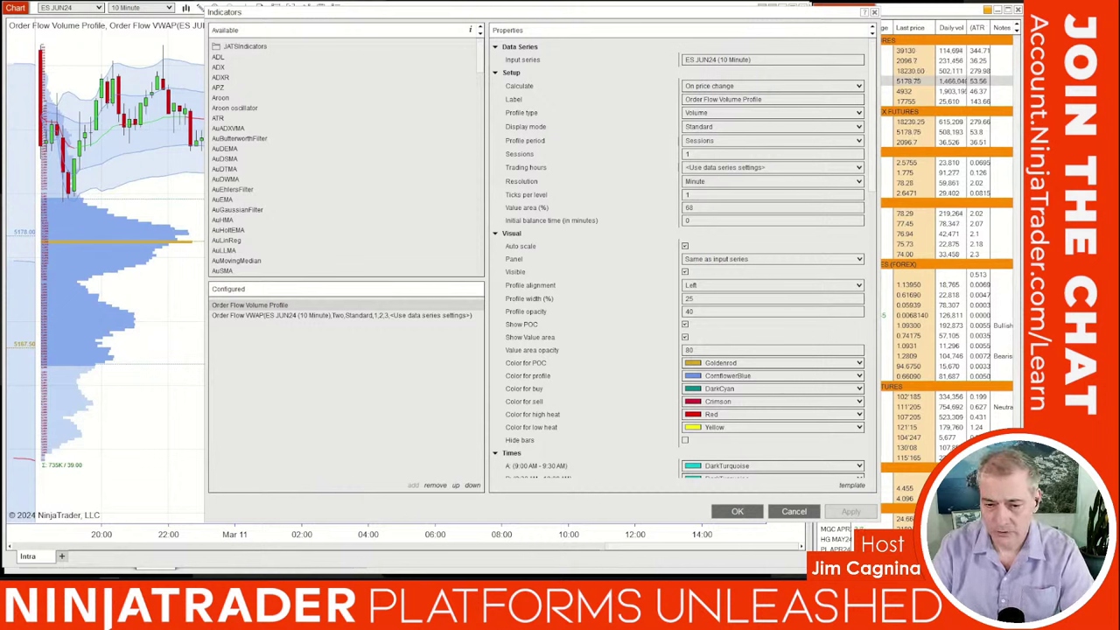
pyautogui.scroll(-4, 682, 253)
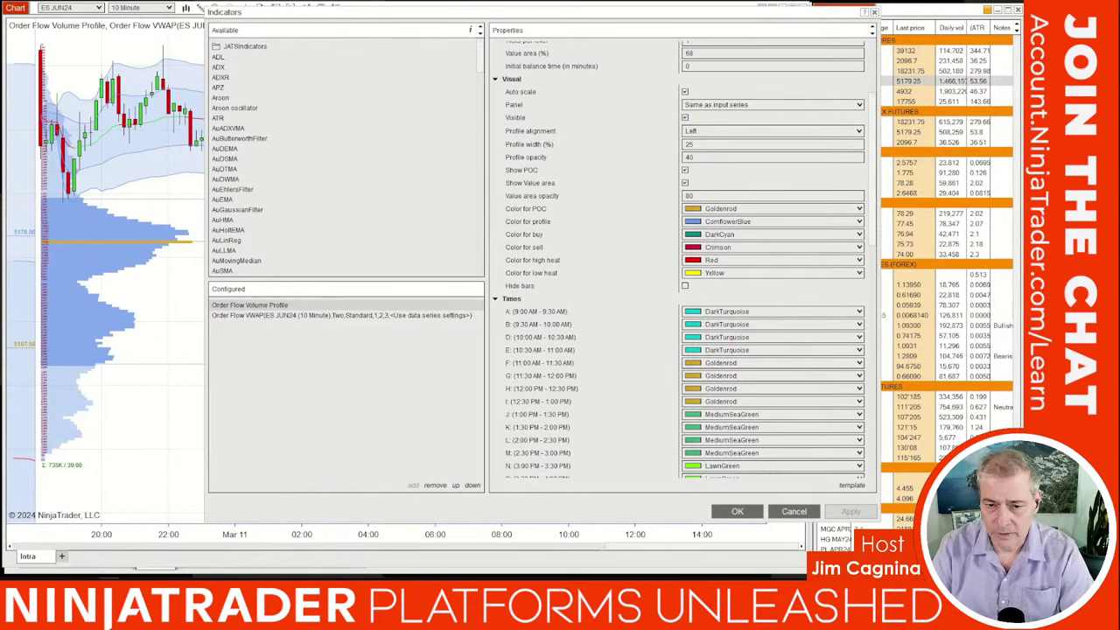
pyautogui.scroll(-9, 682, 253)
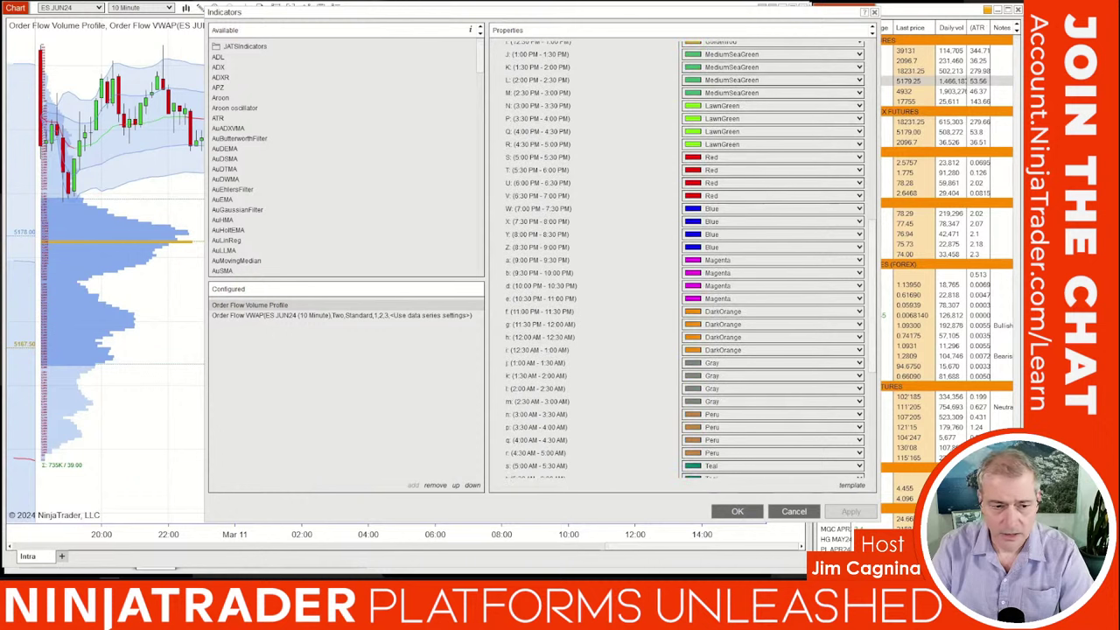
pyautogui.click(341, 314)
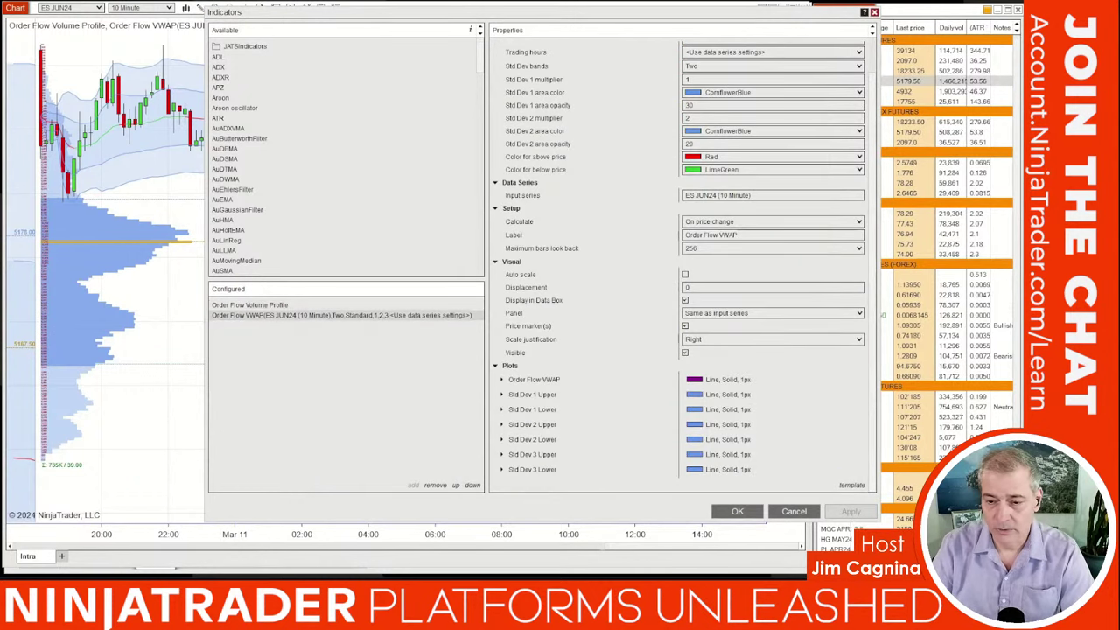
pyautogui.scroll(1, 682, 263)
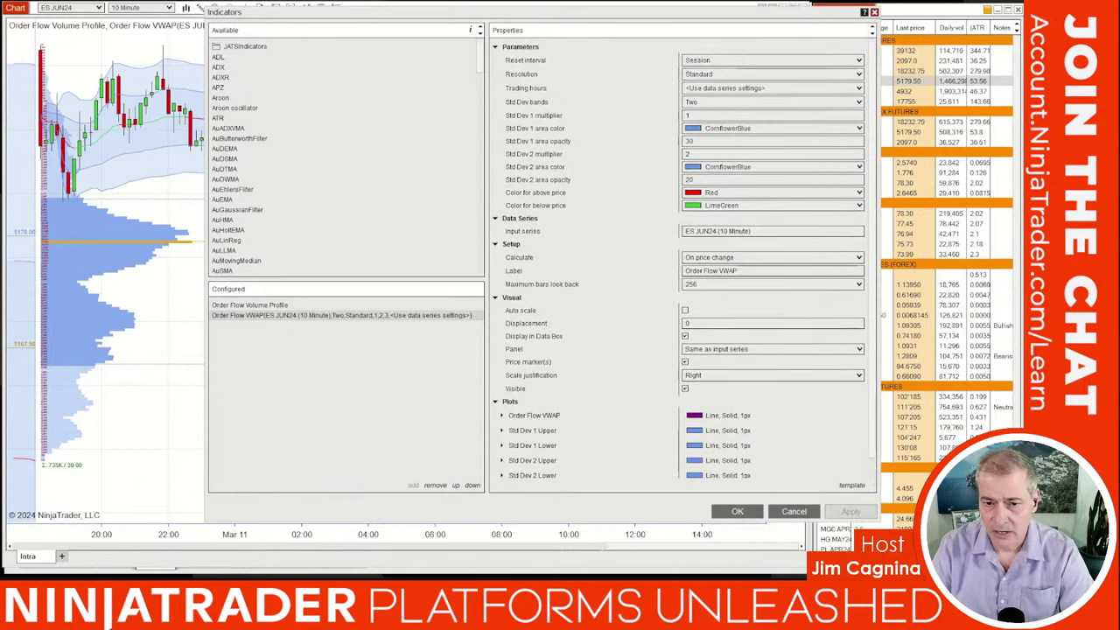
pyautogui.click(770, 192)
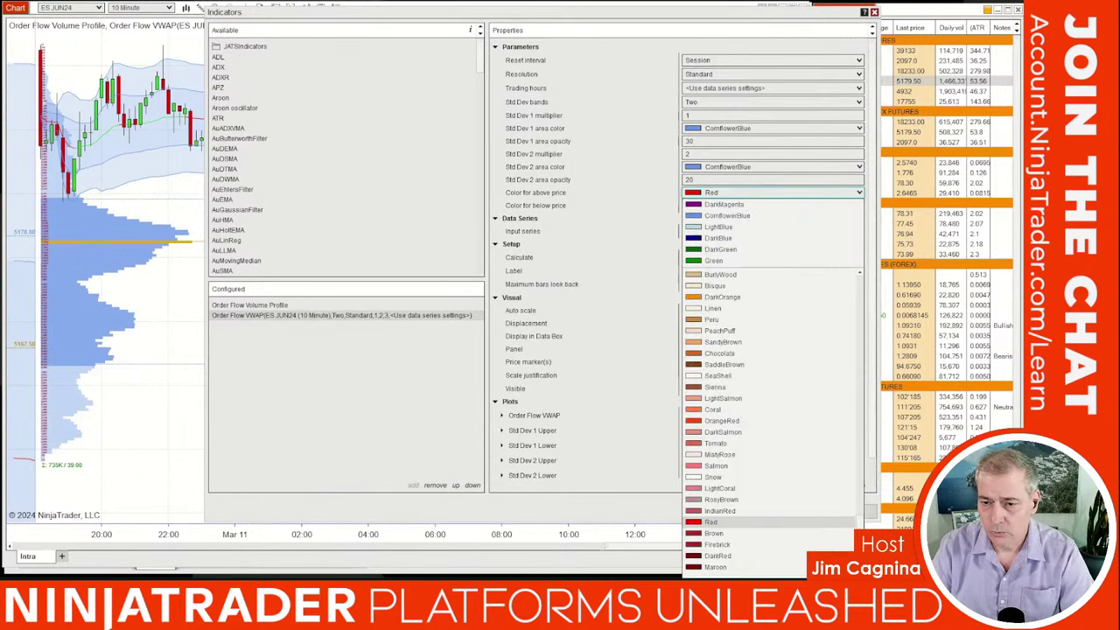
pyautogui.click(725, 203)
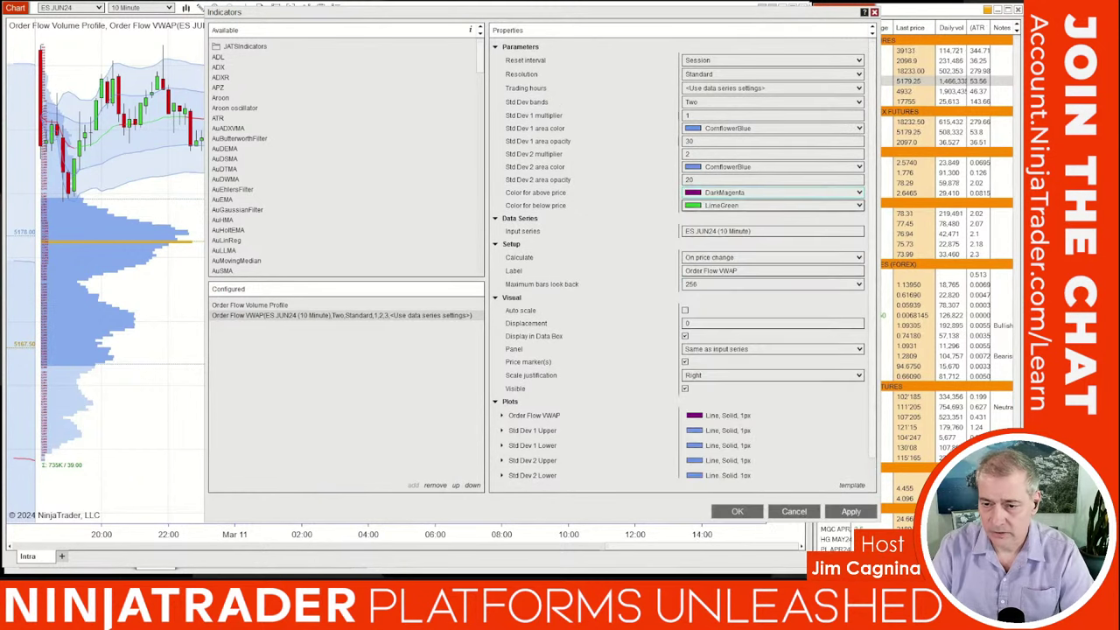
pyautogui.click(769, 205)
pyautogui.click(724, 216)
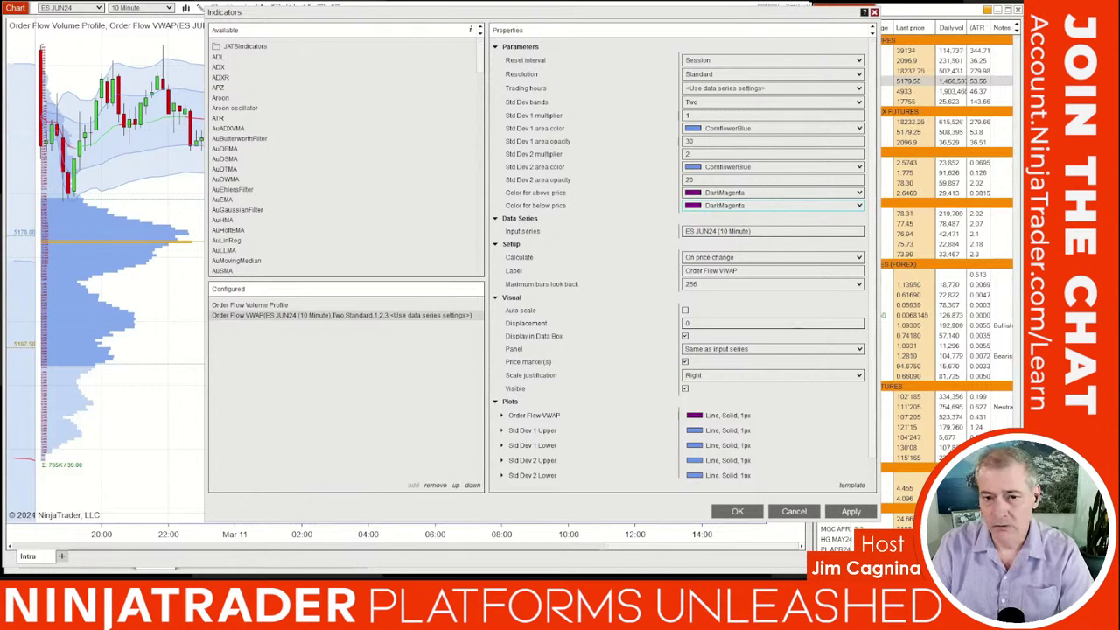
# - Set the Order Flow VWAP's Std Dev 1 area color to Transparent and apply the settings to the chart
pyautogui.scroll(-1, 682, 262)
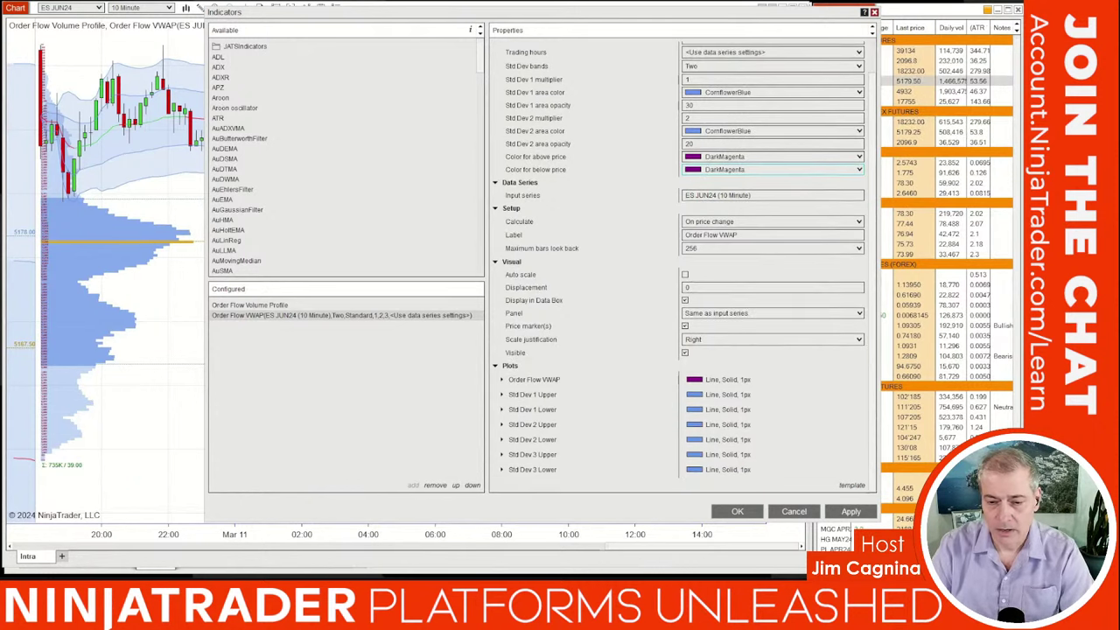
pyautogui.scroll(2, 688, 267)
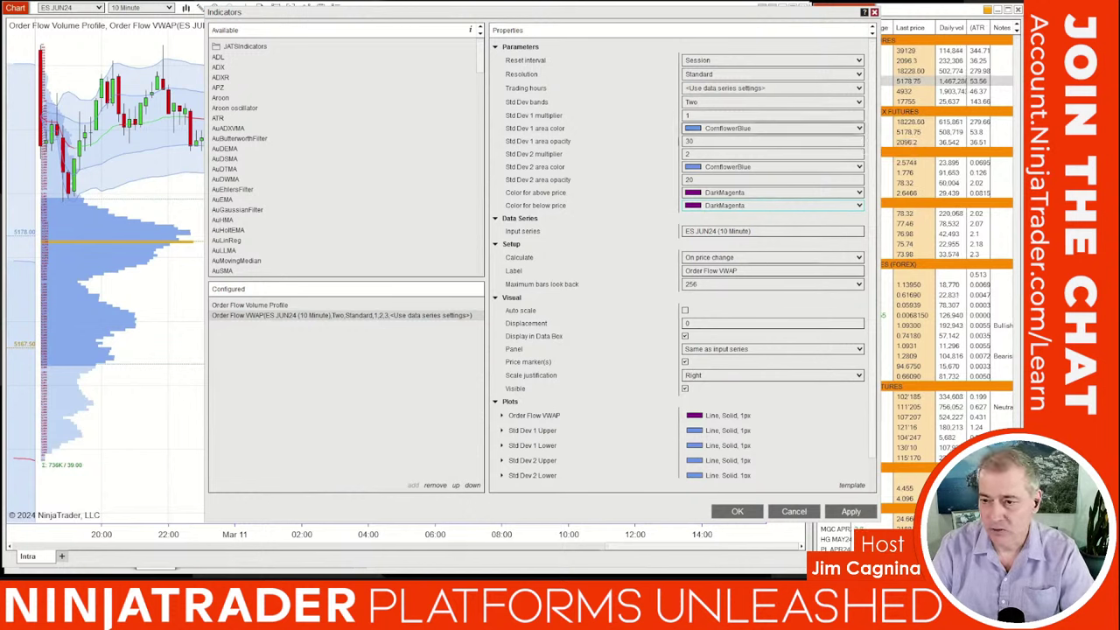
pyautogui.click(770, 128)
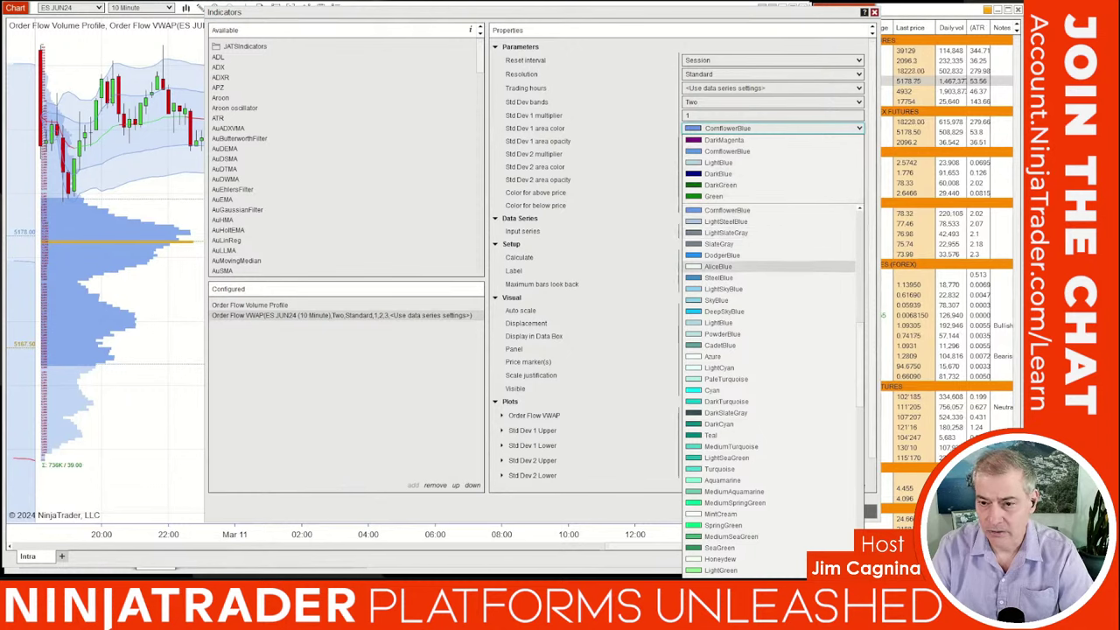
pyautogui.scroll(3, 769, 394)
pyautogui.scroll(10, 770, 218)
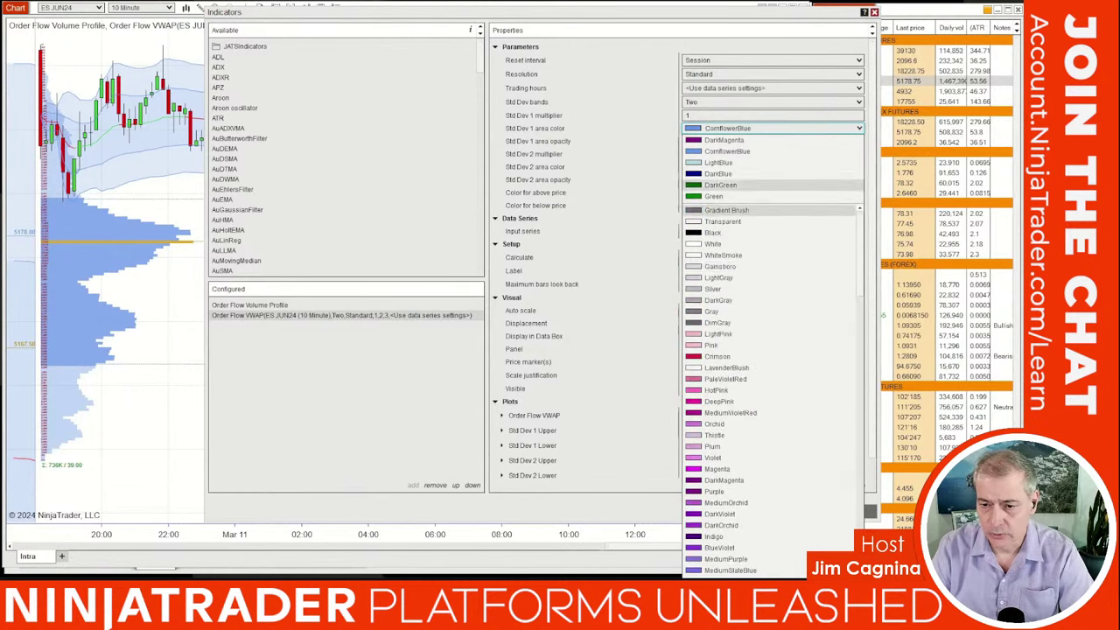
pyautogui.click(726, 221)
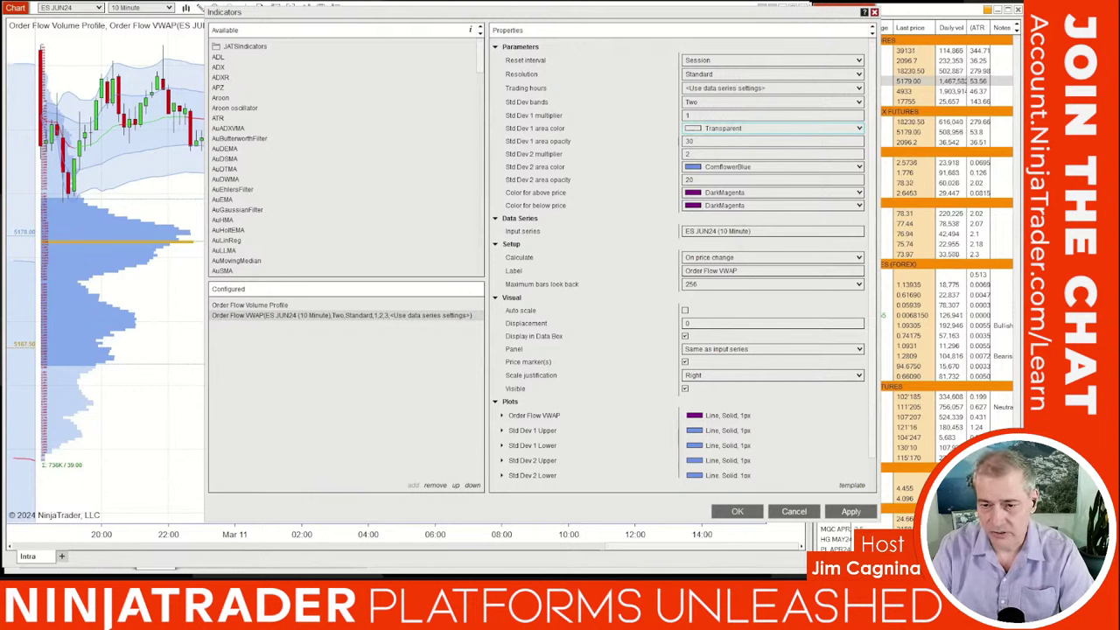
pyautogui.scroll(-2, 682, 263)
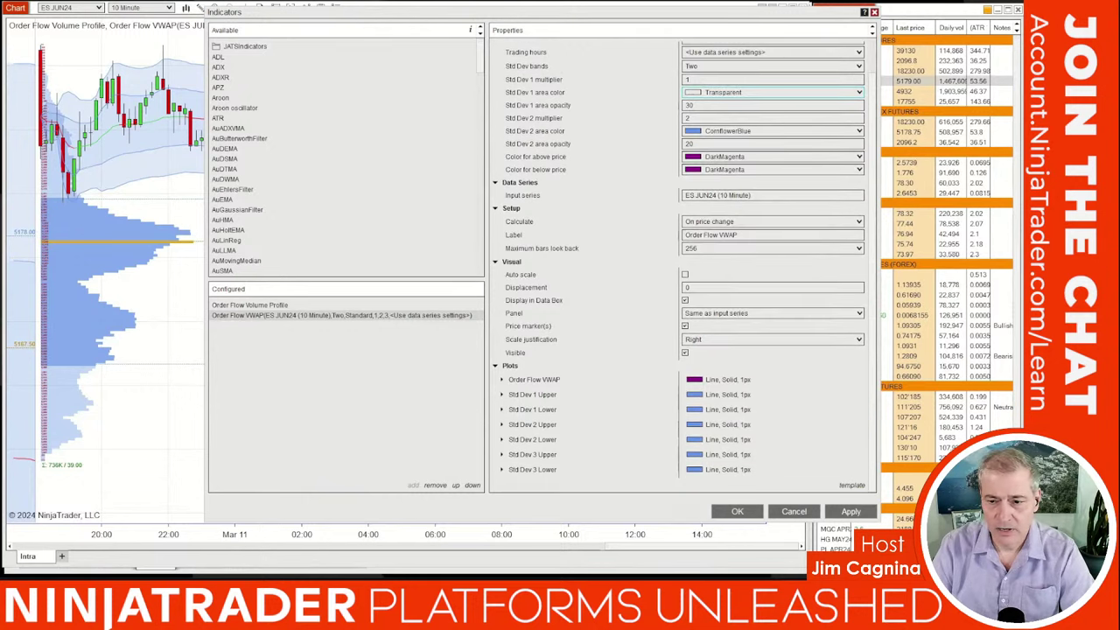
pyautogui.click(850, 511)
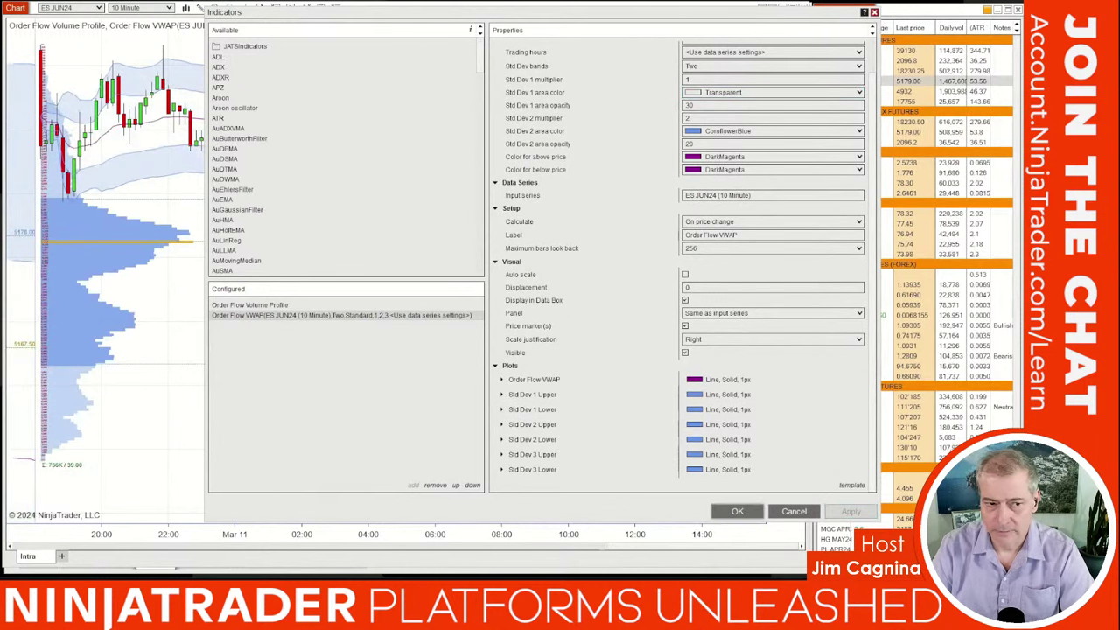
pyautogui.click(736, 511)
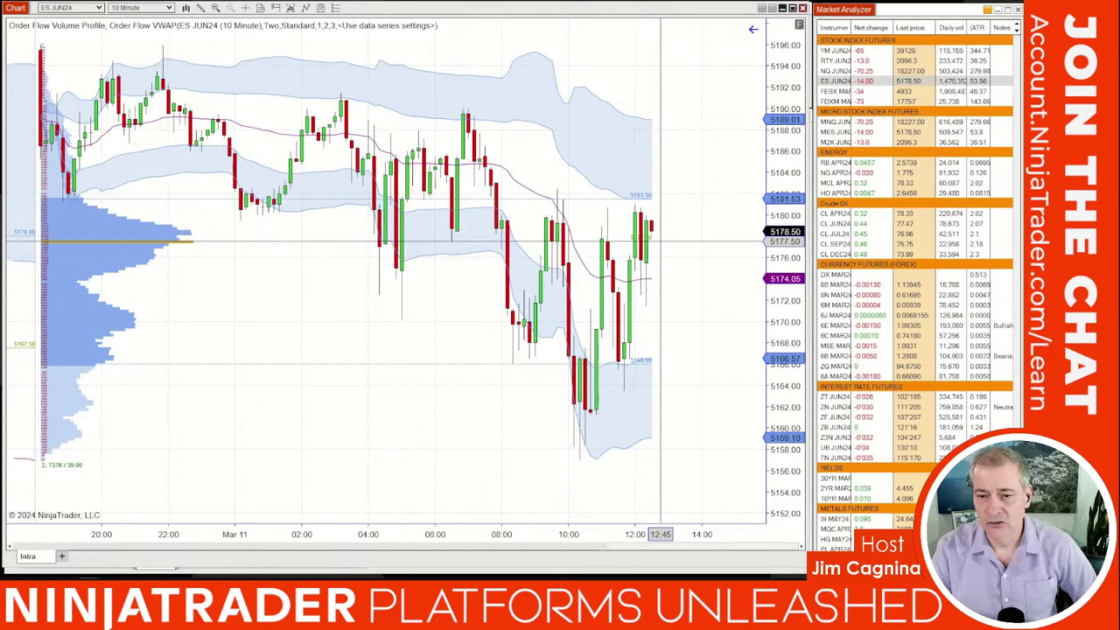
# - Try the hidden mode of Chart Trader and check which commands the chart offers with it
pyautogui.rightClick(668, 207)
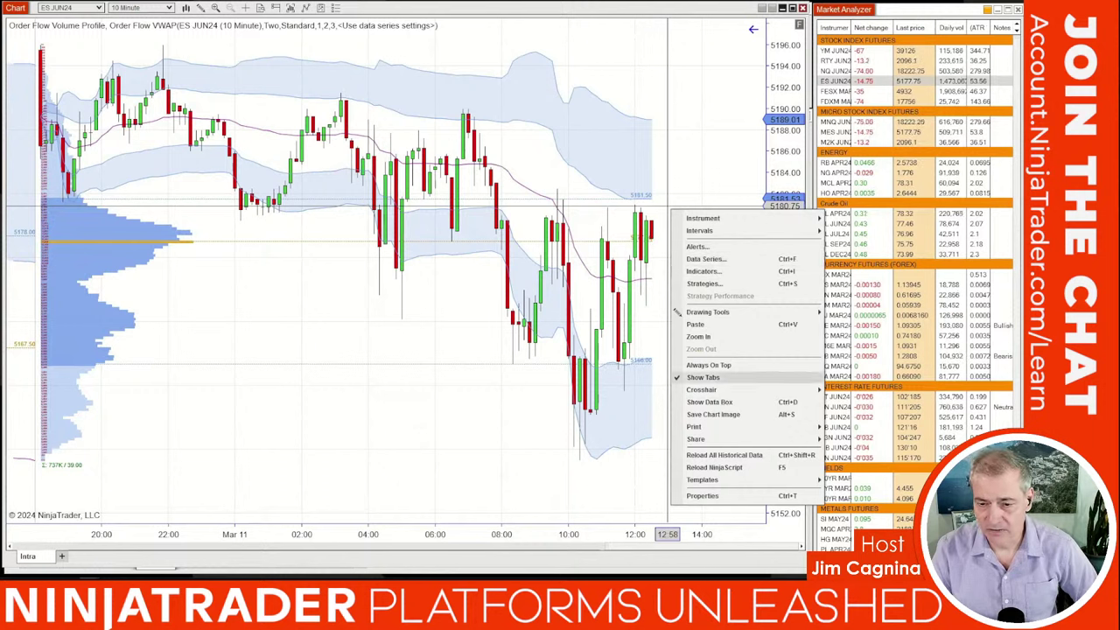
pyautogui.press('Escape')
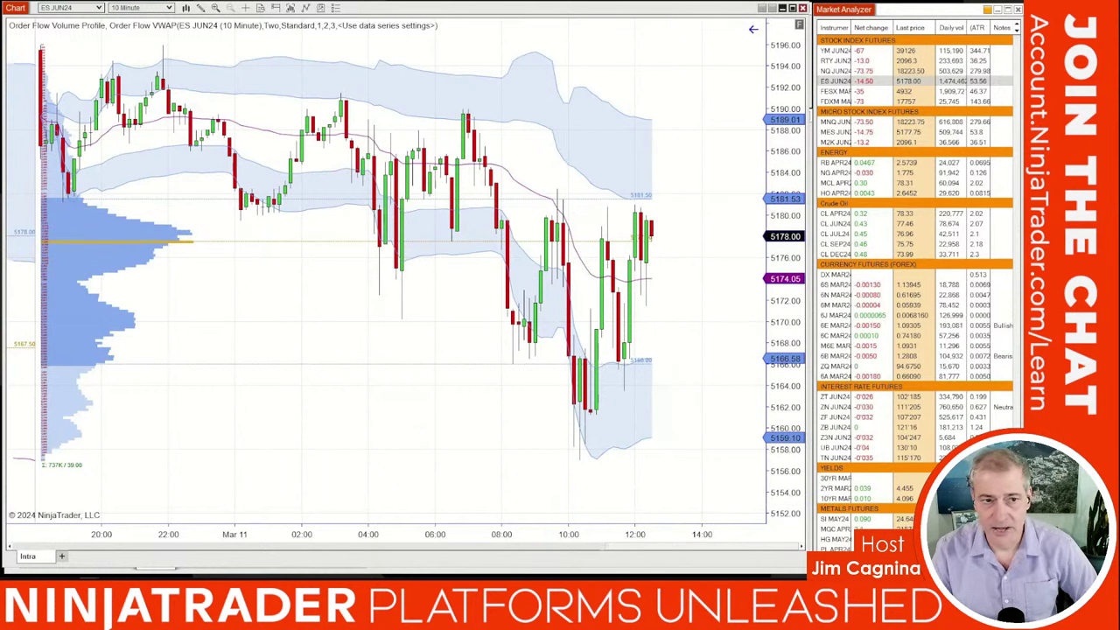
pyautogui.click(275, 8)
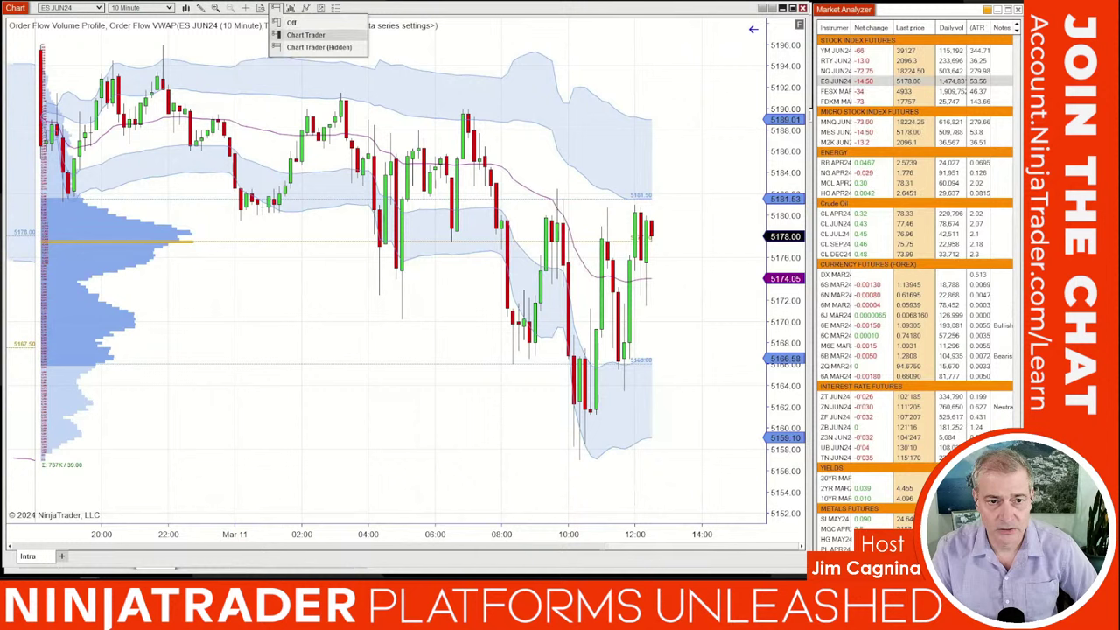
pyautogui.click(319, 47)
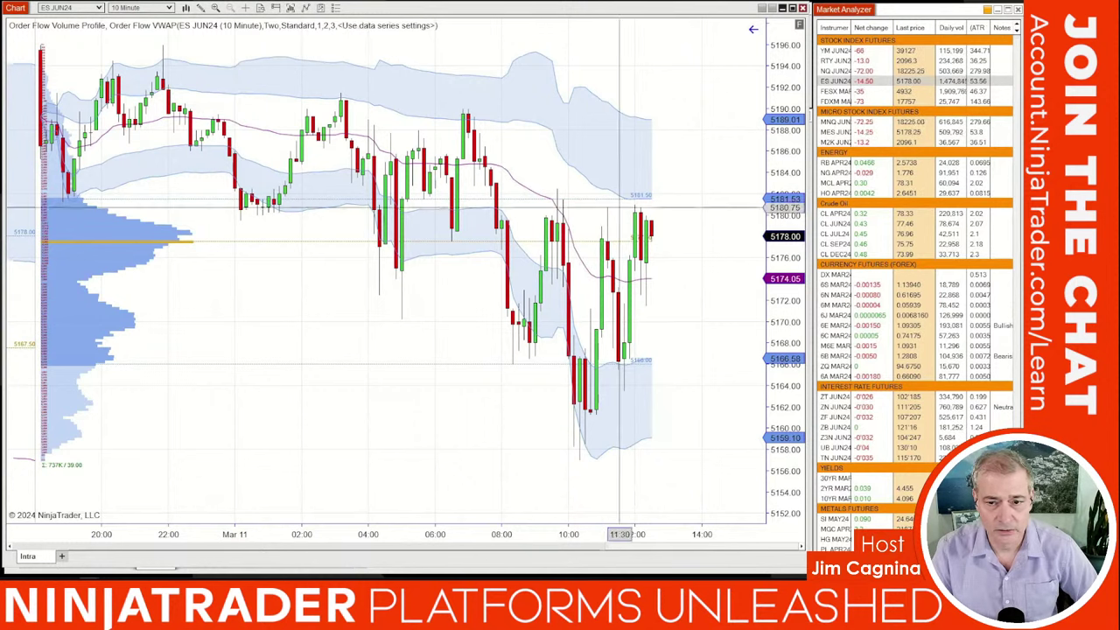
pyautogui.rightClick(701, 213)
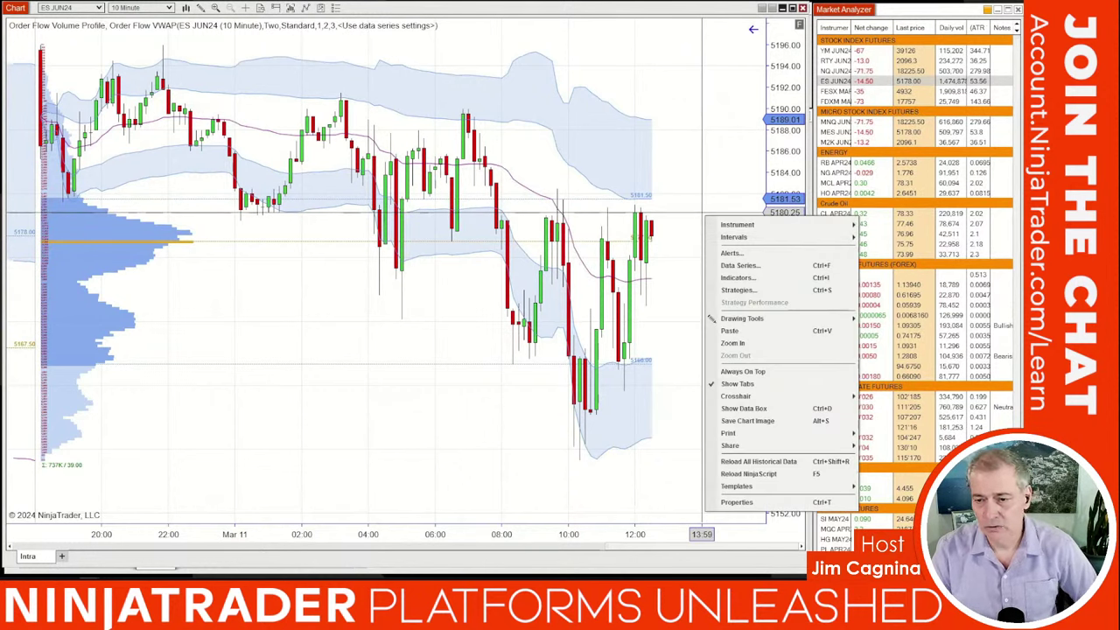
pyautogui.press('Escape')
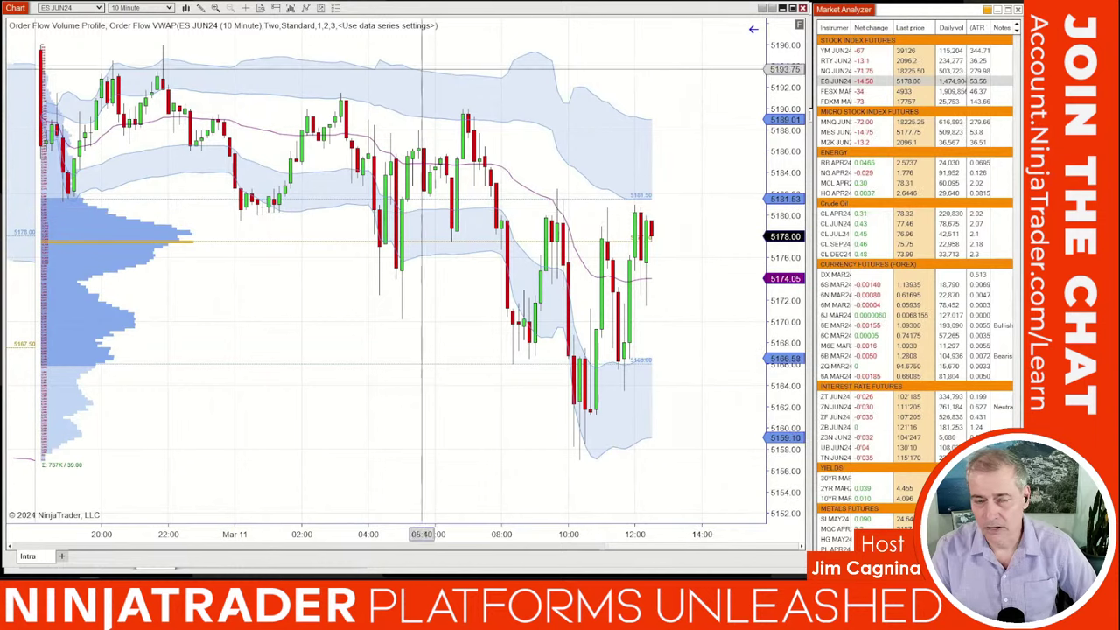
# - Show Chart Trader beside the chart and select the simulation account in it
pyautogui.click(276, 8)
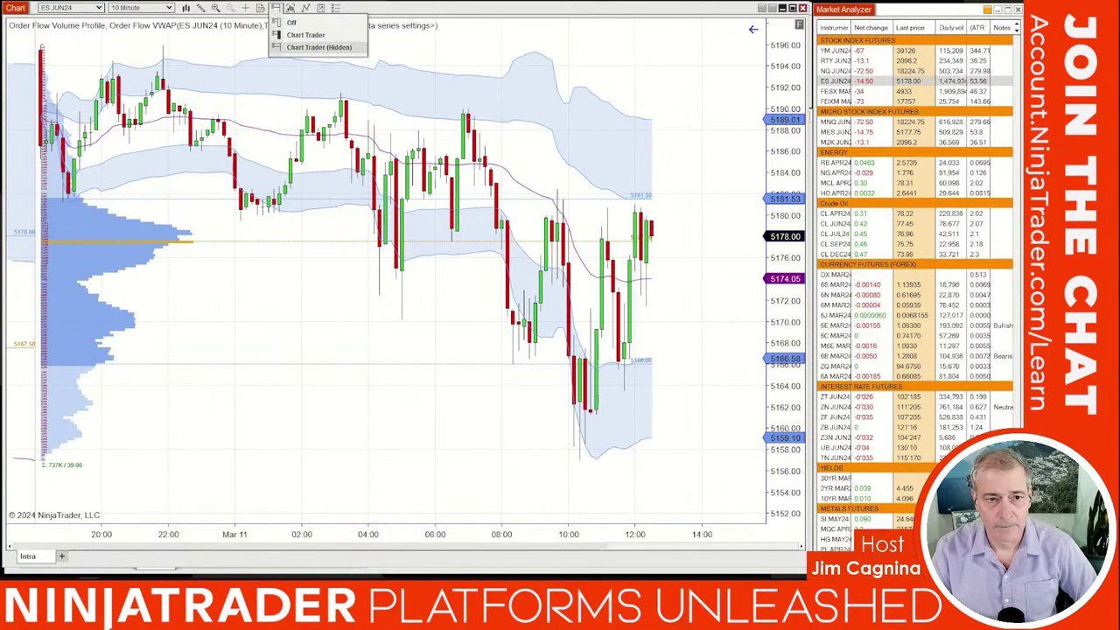
pyautogui.click(306, 34)
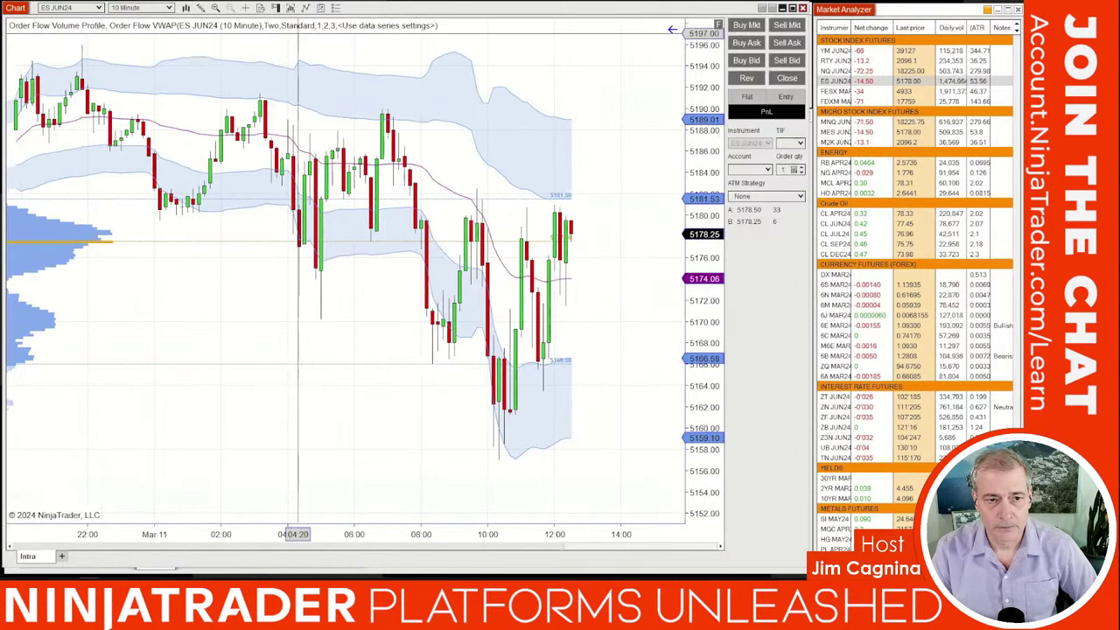
pyautogui.rightClick(611, 202)
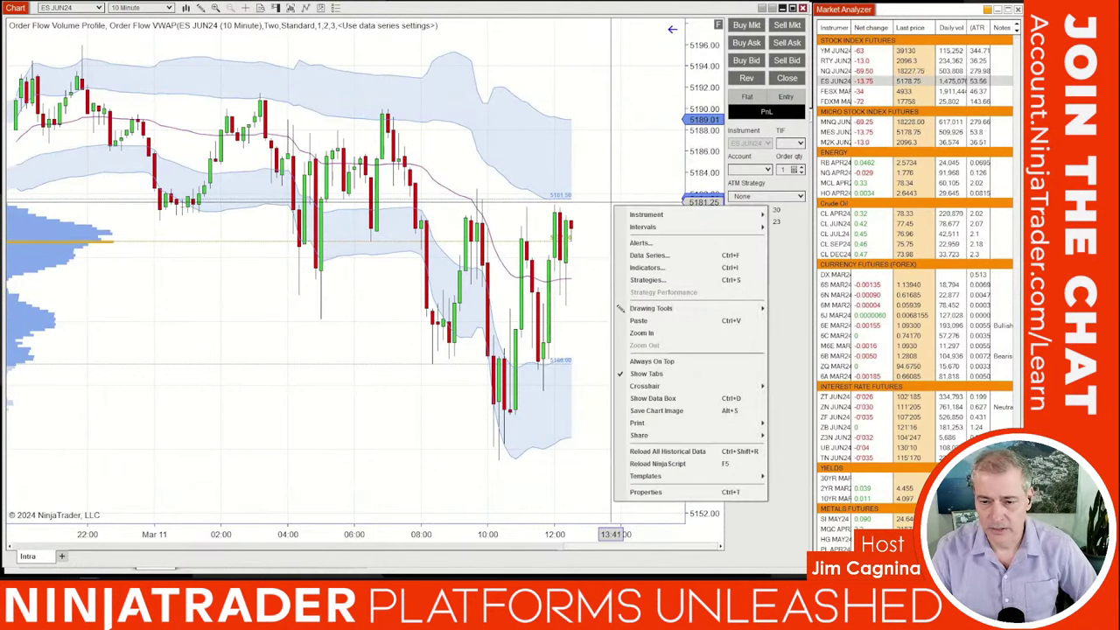
pyautogui.press('Escape')
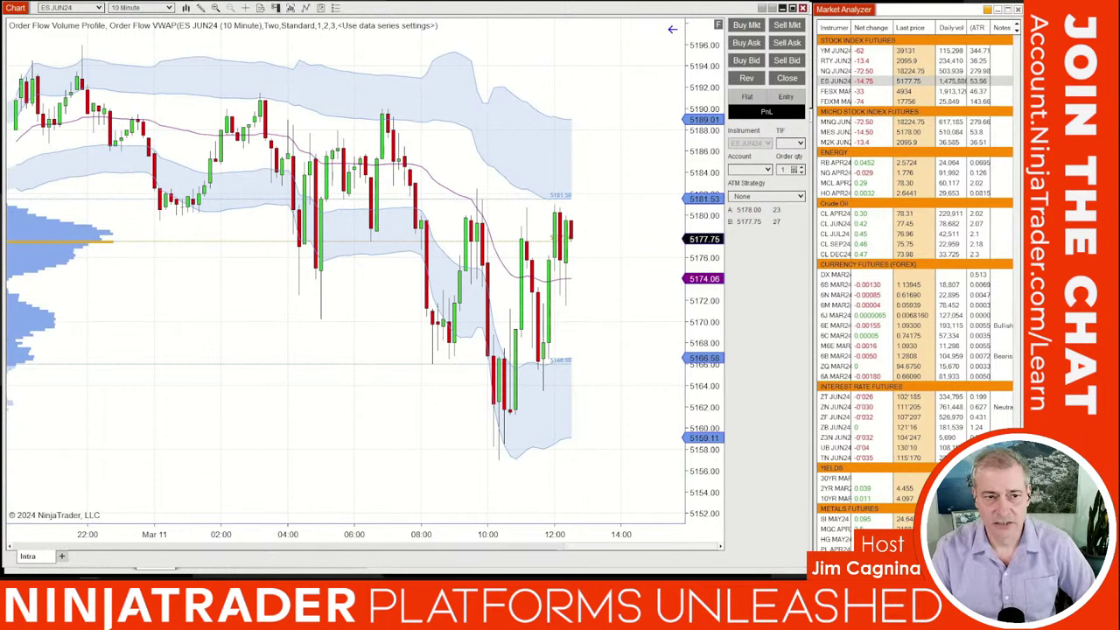
pyautogui.click(276, 8)
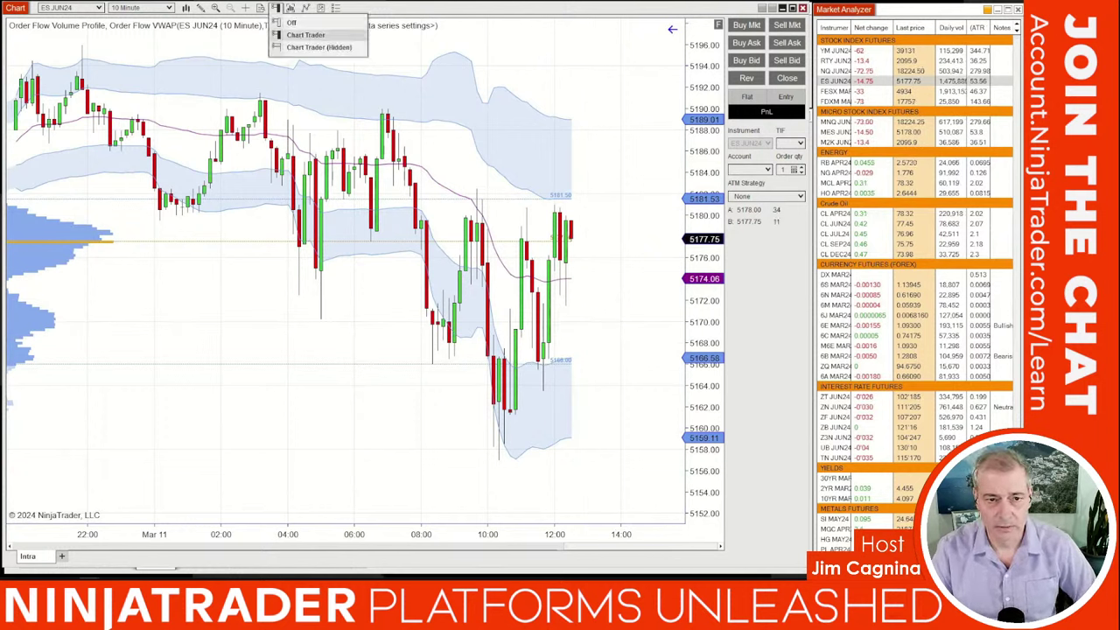
pyautogui.click(305, 35)
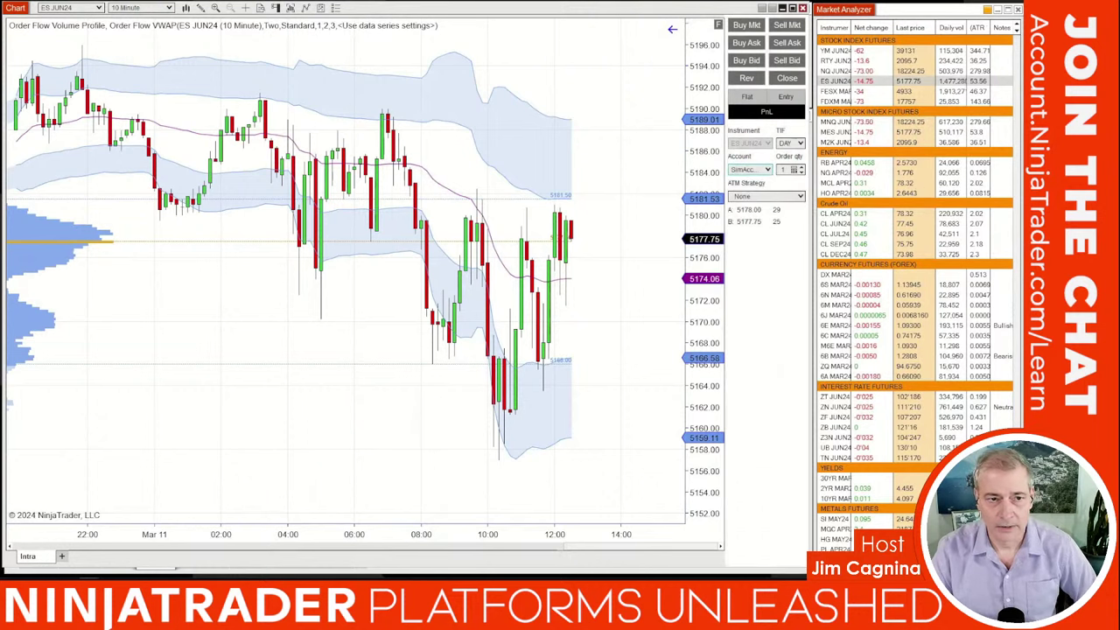
# - Switch Chart Trader to its hidden mode so the chart uses the full window width
pyautogui.click(276, 7)
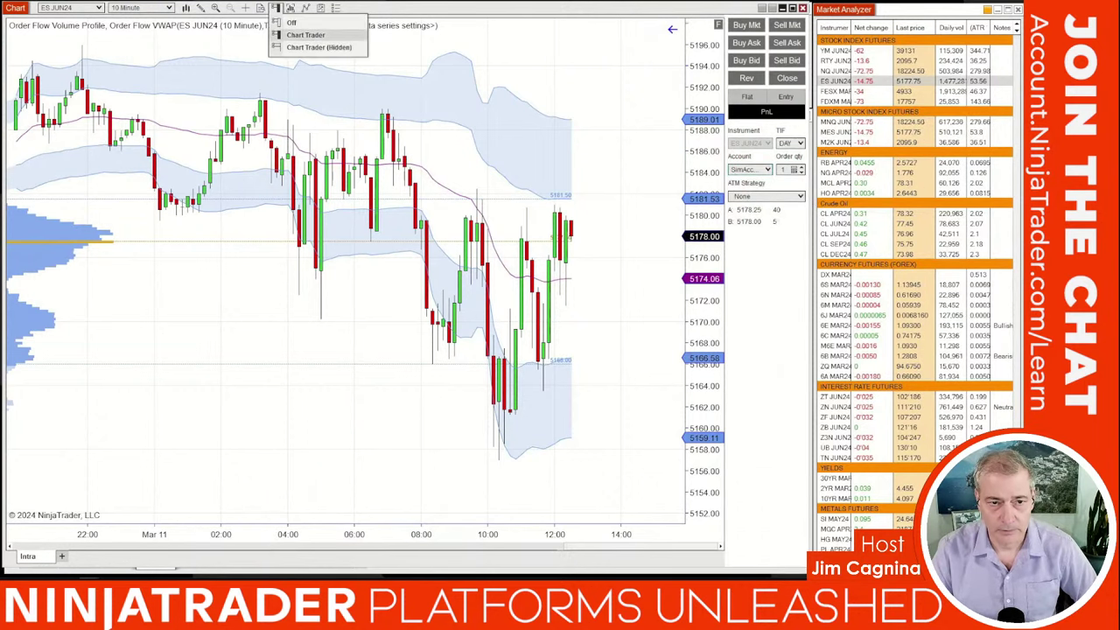
pyautogui.click(292, 22)
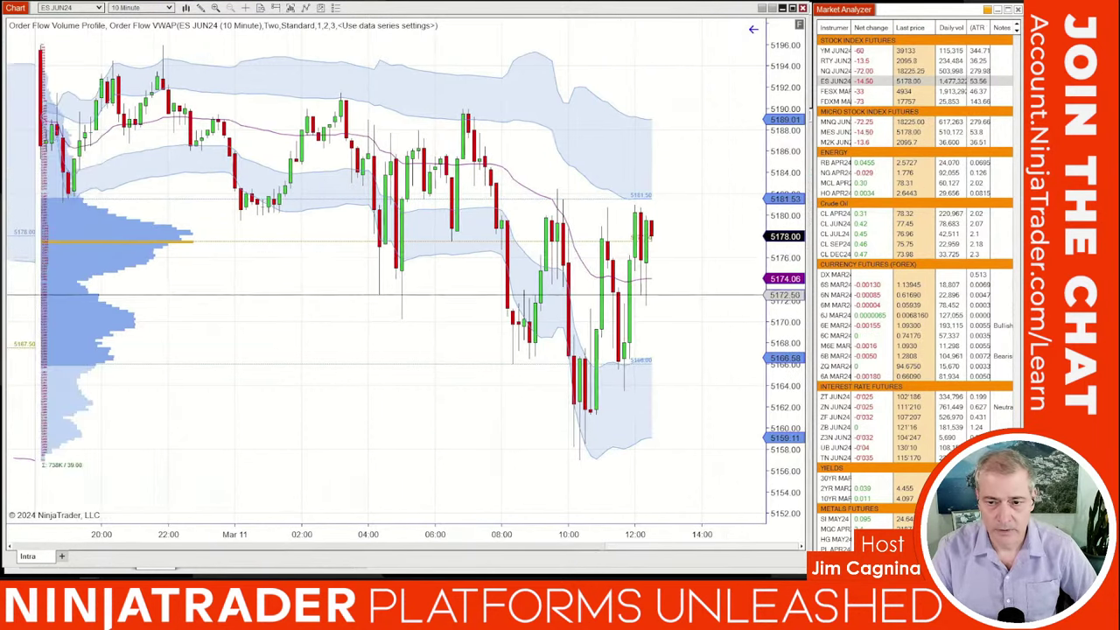
# - Place a 1-contract sell limit order at 5180.50 and a 1-contract buy limit order at 5168.00 directly on the chart
pyautogui.rightClick(687, 210)
pyautogui.click(726, 316)
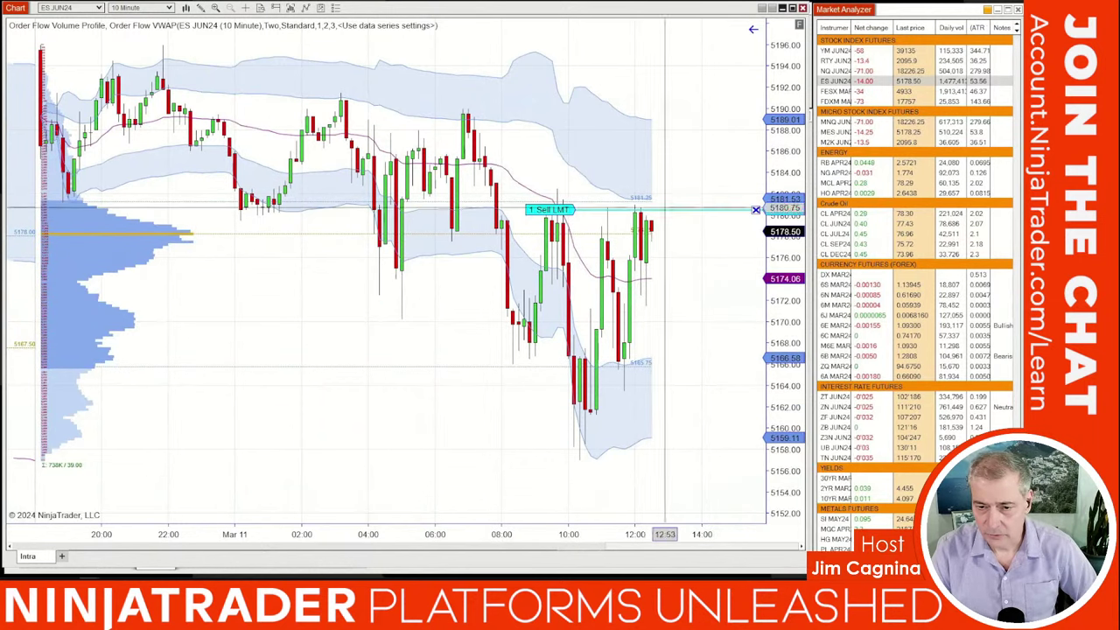
pyautogui.rightClick(683, 342)
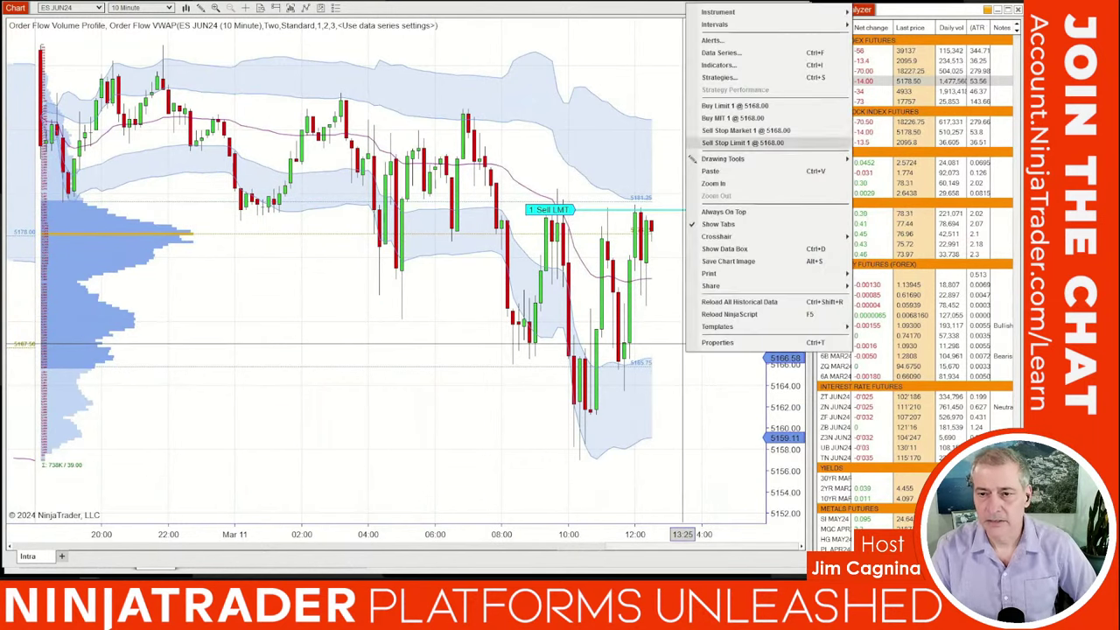
pyautogui.click(735, 105)
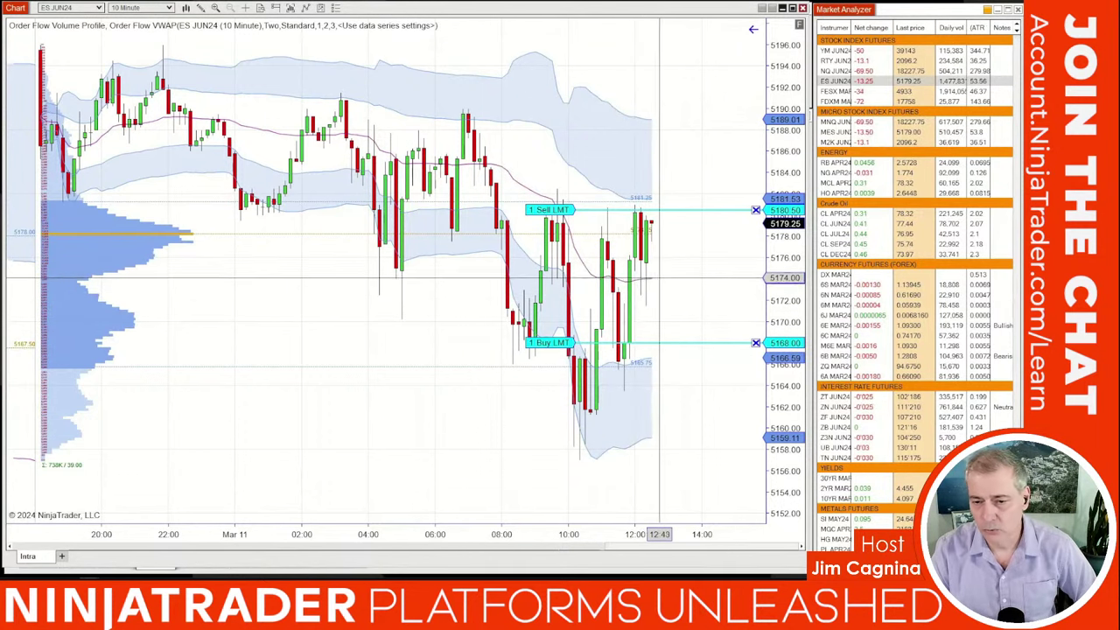
# - Move the buy limit order up to 5174.25 at the VWAP line, and cancel both working limit orders
pyautogui.moveTo(559, 332); pyautogui.dragTo(559, 278)
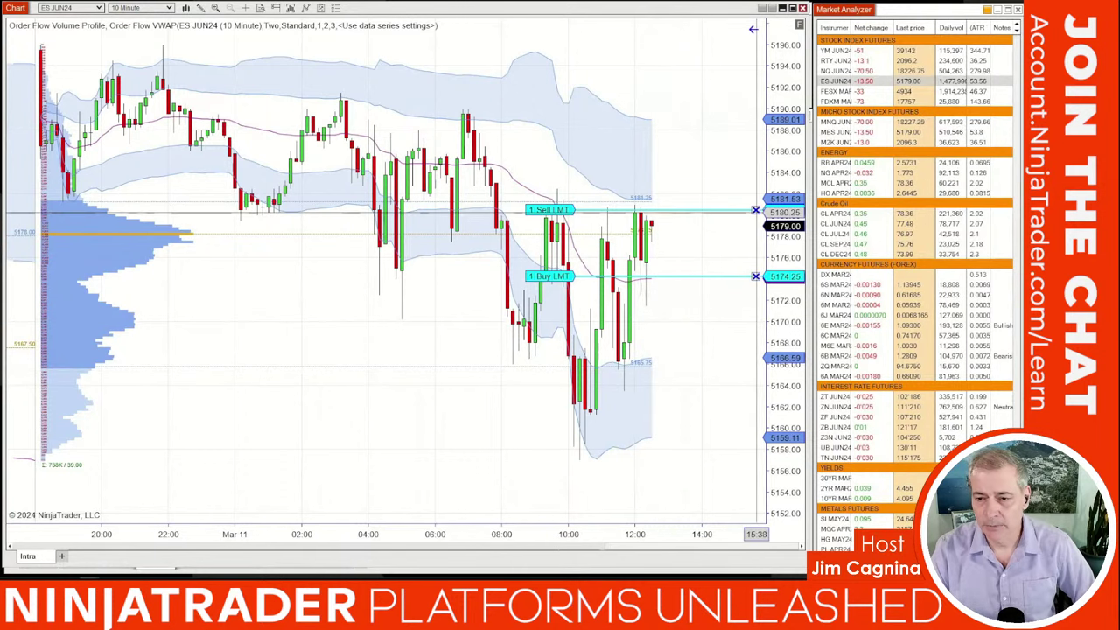
pyautogui.click(755, 209)
pyautogui.click(755, 276)
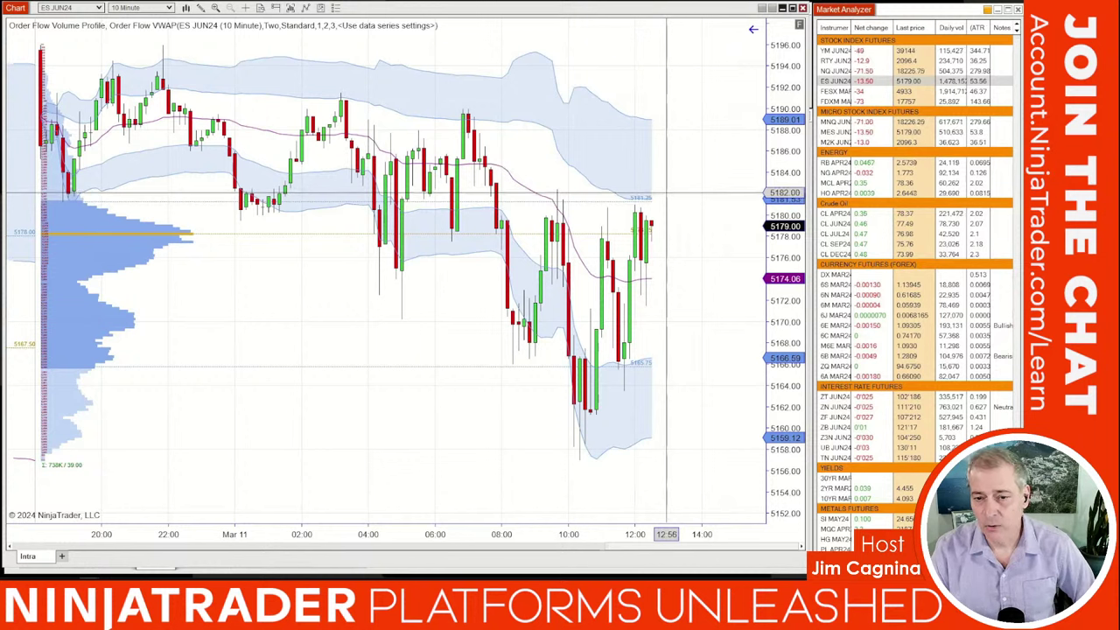
# - Place a 1-contract buy stop market order at 5182.00 on the chart and cancel it
pyautogui.rightClick(666, 193)
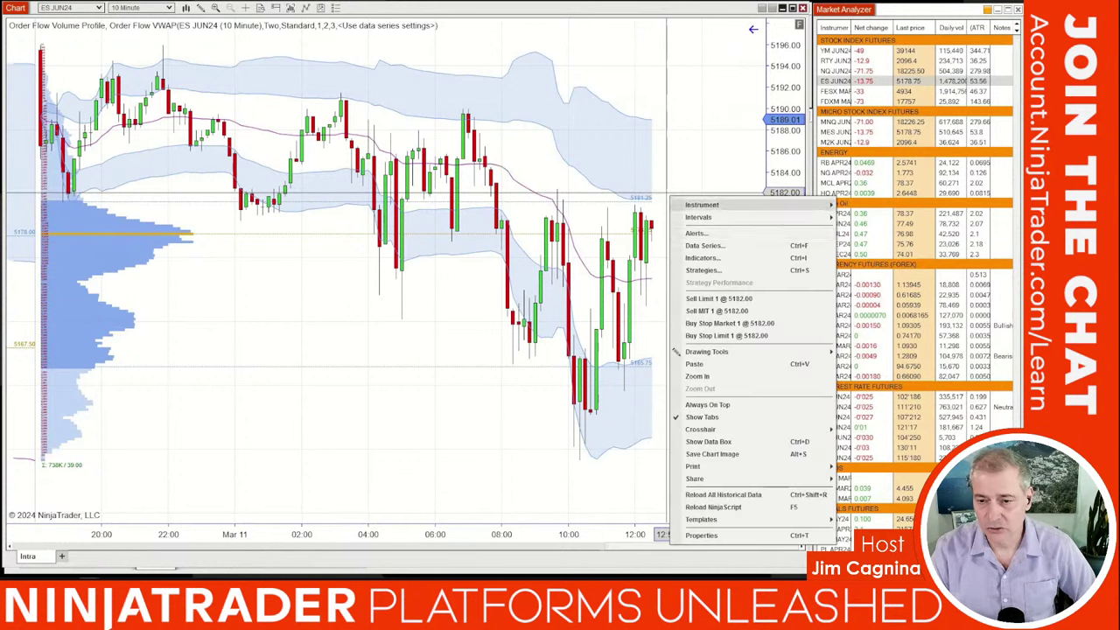
pyautogui.click(685, 320)
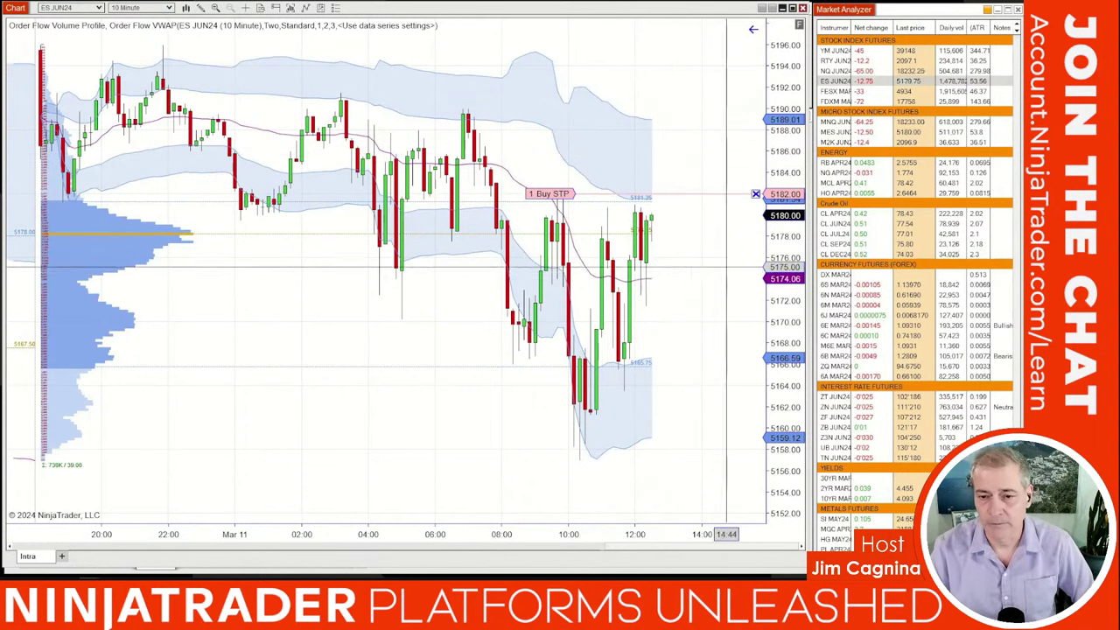
pyautogui.click(755, 194)
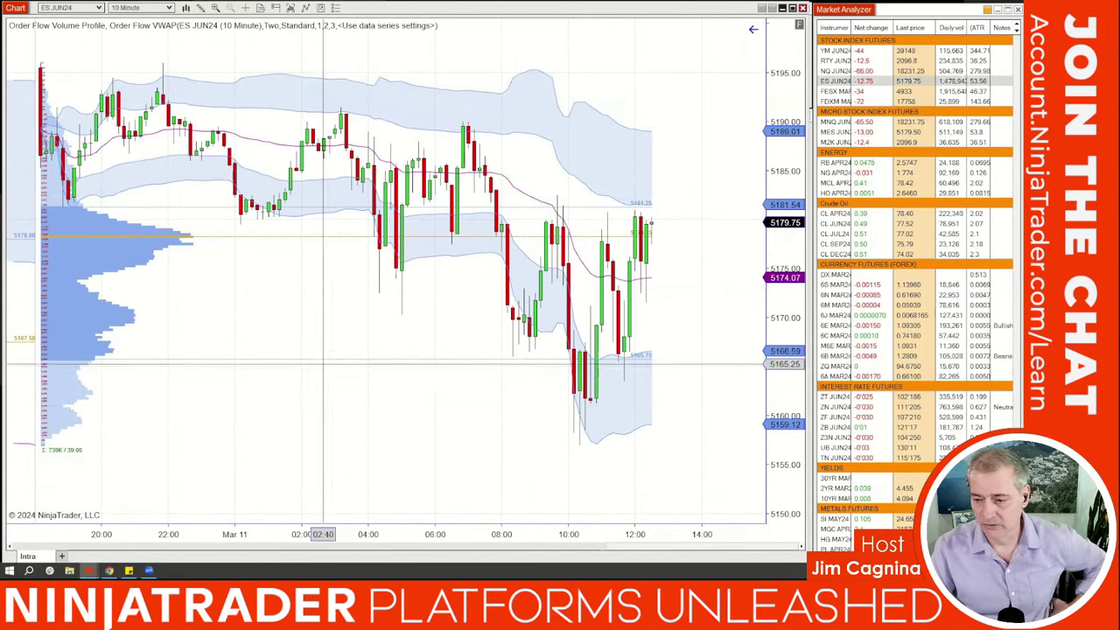
# - Add the Order Flow Cumulative Delta indicator to the chart's configured indicators
pyautogui.rightClick(273, 277)
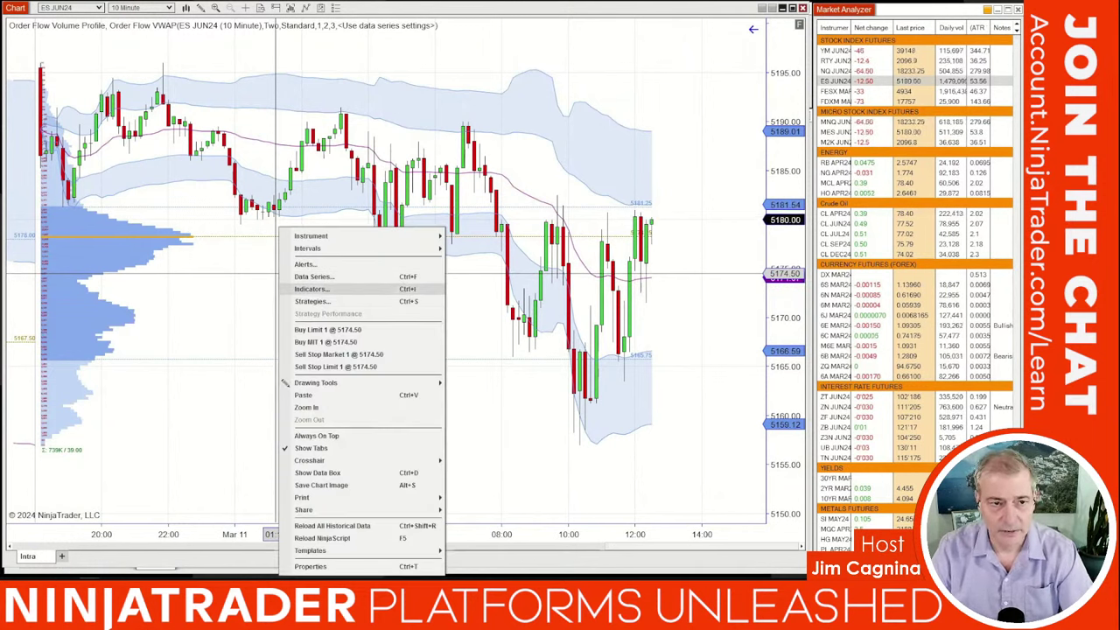
pyautogui.press('Escape')
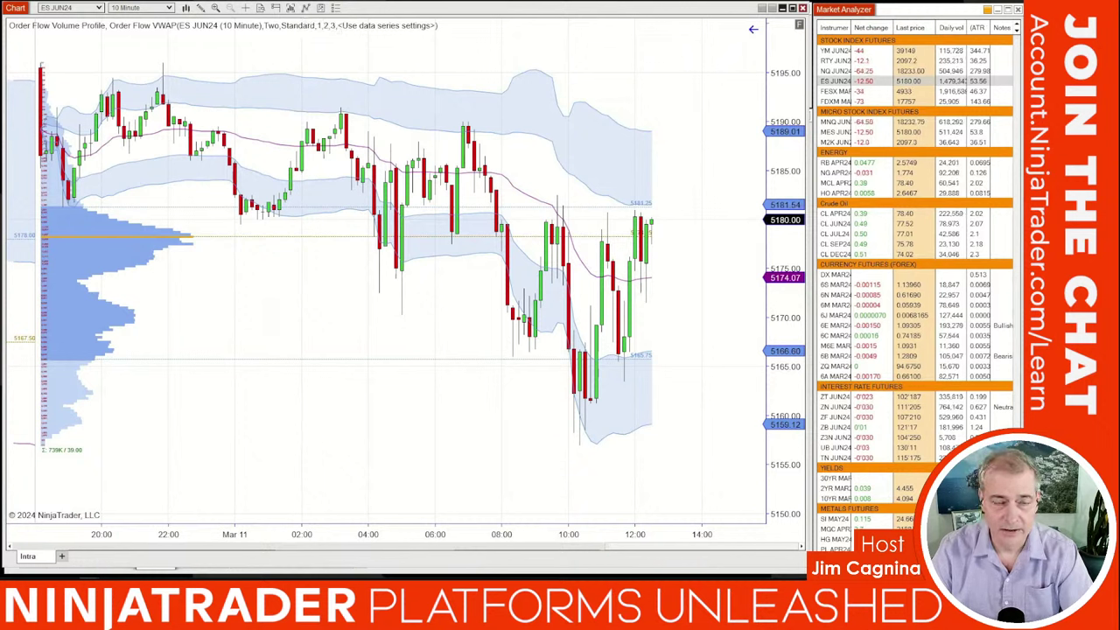
pyautogui.hotkey('ctrl', 'i')
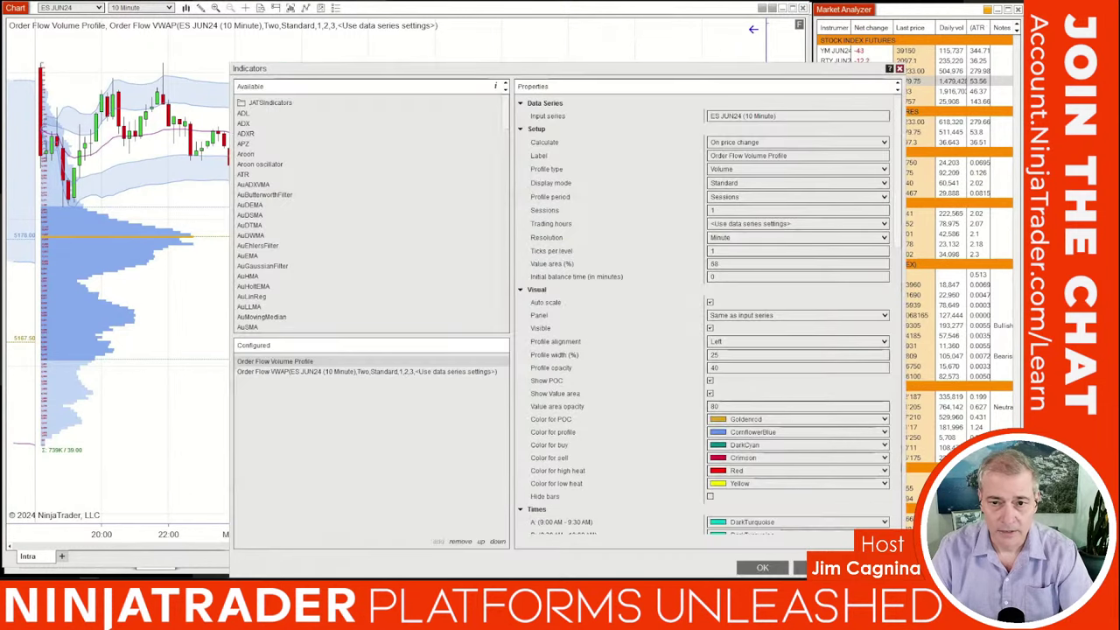
pyautogui.moveTo(350, 68); pyautogui.dragTo(260, 22)
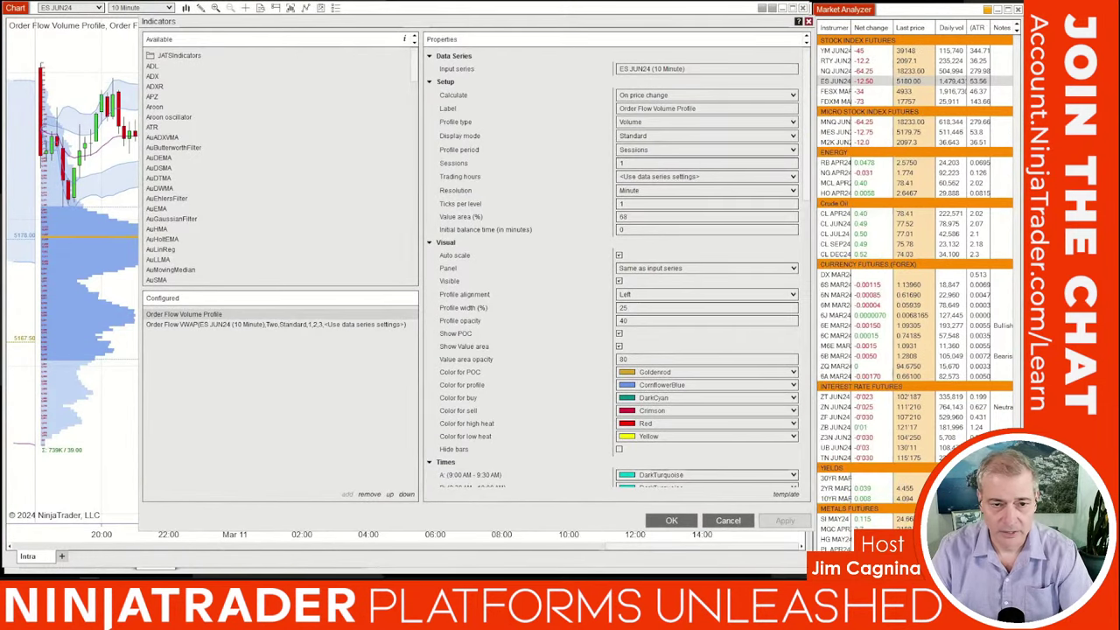
pyautogui.scroll(-5, 280, 166)
pyautogui.scroll(-7, 279, 166)
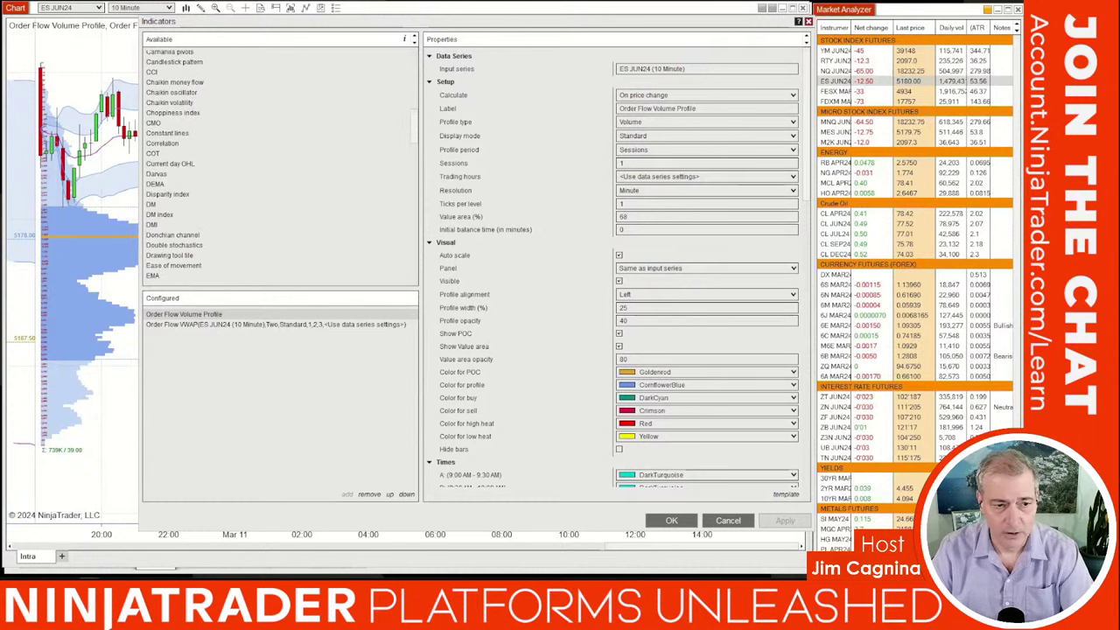
pyautogui.scroll(-7, 280, 166)
pyautogui.scroll(-8, 189, 166)
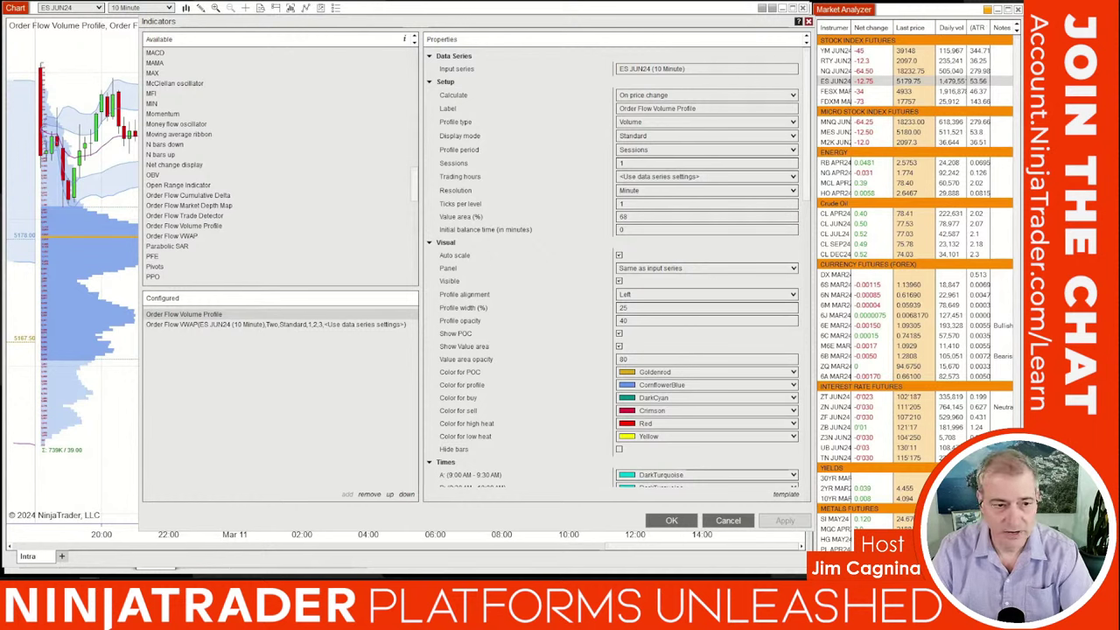
pyautogui.doubleClick(188, 195)
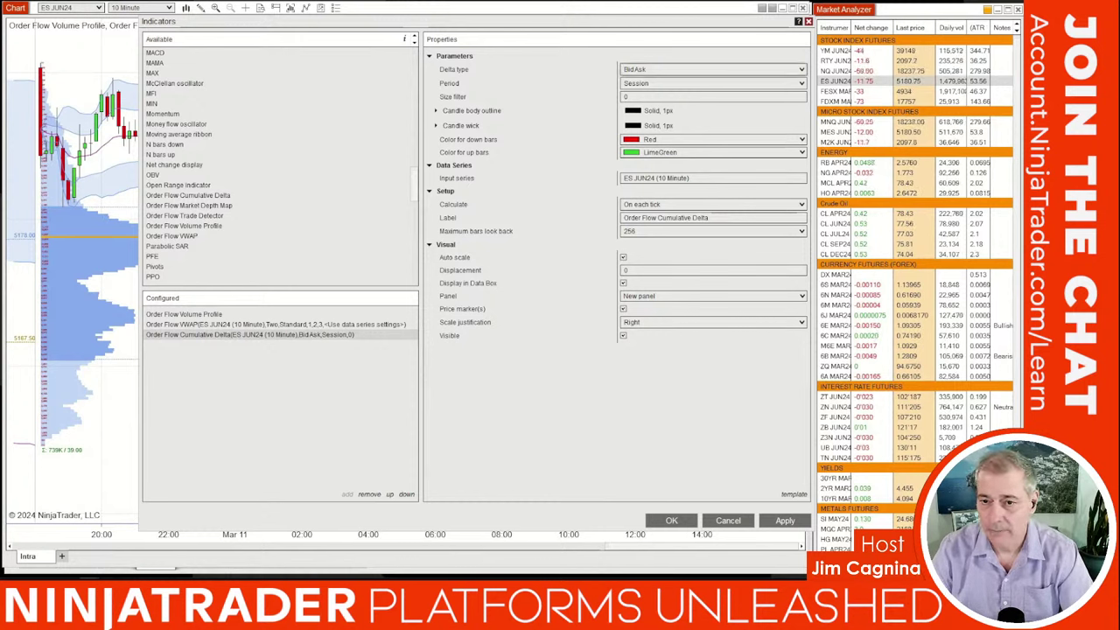
# - Check the Cumulative Delta's type and period options, keep BidAsk and Session, and apply the indicator in a new panel
pyautogui.click(713, 69)
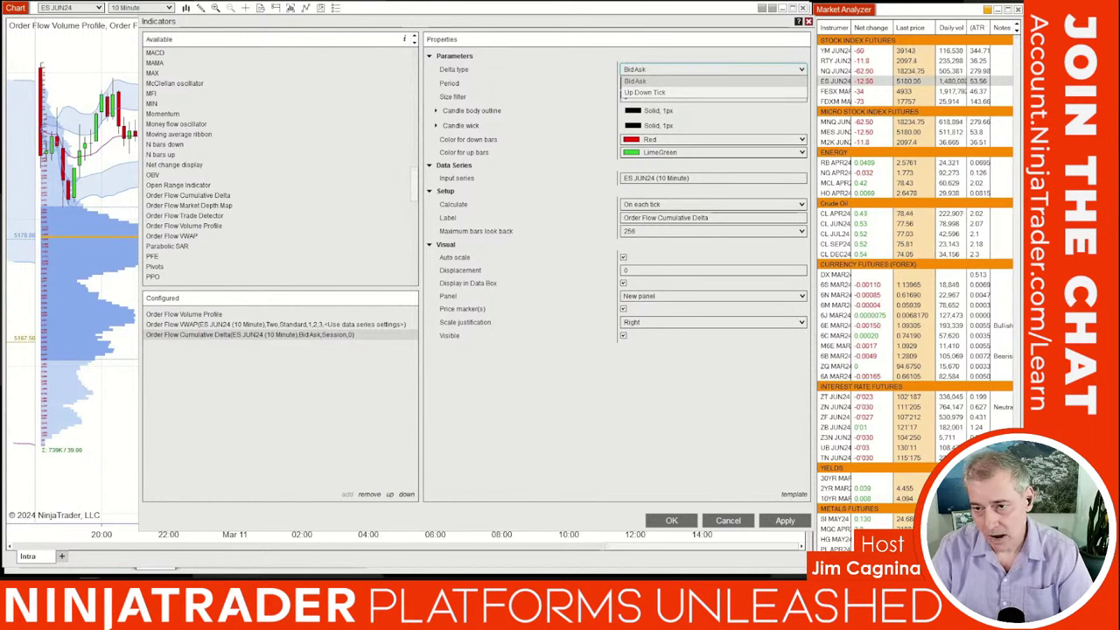
pyautogui.press('Return')
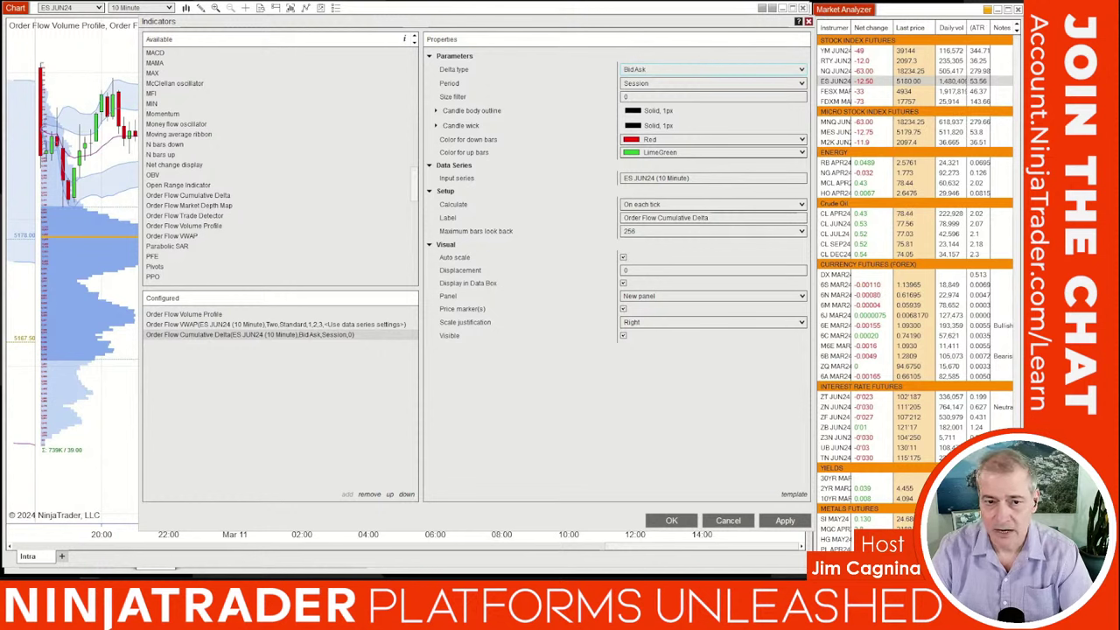
pyautogui.click(713, 83)
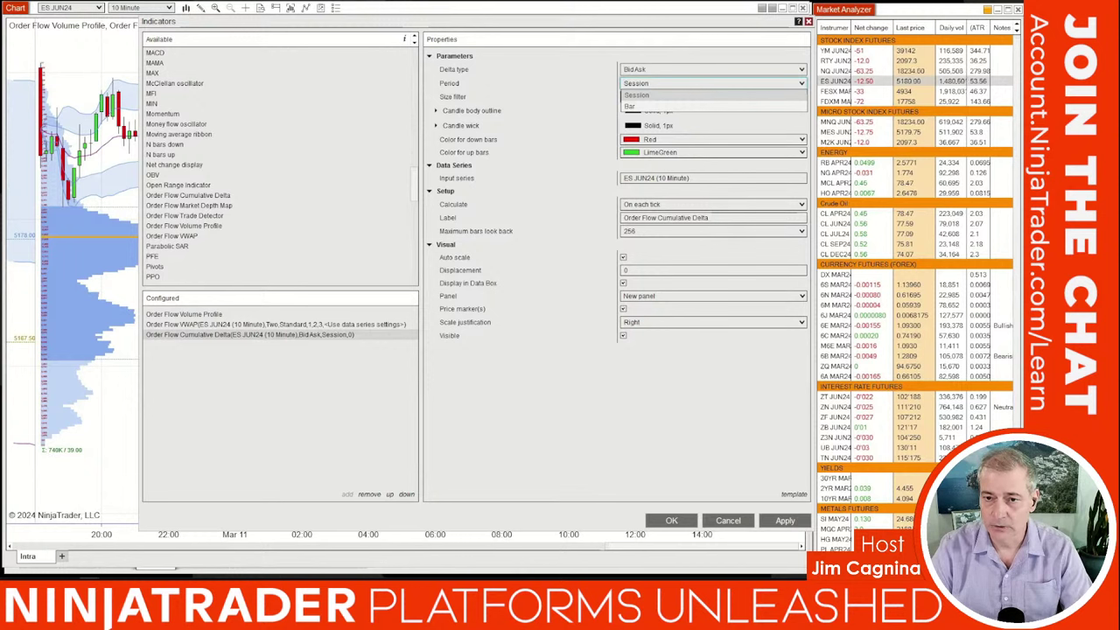
pyautogui.press('Escape')
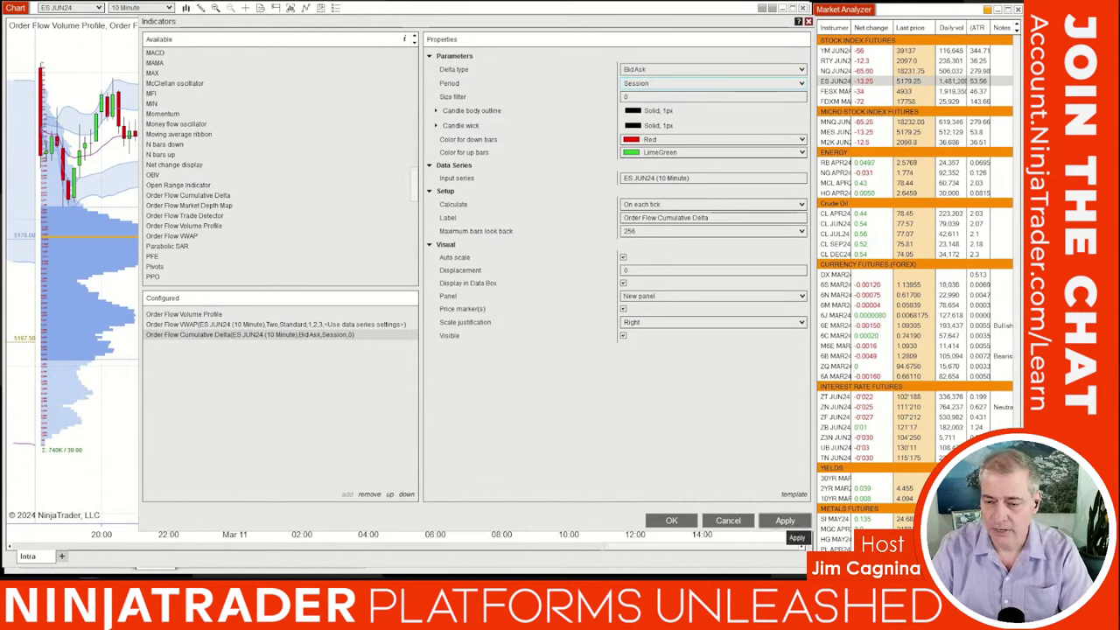
pyautogui.click(784, 521)
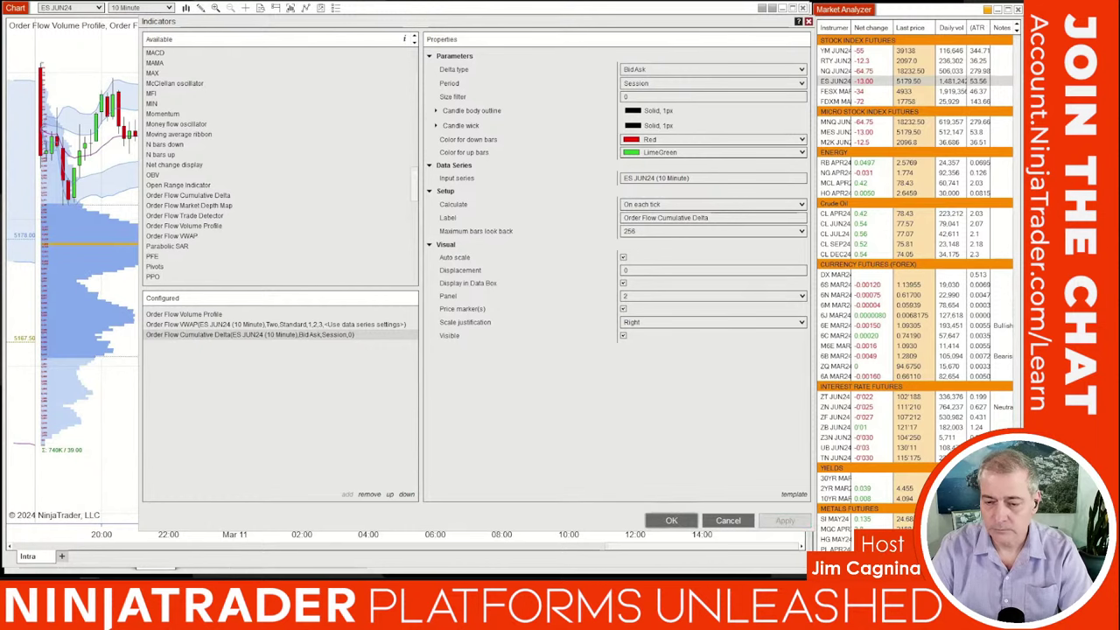
pyautogui.click(671, 520)
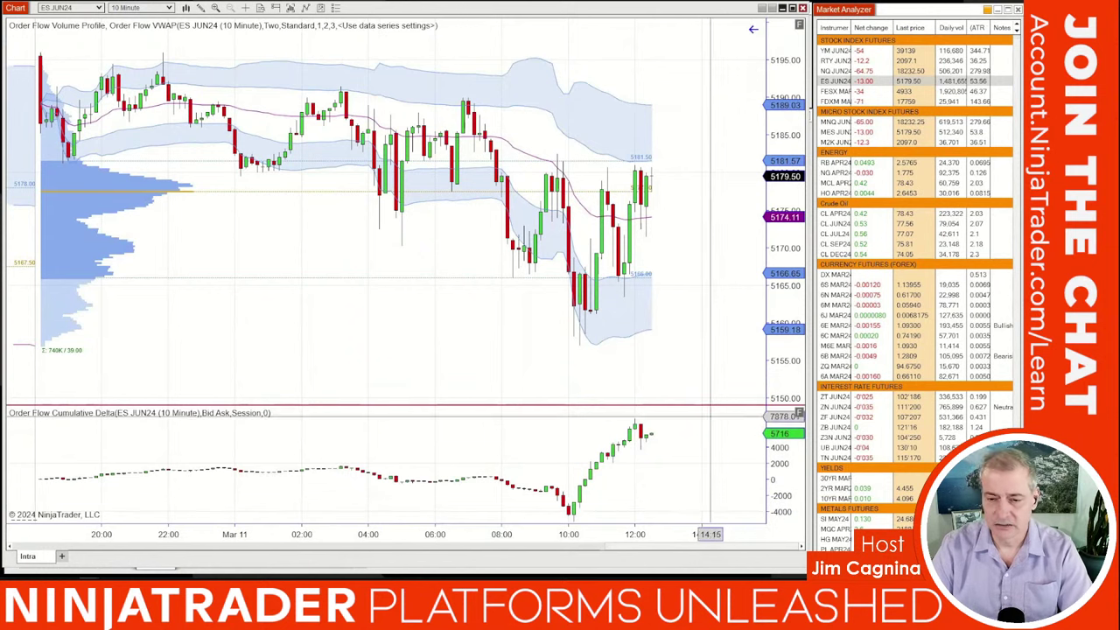
# - Enlarge the Order Flow Cumulative Delta panel to about half of the chart's height
pyautogui.moveTo(665, 405); pyautogui.dragTo(621, 278)
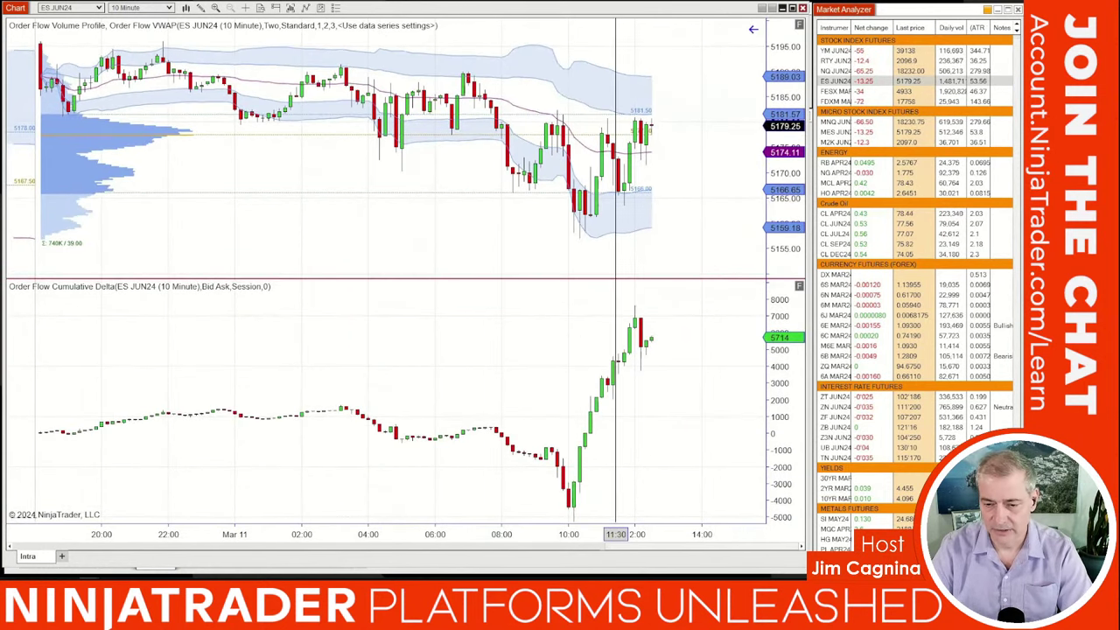
pyautogui.scroll(1, 549, 454)
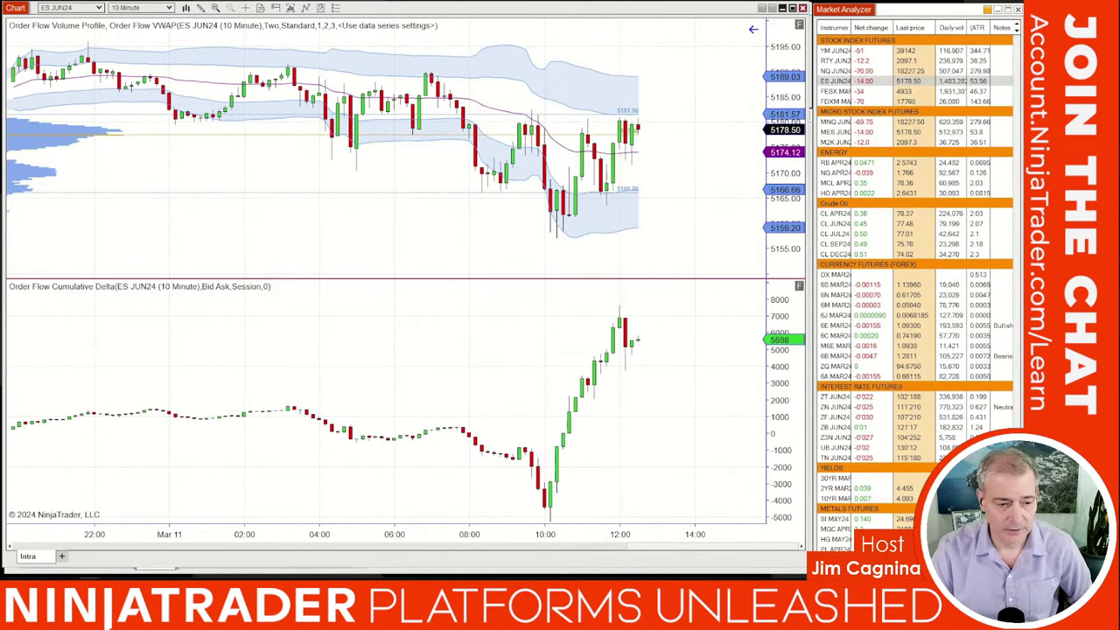
# - Bring up the ES JUN24 SuperDOM and examine its bid and ask ladder and volume column
pyautogui.moveTo(89, 571)
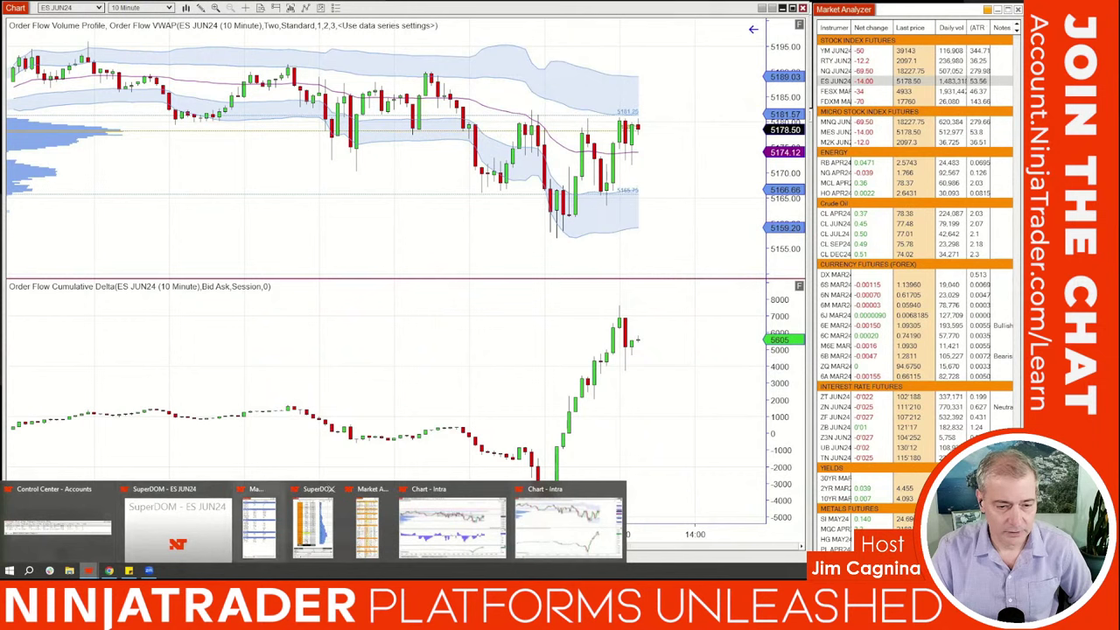
pyautogui.click(312, 525)
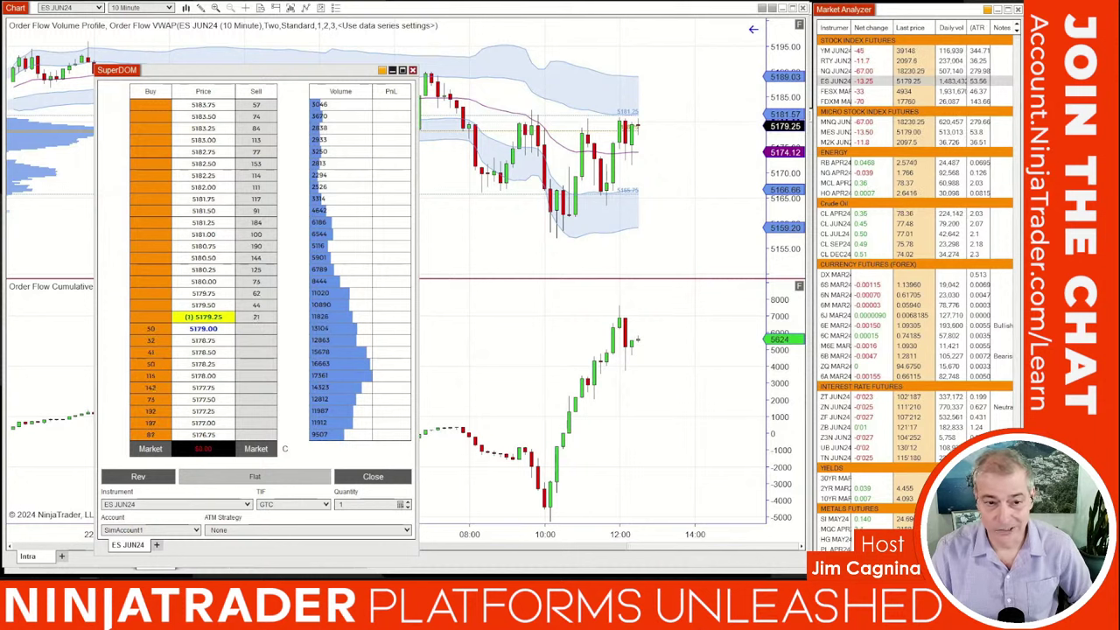
pyautogui.moveTo(262, 70); pyautogui.dragTo(265, 35)
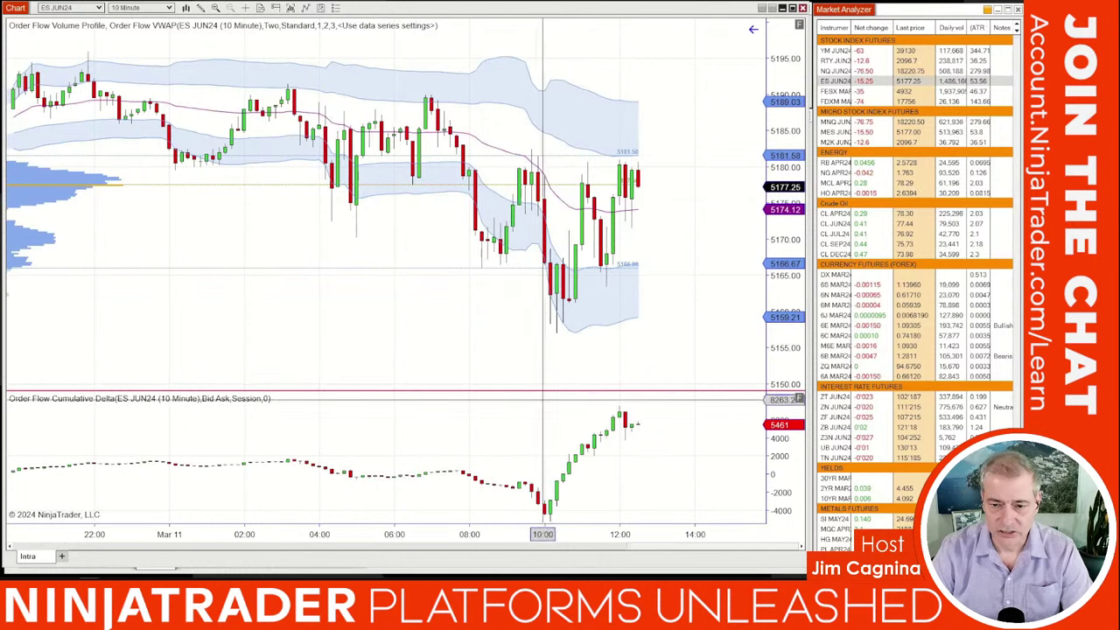
# - Enlarge the Cumulative Delta panel and draw a line in it along the decline from the 09:20 bar to the low near 10:00
pyautogui.moveTo(551, 390); pyautogui.dragTo(551, 344)
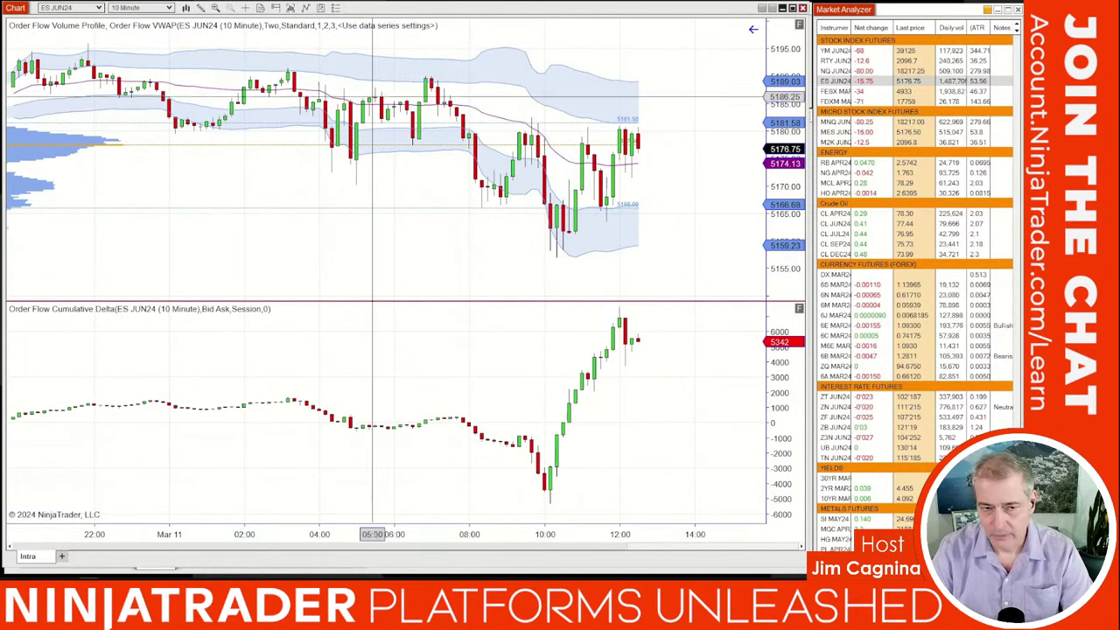
pyautogui.click(200, 7)
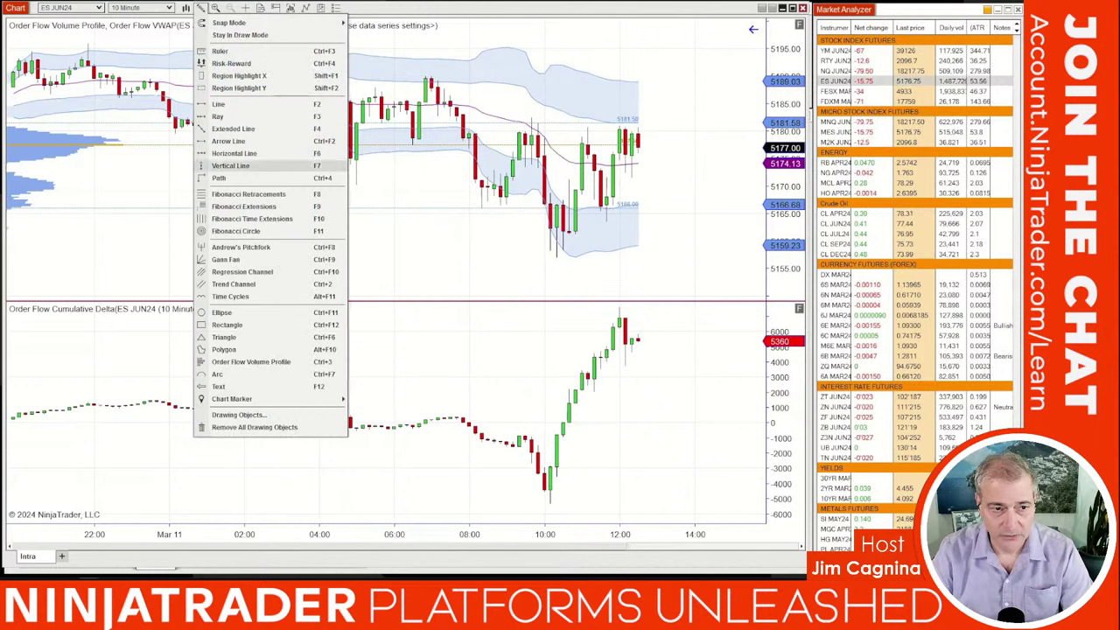
pyautogui.click(236, 105)
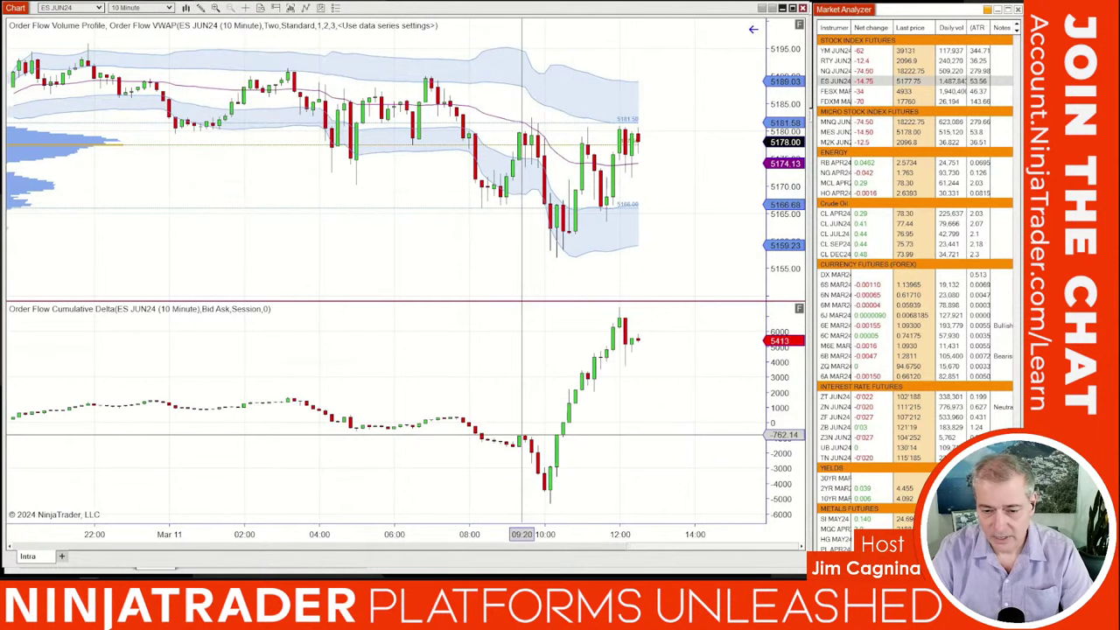
pyautogui.click(521, 434)
pyautogui.click(548, 505)
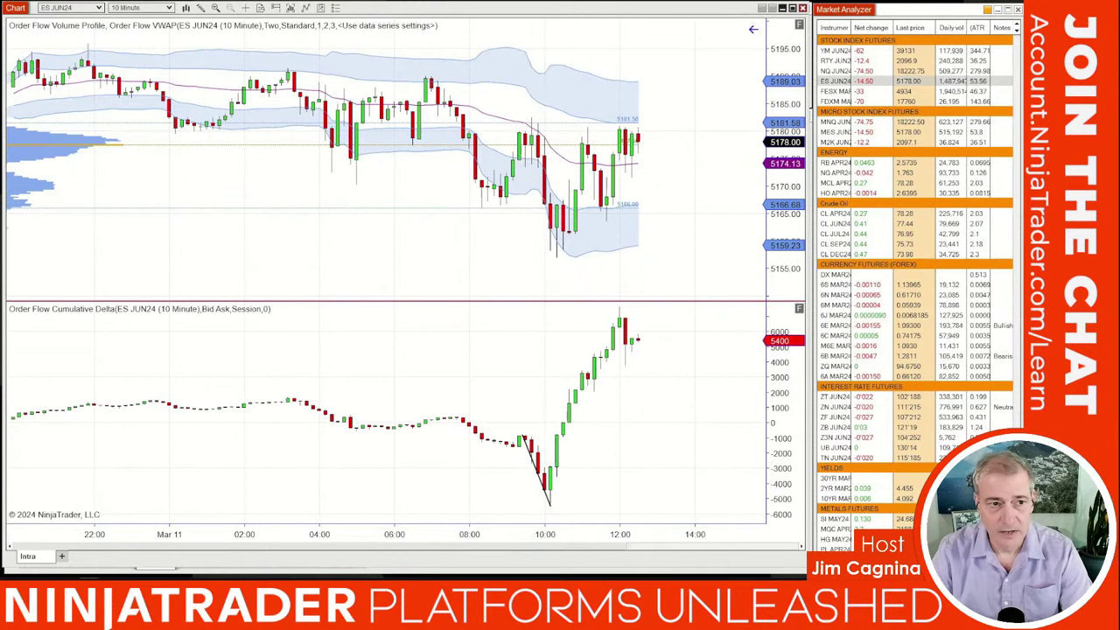
# - Draw a line in the price panel along the decline from the 09:30 bar to the 10:20 low at about 5158.75
pyautogui.click(200, 7)
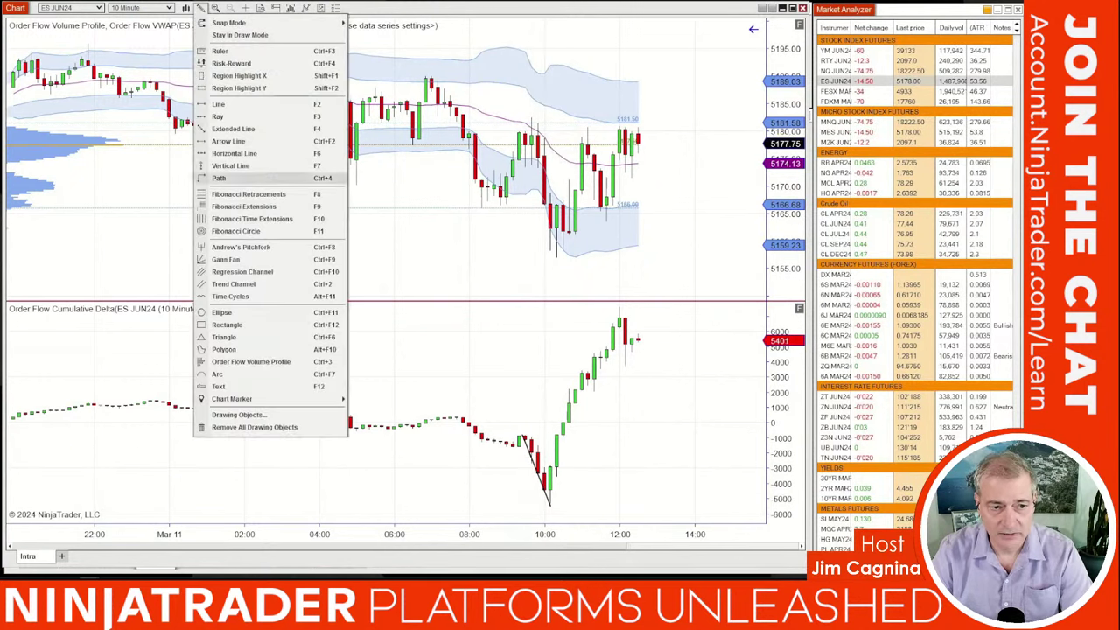
pyautogui.click(219, 104)
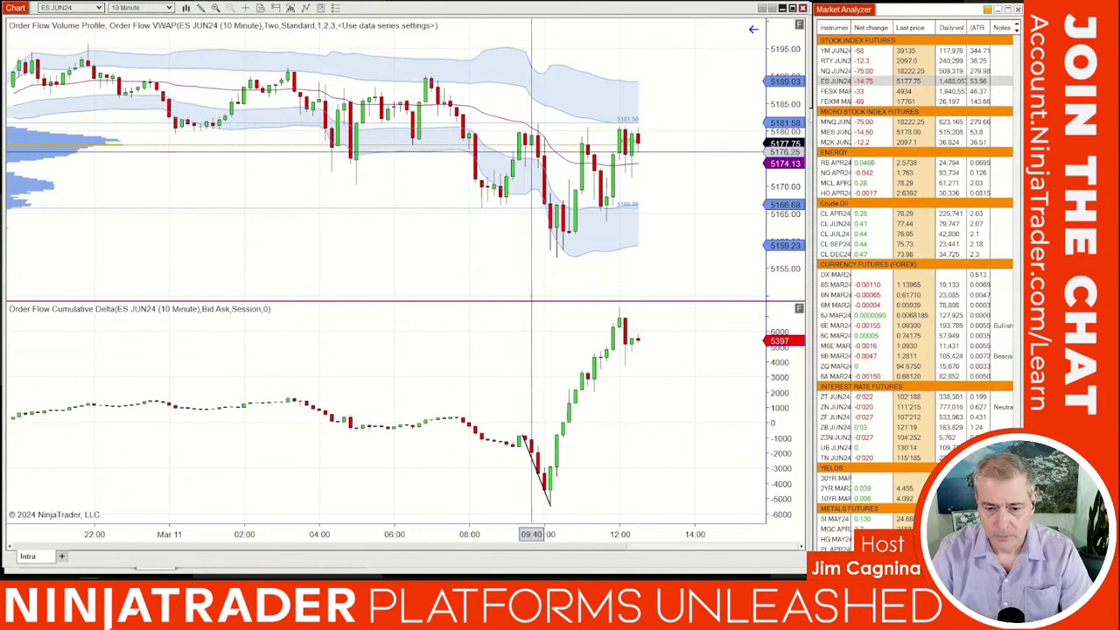
pyautogui.click(523, 142)
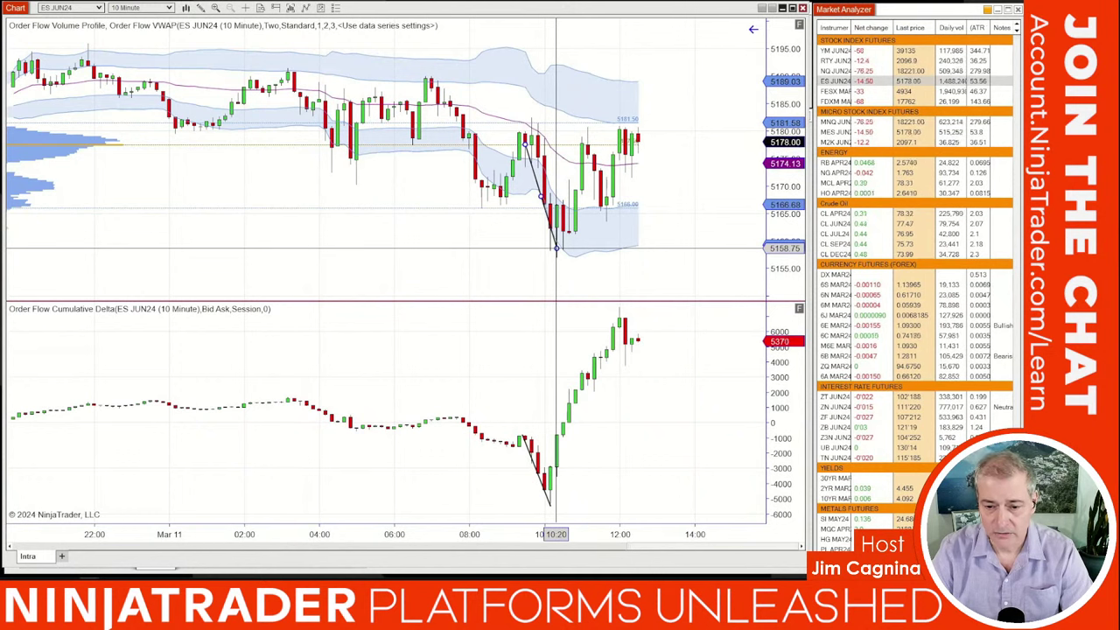
pyautogui.click(555, 249)
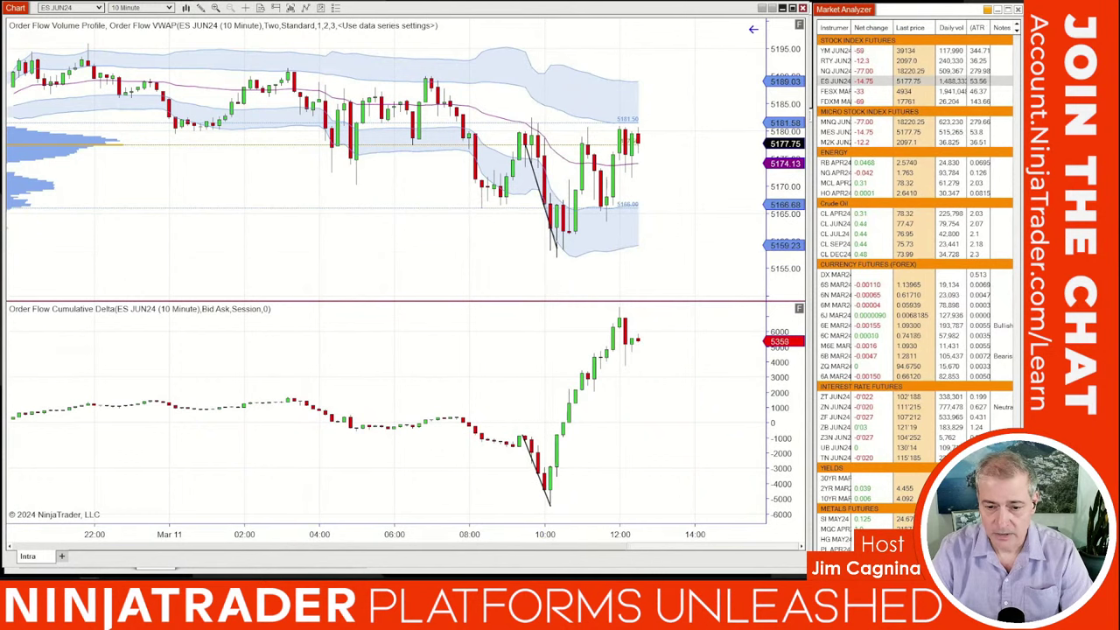
# - Draw a line in the Cumulative Delta panel along the rise from the low near 10:10 to the highs at about 12:30
pyautogui.rightClick(190, 262)
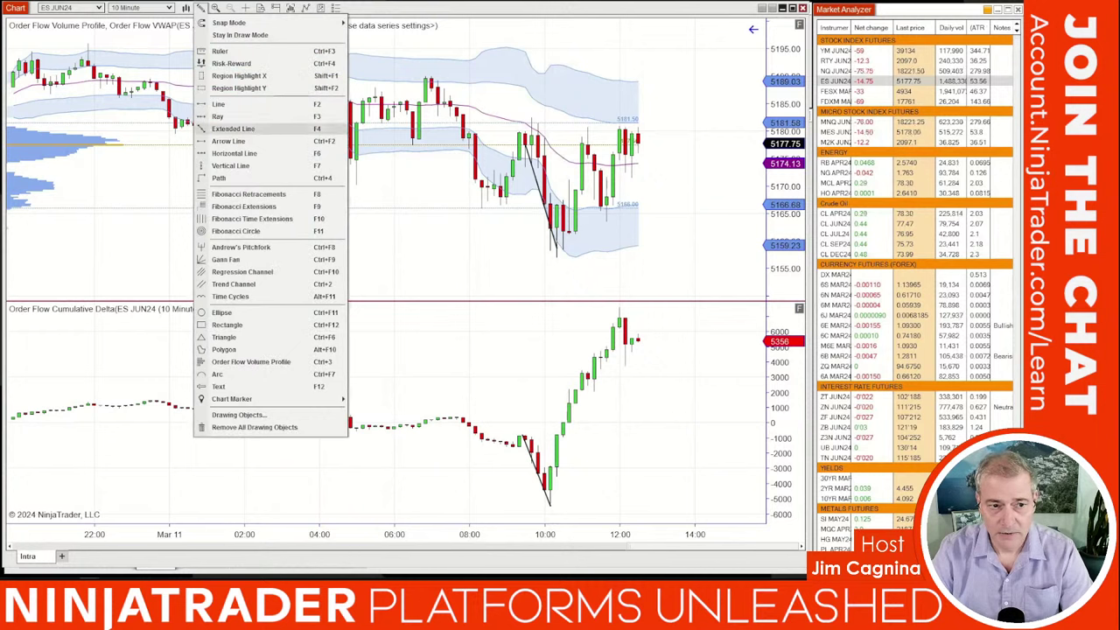
pyautogui.click(263, 107)
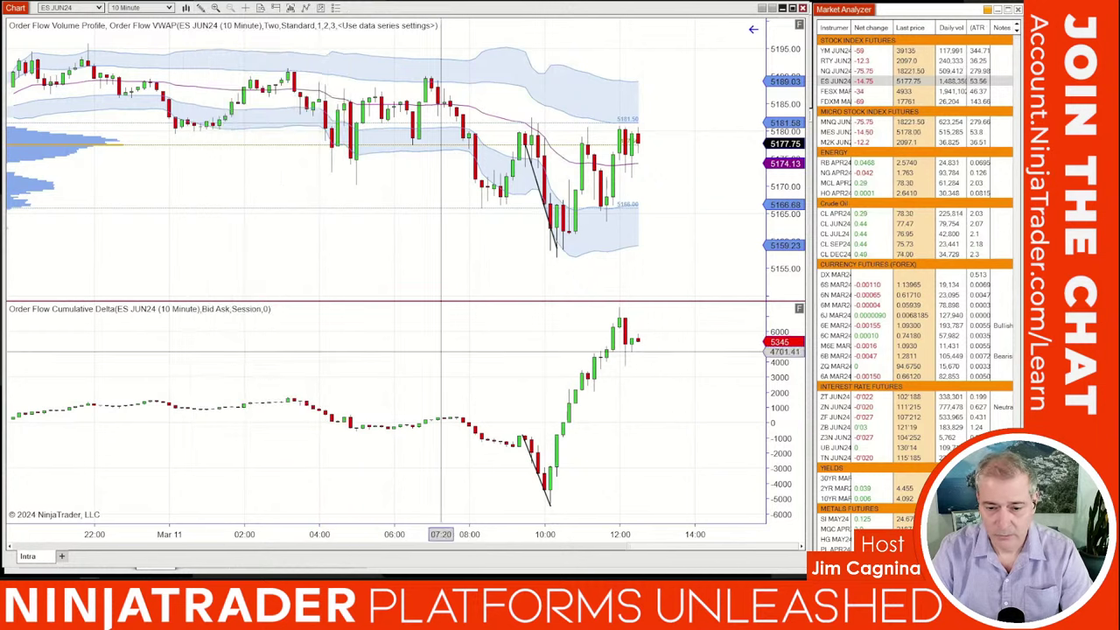
pyautogui.click(549, 501)
pyautogui.click(636, 320)
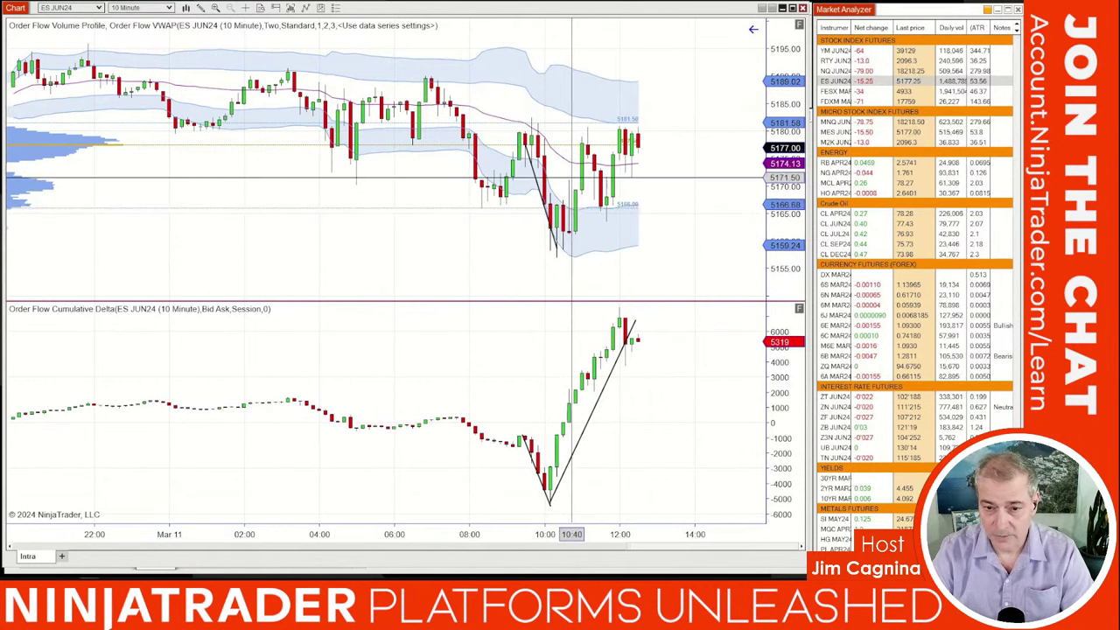
# - Shrink the Cumulative Delta panel to about a fifth of the chart's height and compress the time axis to show the whole session's volume profile
pyautogui.moveTo(618, 534); pyautogui.dragTo(524, 533)
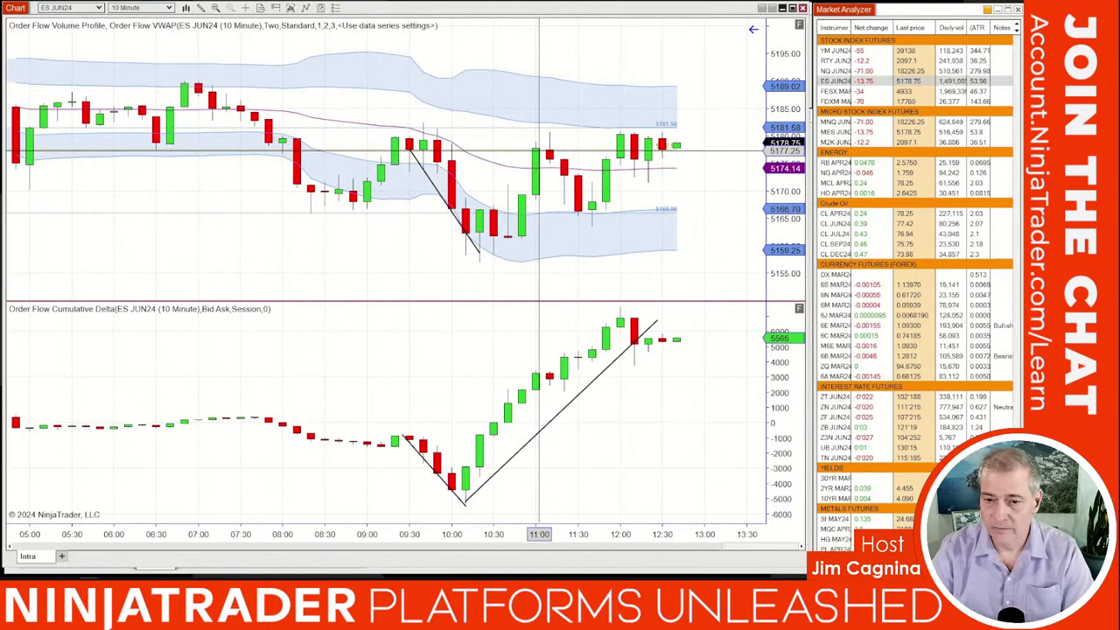
pyautogui.moveTo(538, 302); pyautogui.dragTo(538, 425)
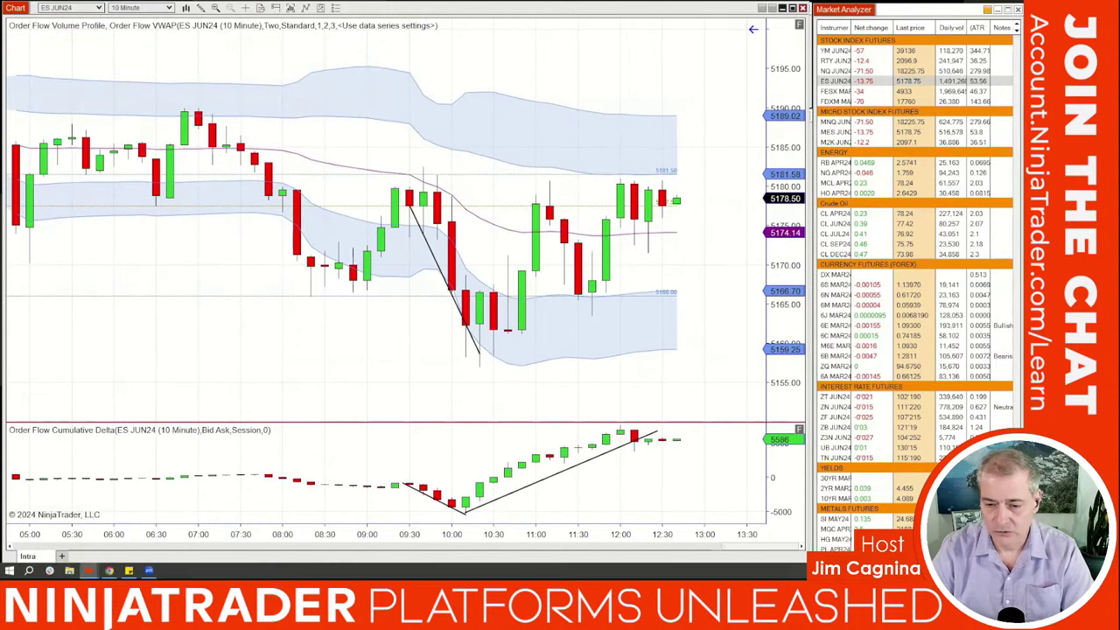
pyautogui.moveTo(241, 534); pyautogui.dragTo(513, 534)
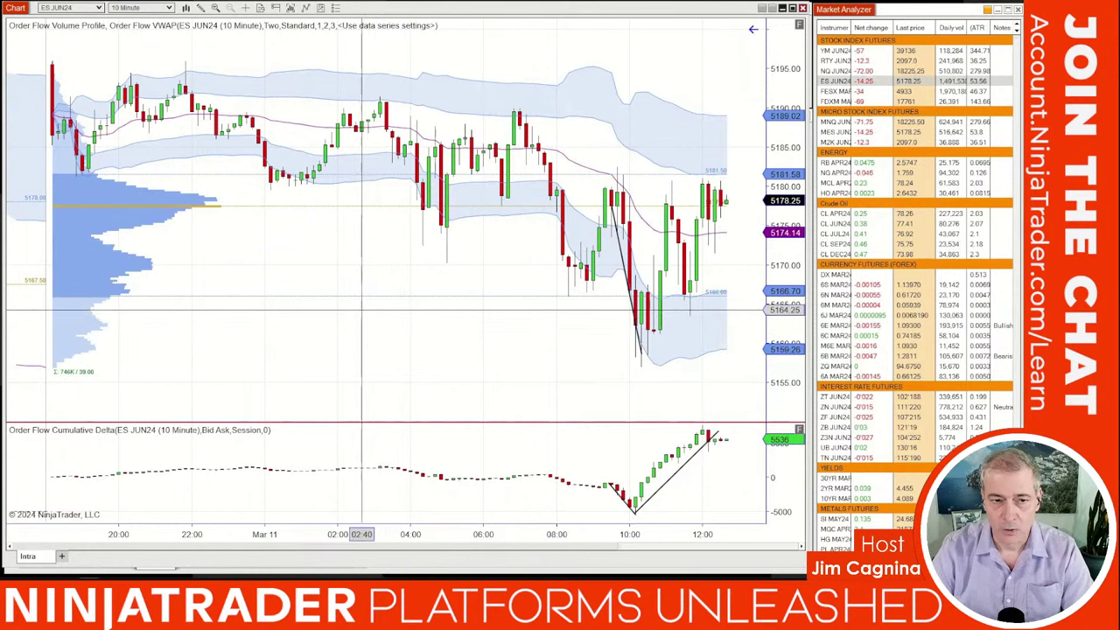
# - Examine the settings of the available Order Flow Market Depth Map and Order Flow Trade Detector indicators, and leave without adding either
pyautogui.rightClick(288, 240)
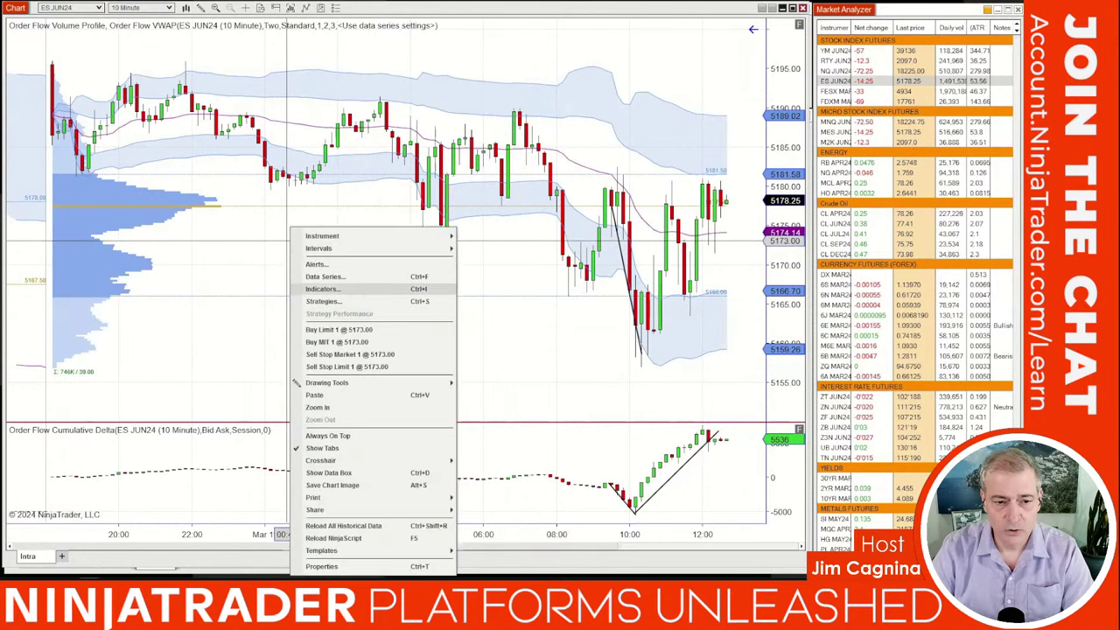
pyautogui.click(322, 288)
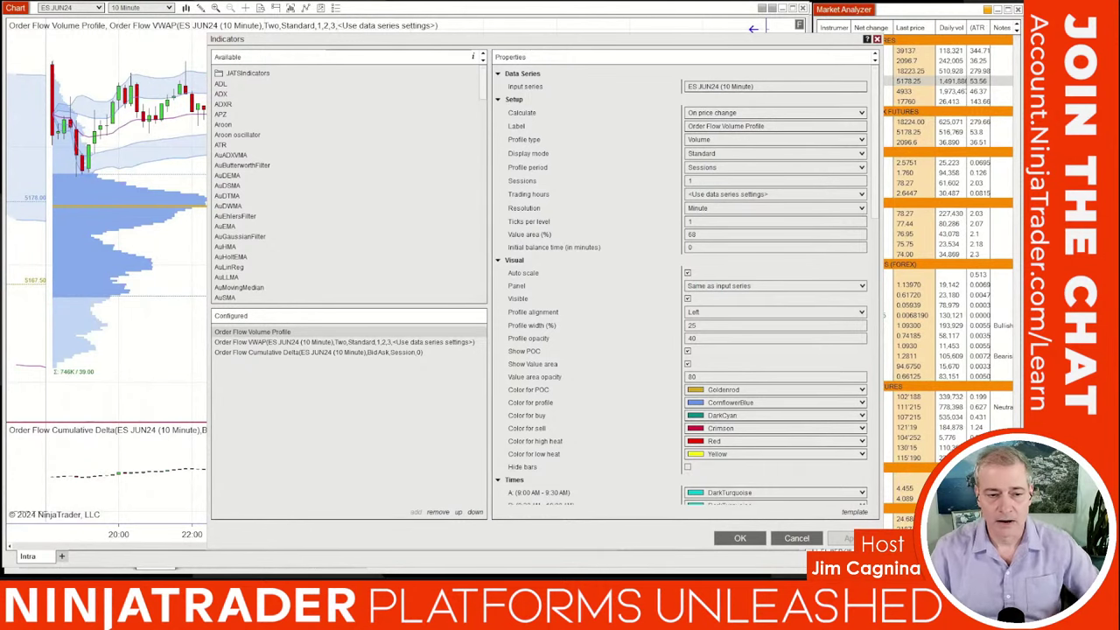
pyautogui.scroll(-15, 346, 184)
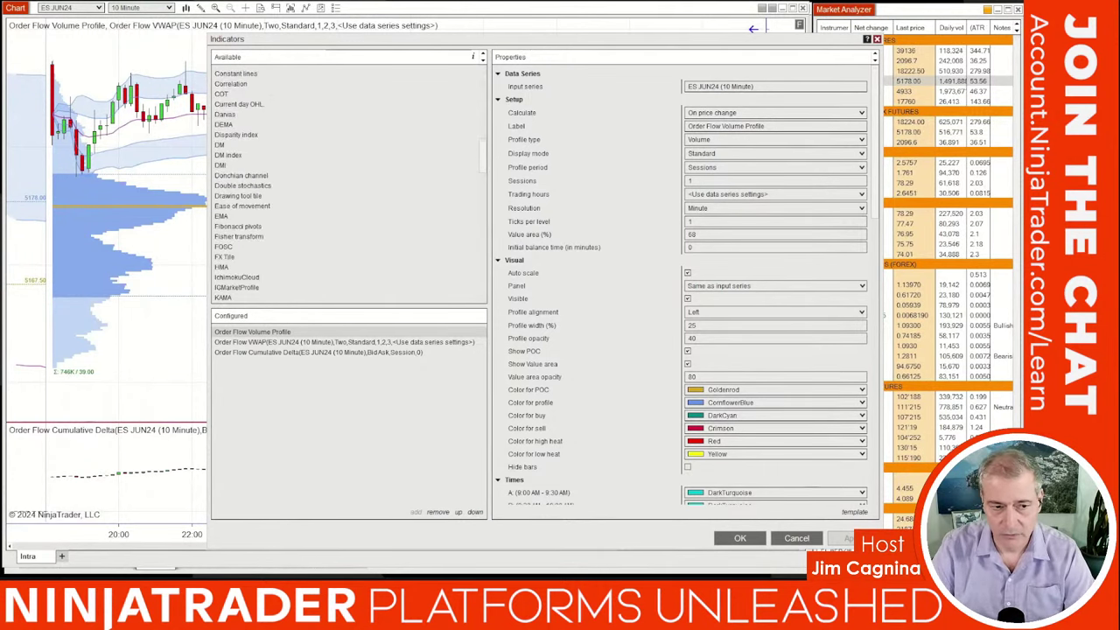
pyautogui.scroll(-7, 345, 184)
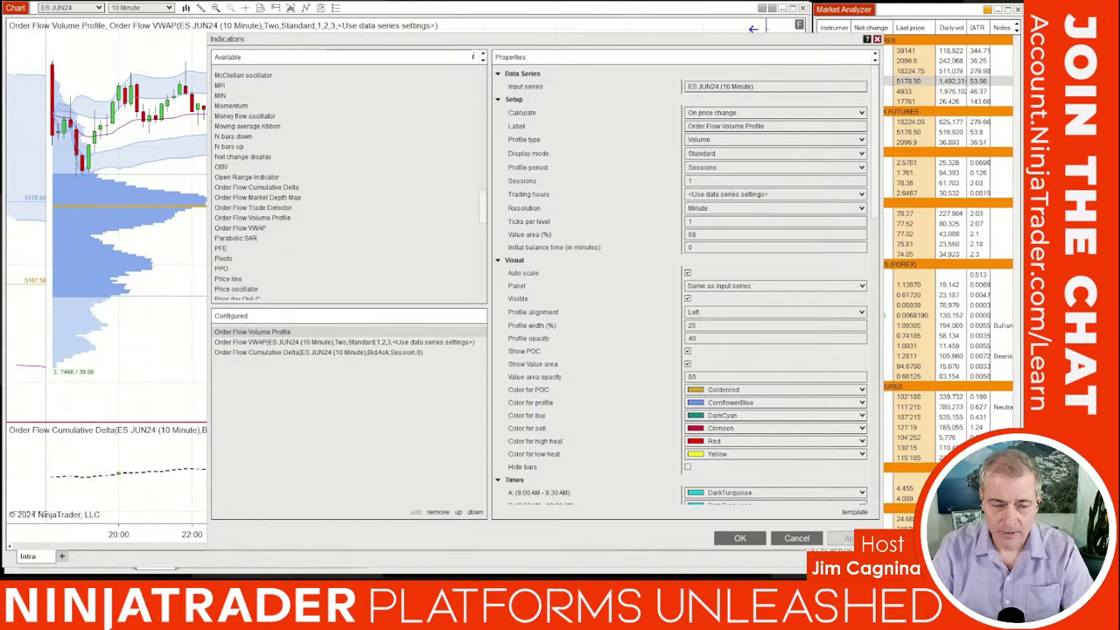
pyautogui.click(258, 196)
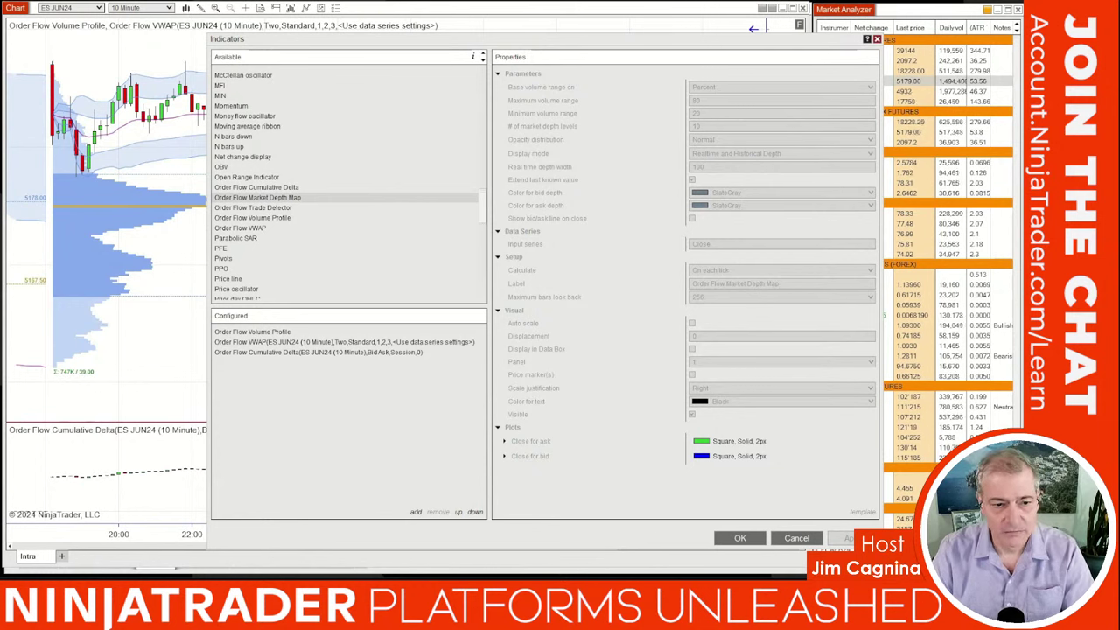
pyautogui.click(253, 207)
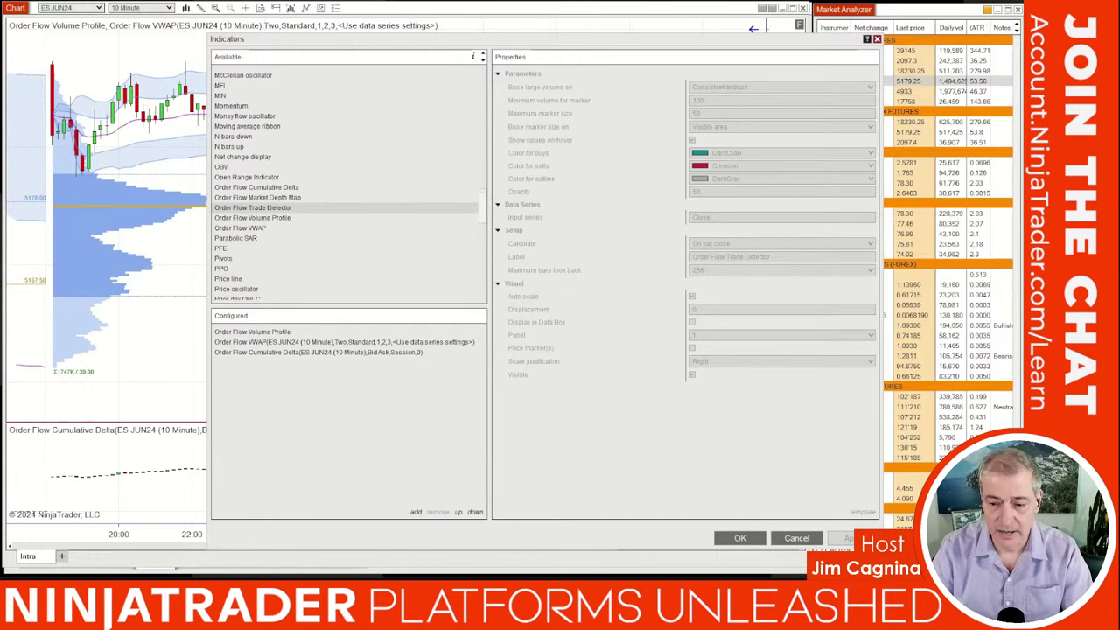
pyautogui.click(796, 538)
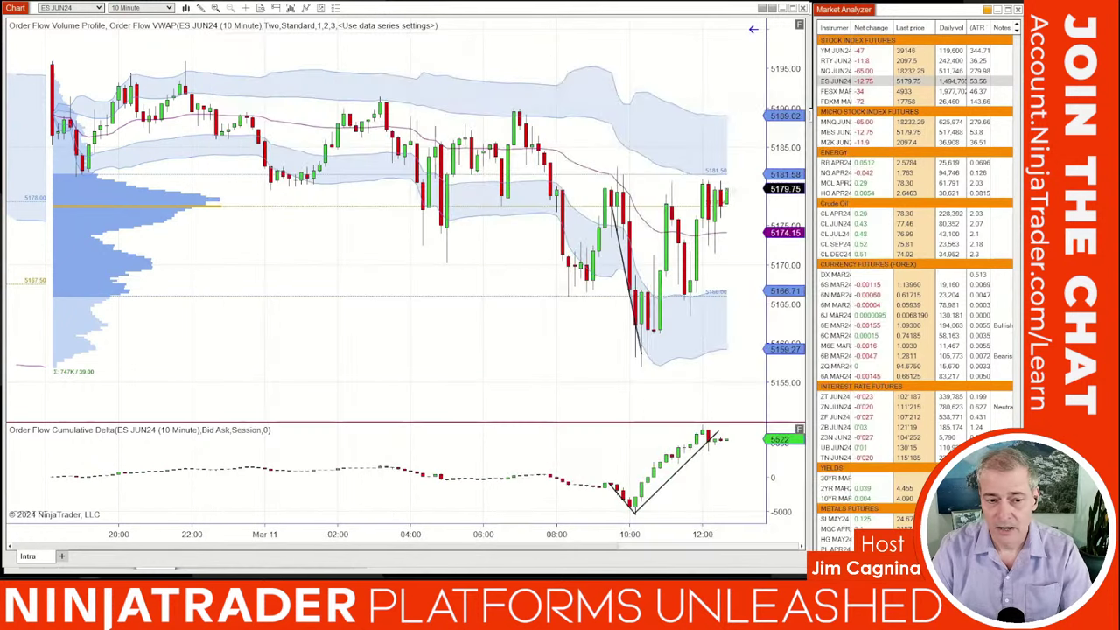